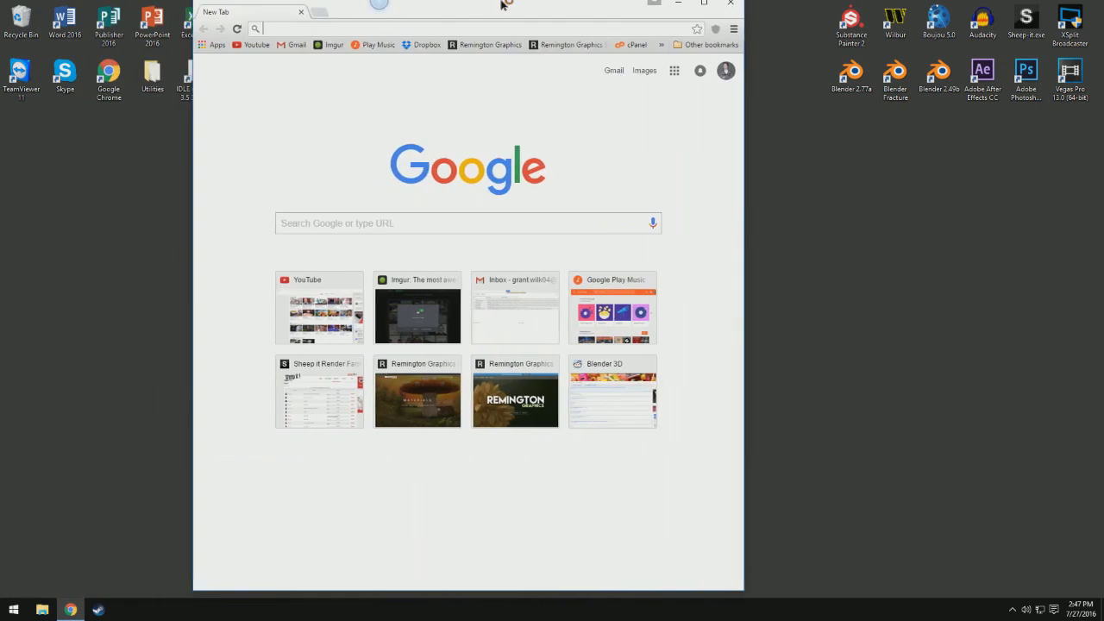
In maximized Chrome, go to makehuman.org and start downloading the MakeHuman 1.1.0 Windows zip.
{"action": "double_click", "coordinate": [506, 9]}
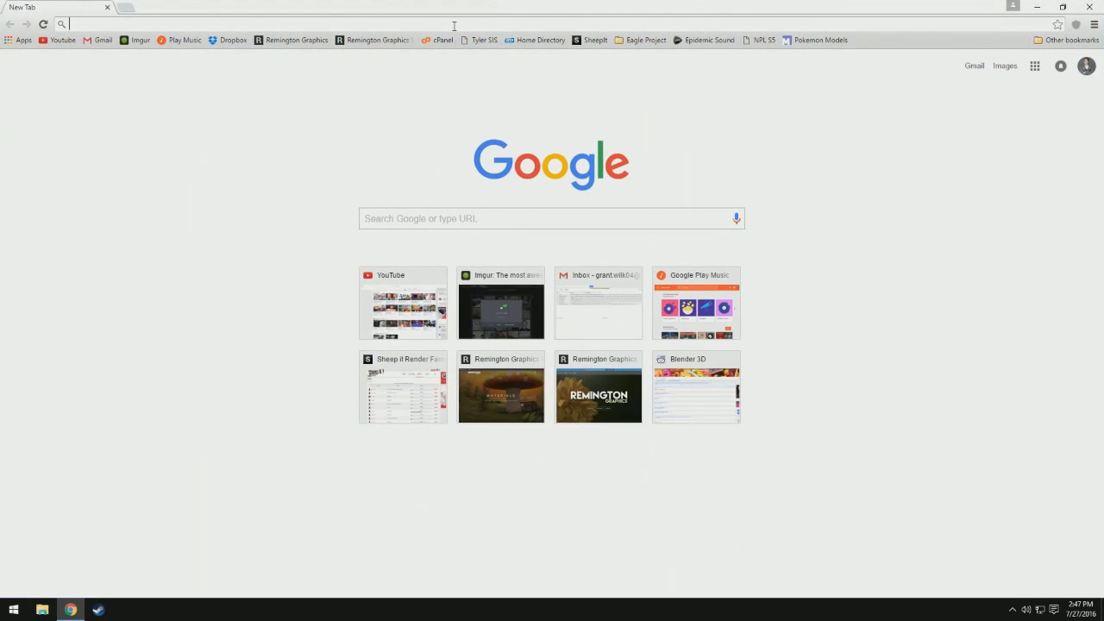
{"action": "type", "text": "makeh"}
{"action": "key", "text": "Return"}
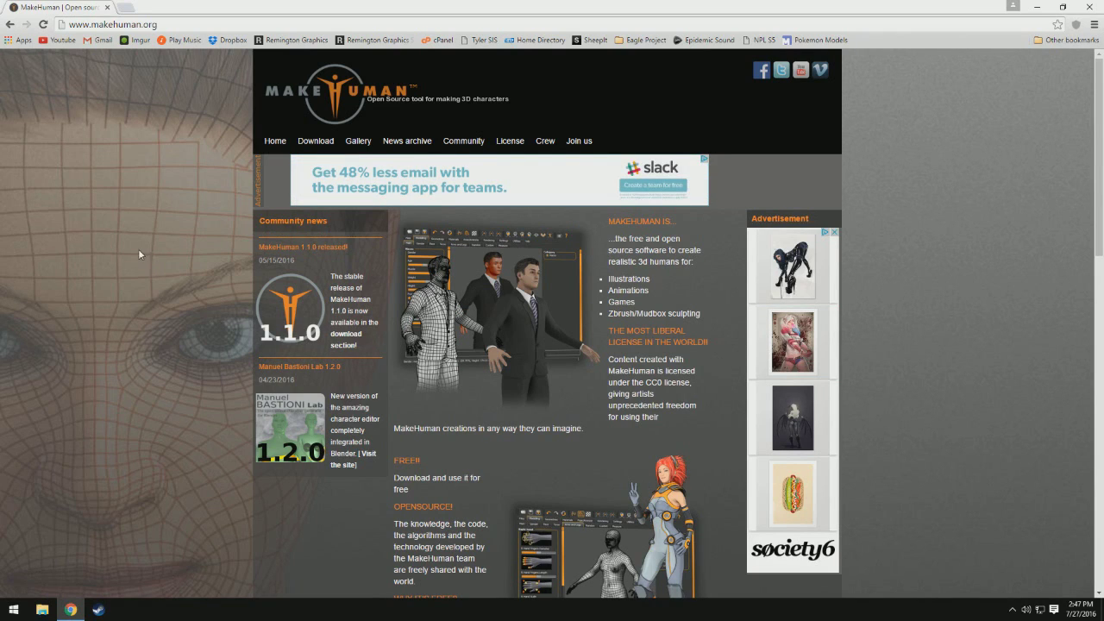
{"action": "left_click", "coordinate": [322, 145]}
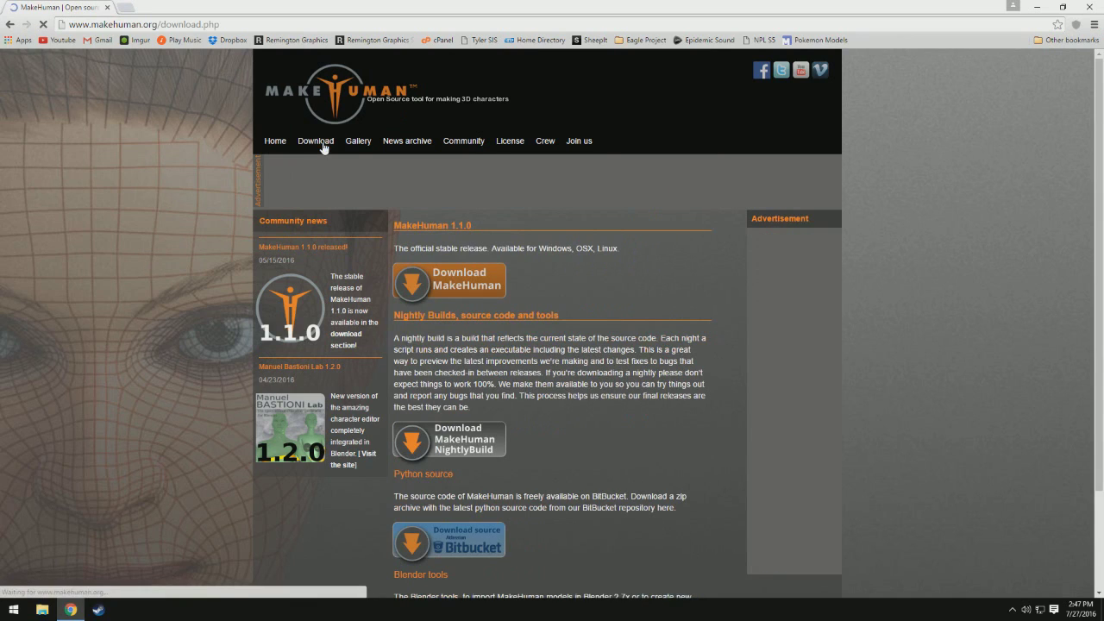
{"action": "left_click", "coordinate": [446, 291]}
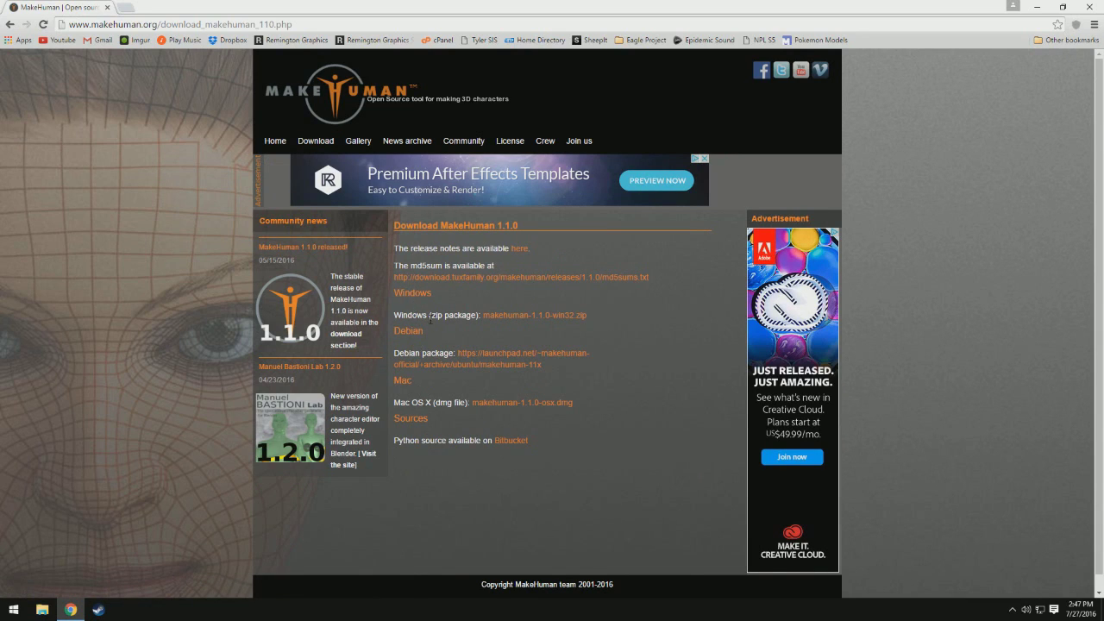
{"action": "left_click", "coordinate": [513, 318]}
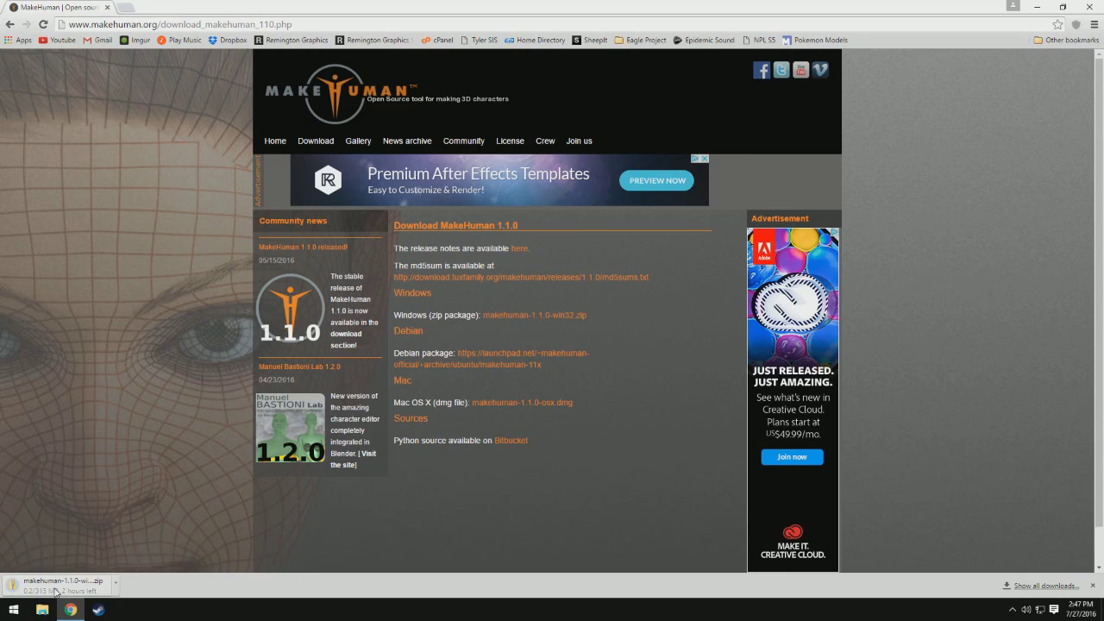
Cancel the MakeHuman zip download and close Chrome.
{"action": "left_click", "coordinate": [119, 592]}
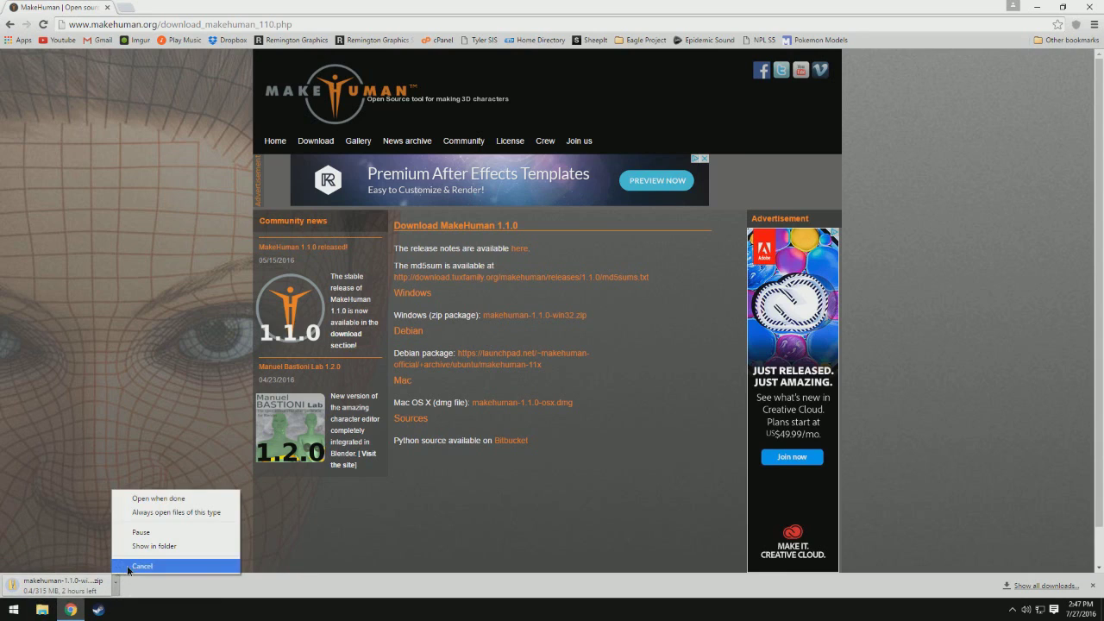
{"action": "left_click", "coordinate": [129, 569]}
{"action": "left_click", "coordinate": [107, 7]}
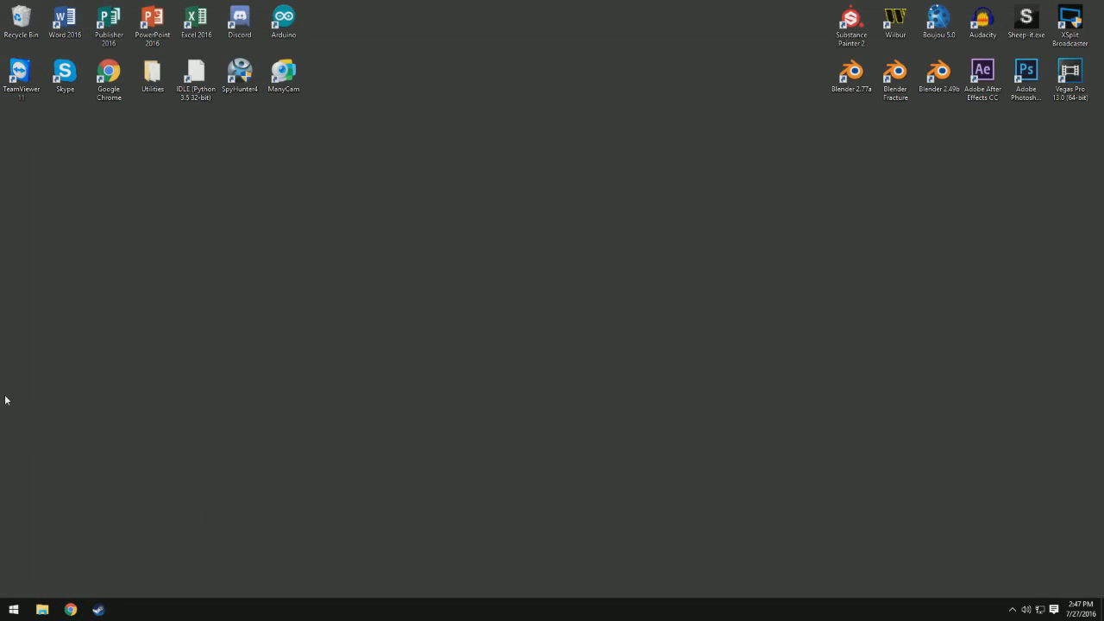
Put the zip on the desktop and copy its makehuman-1.1.0-win32 folder onto the desktop.
{"action": "left_click_drag", "start_coordinate": [386, 392], "coordinate": [505, 302]}
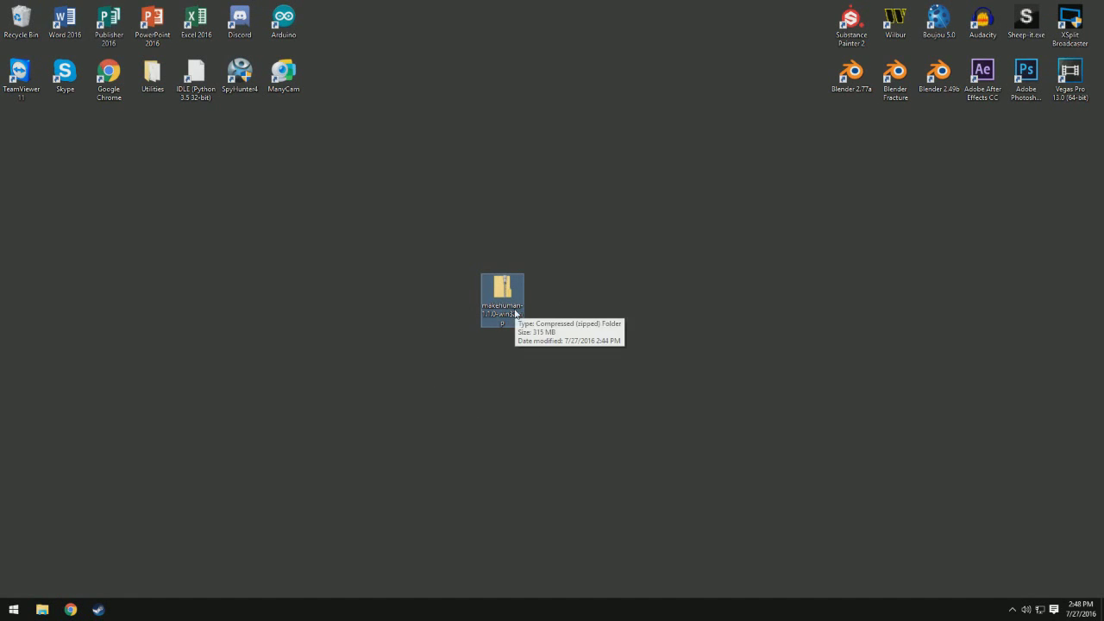
{"action": "double_click", "coordinate": [499, 285]}
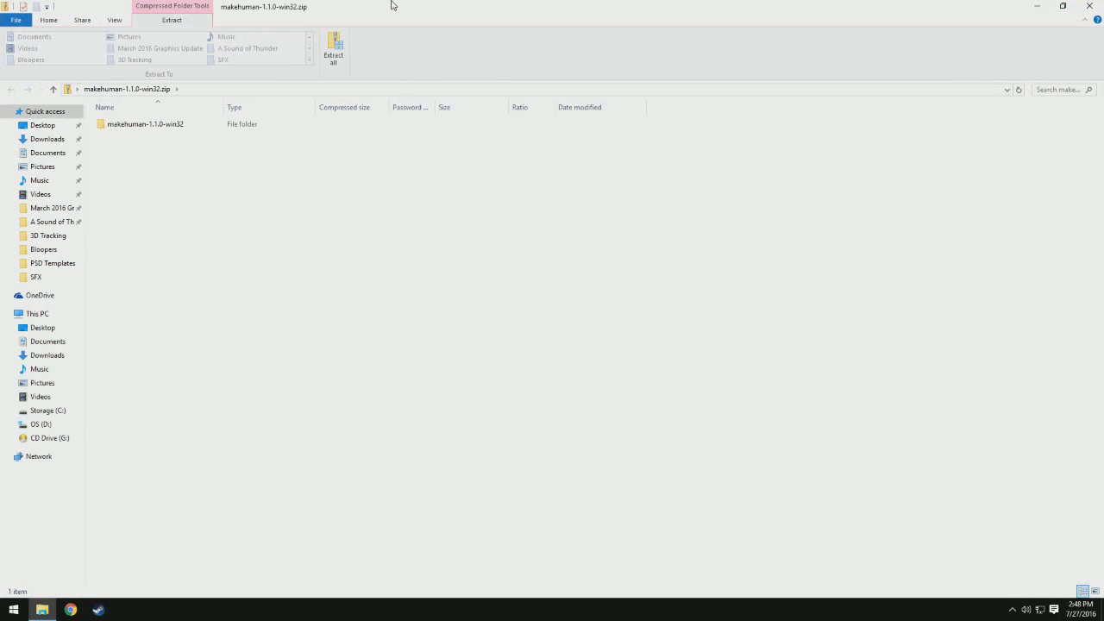
{"action": "left_click_drag", "start_coordinate": [391, 5], "coordinate": [722, 165]}
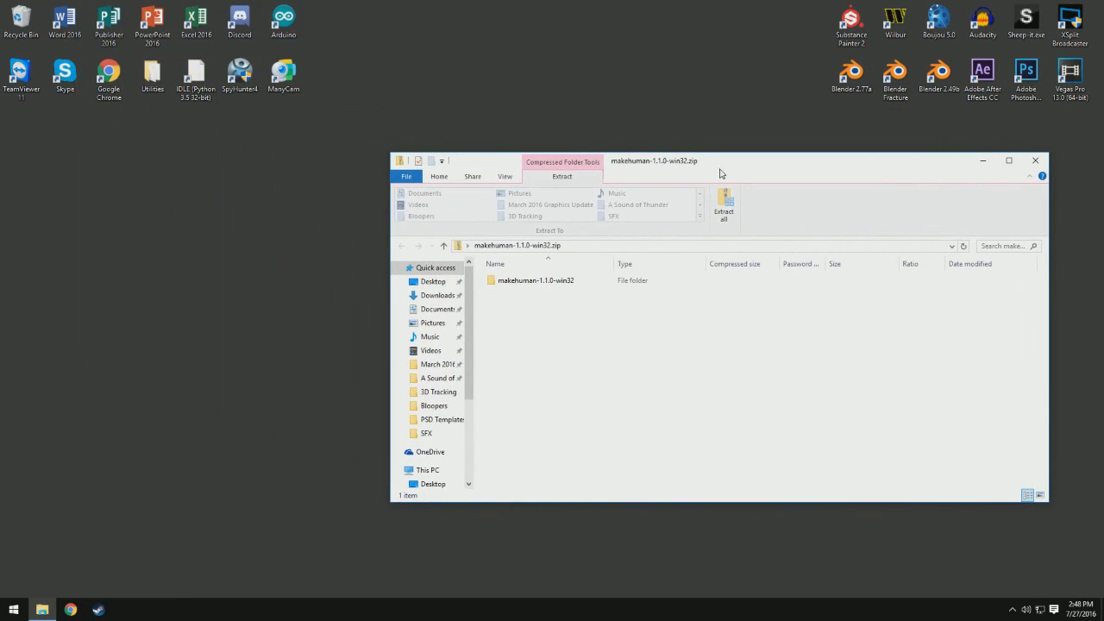
{"action": "left_click", "coordinate": [548, 290]}
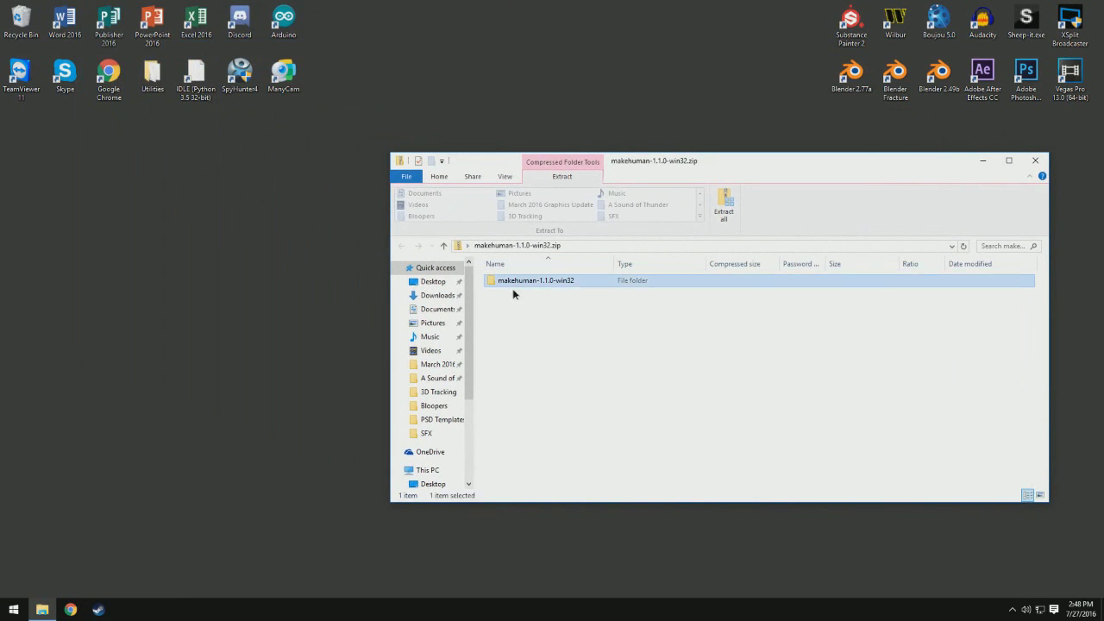
{"action": "left_click", "coordinate": [263, 337]}
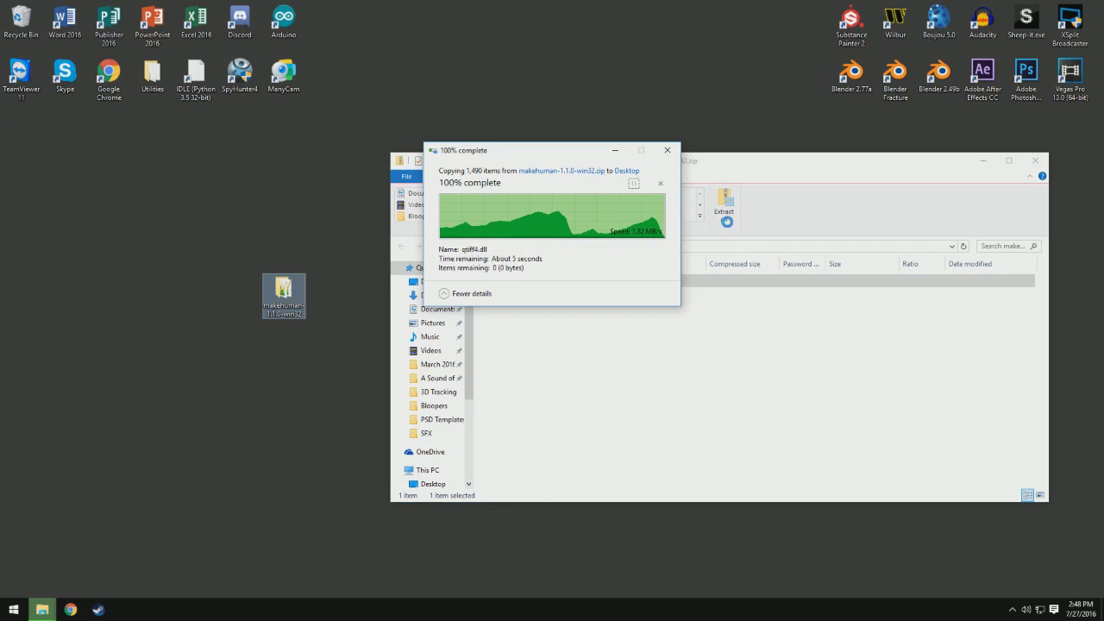
Close the zip window, move the zip off the desktop, and centre the extracted folder.
{"action": "left_click", "coordinate": [1035, 161]}
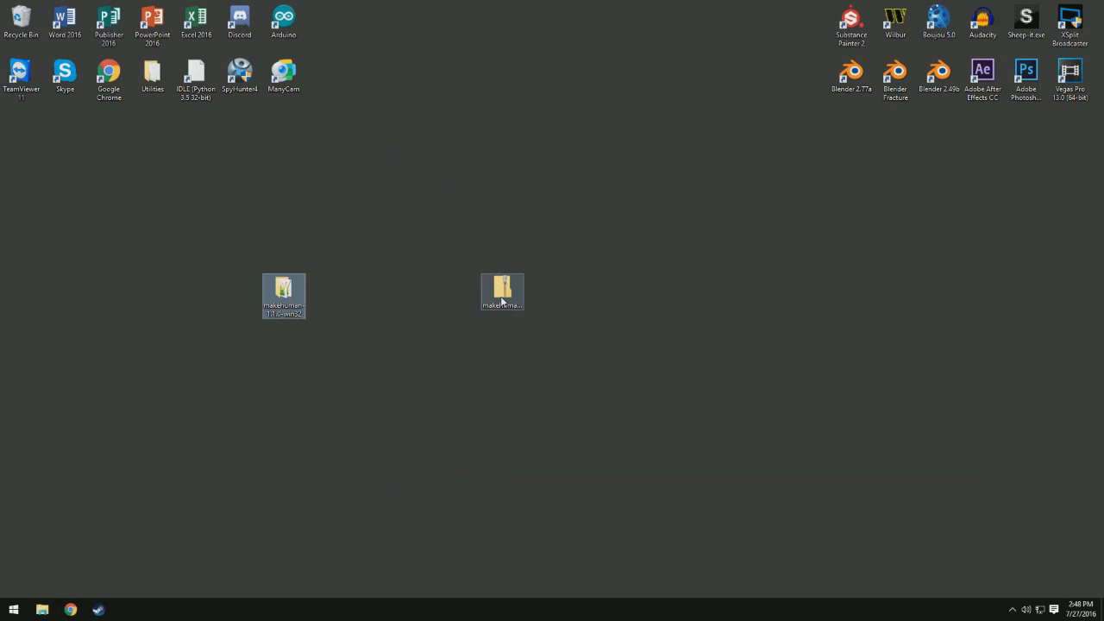
{"action": "left_click_drag", "start_coordinate": [501, 313], "coordinate": [0, 448]}
{"action": "left_click", "coordinate": [284, 292]}
{"action": "left_click_drag", "start_coordinate": [294, 313], "coordinate": [556, 313]}
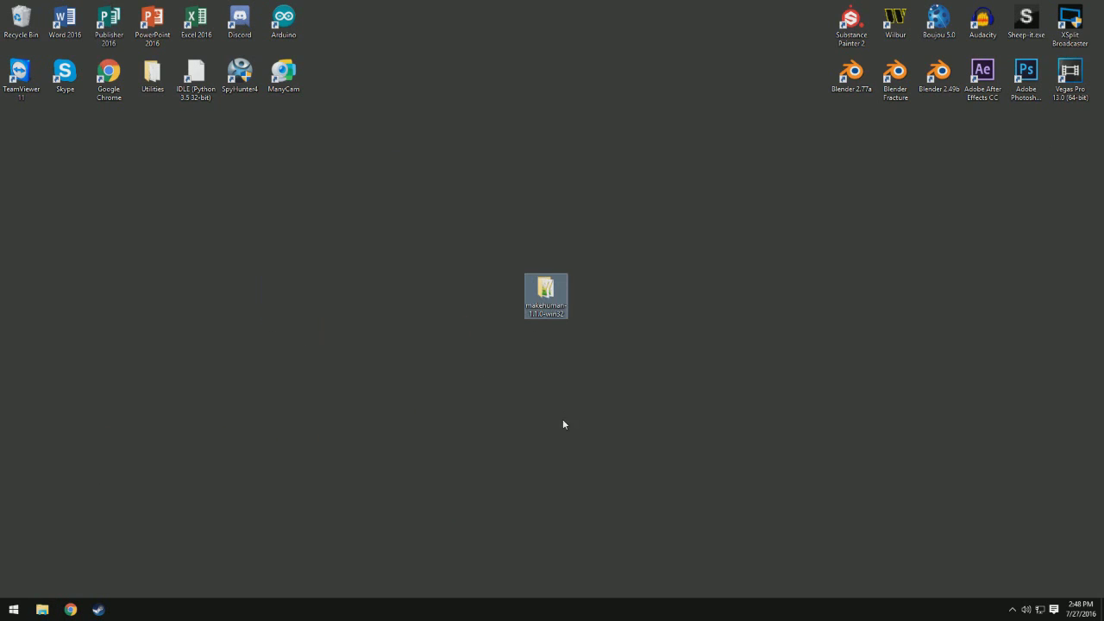
Create a desktop shortcut to makehuman.exe from the extracted makehuman-1.1.0-win32 folder.
{"action": "double_click", "coordinate": [552, 296]}
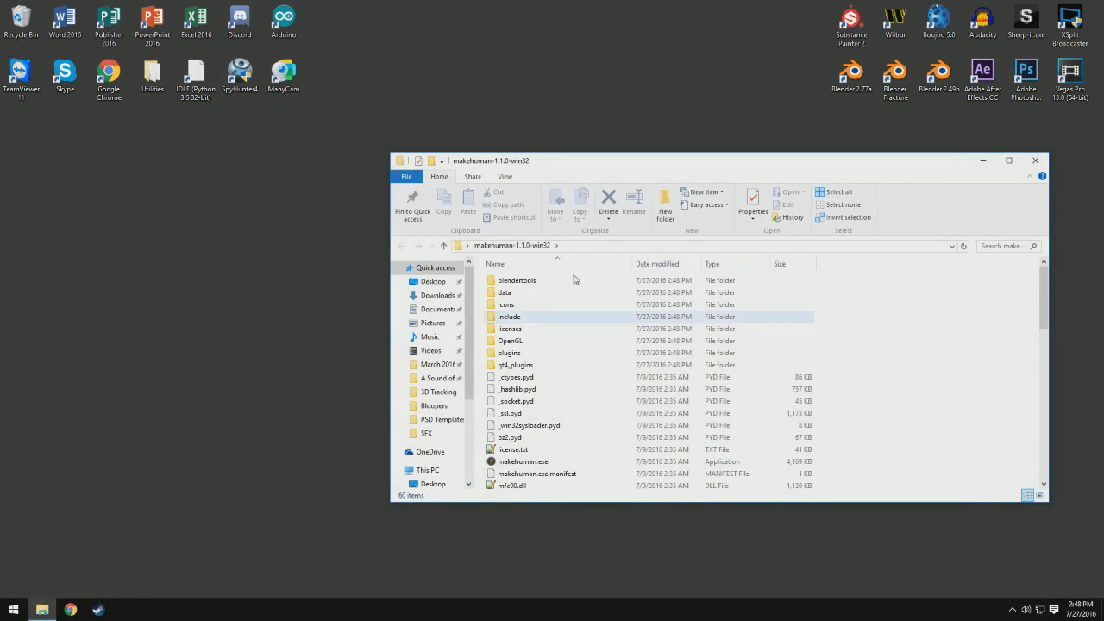
{"action": "left_click_drag", "start_coordinate": [565, 154], "coordinate": [453, 4]}
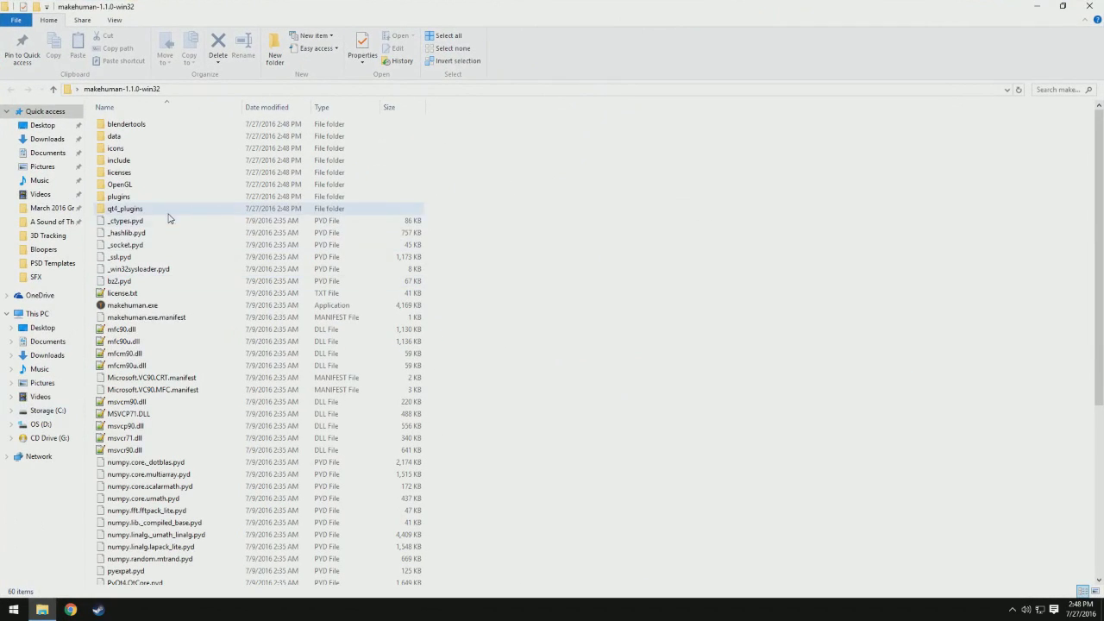
{"action": "left_click", "coordinate": [126, 306]}
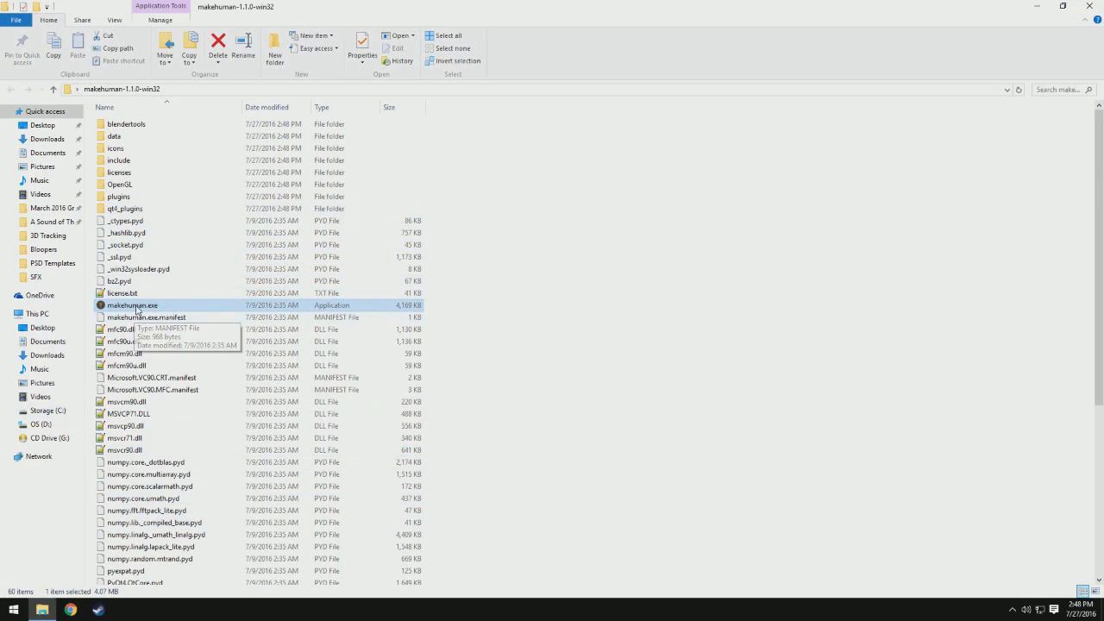
{"action": "right_click", "coordinate": [136, 309]}
{"action": "mouse_move", "coordinate": [184, 494]}
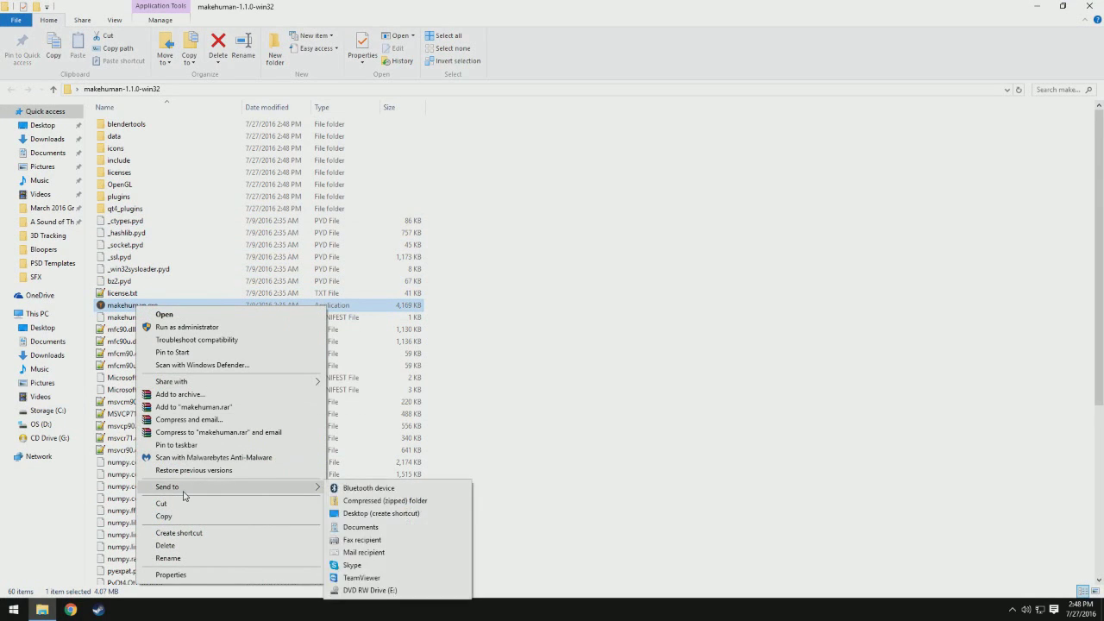
{"action": "left_click", "coordinate": [376, 520]}
{"action": "left_click", "coordinate": [713, 242]}
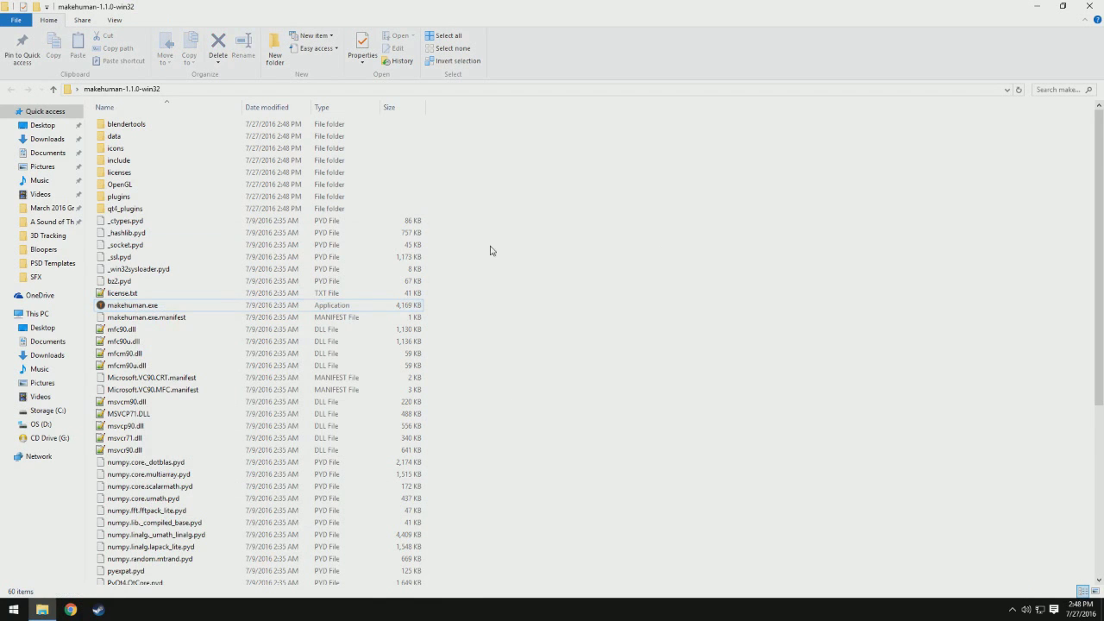
{"action": "left_click", "coordinate": [157, 309]}
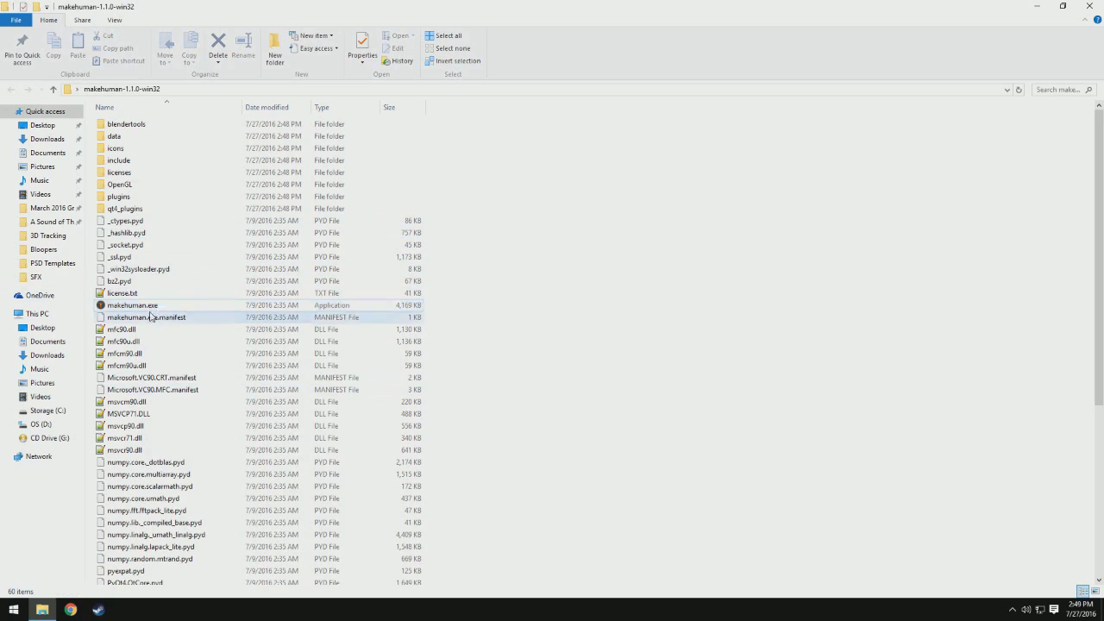
Compress blendertools' makewalk folder into makewalk.zip, then launch Blender 2.77a.
{"action": "double_click", "coordinate": [177, 126]}
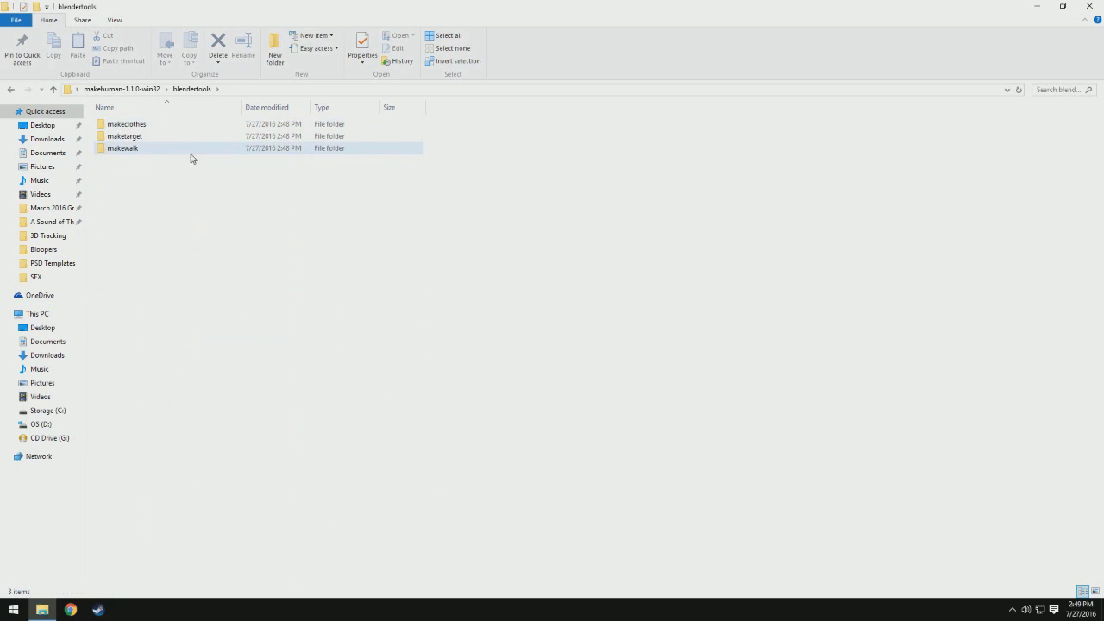
{"action": "right_click", "coordinate": [122, 151]}
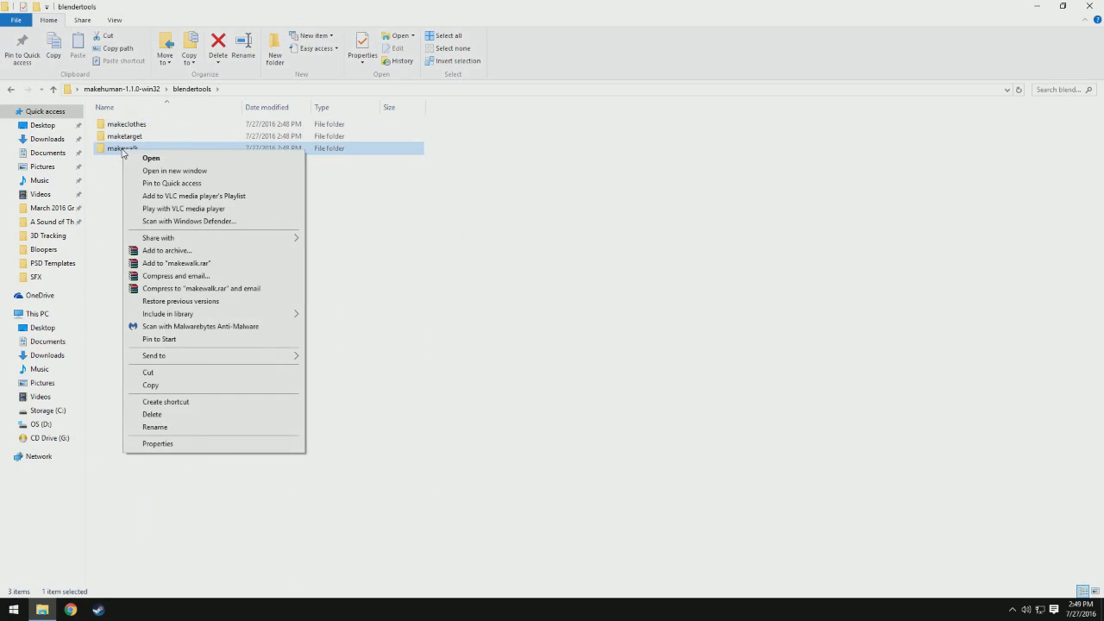
{"action": "mouse_move", "coordinate": [154, 361]}
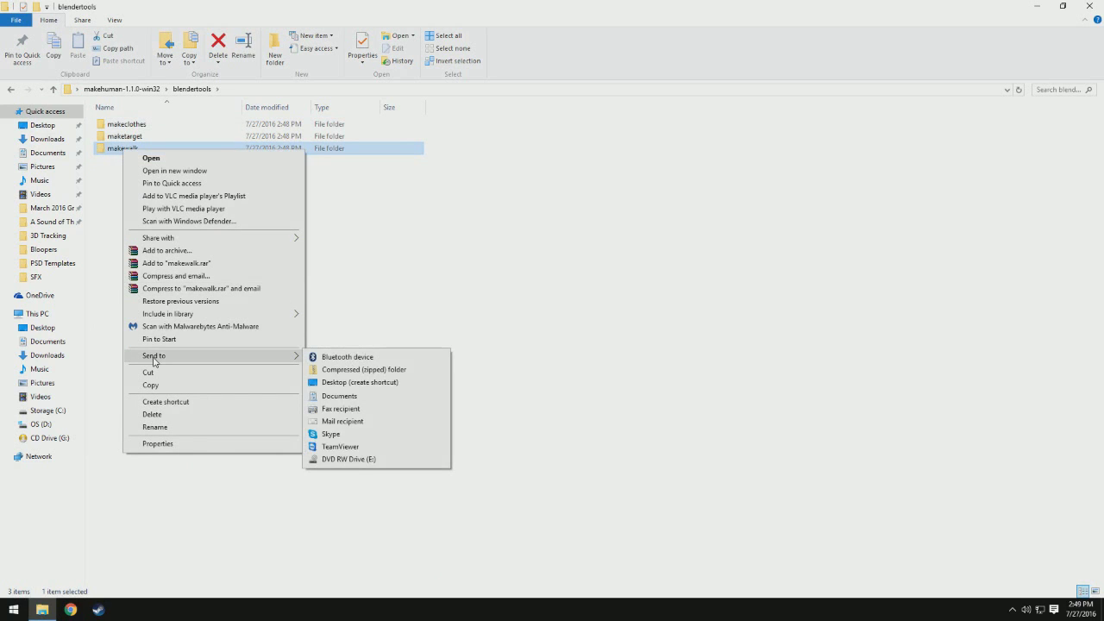
{"action": "left_click", "coordinate": [349, 371]}
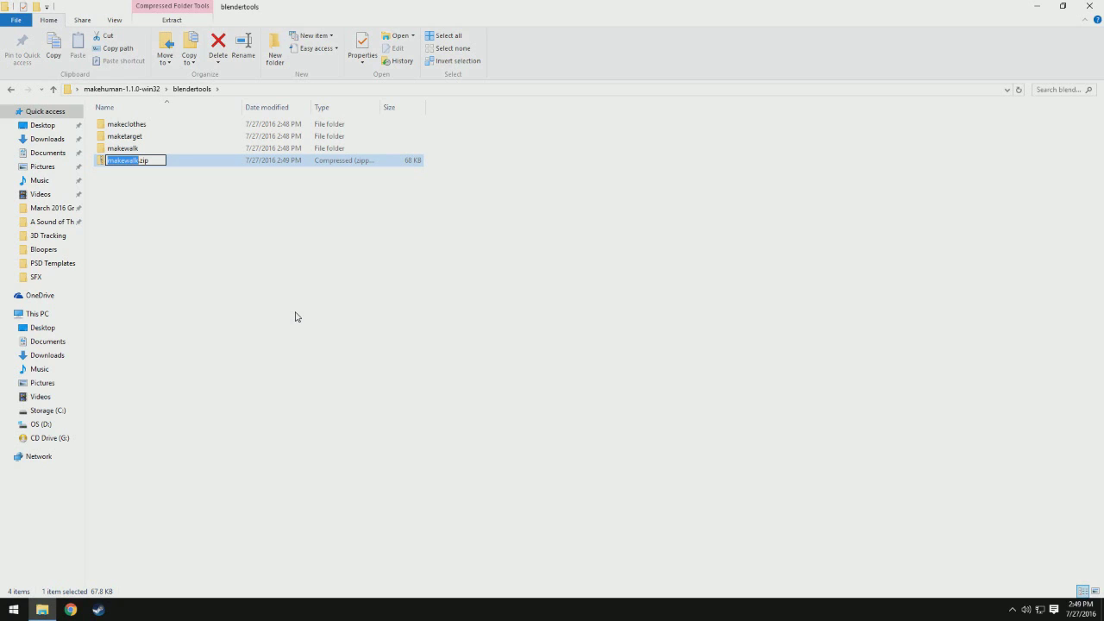
{"action": "key", "text": "Return"}
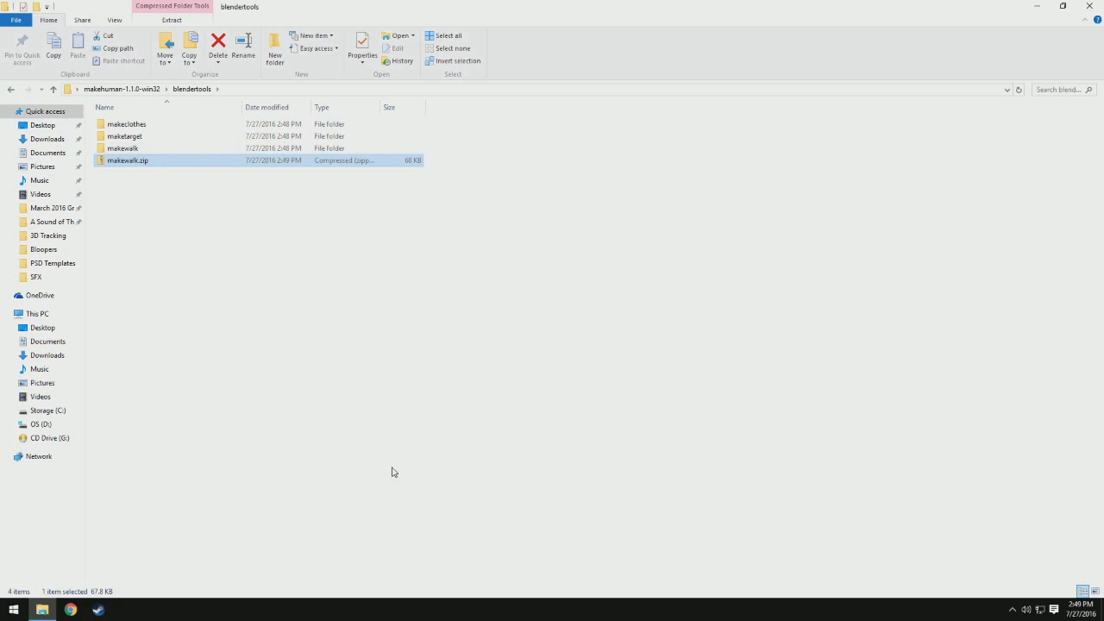
{"action": "left_click", "coordinate": [1029, 5]}
{"action": "double_click", "coordinate": [851, 72]}
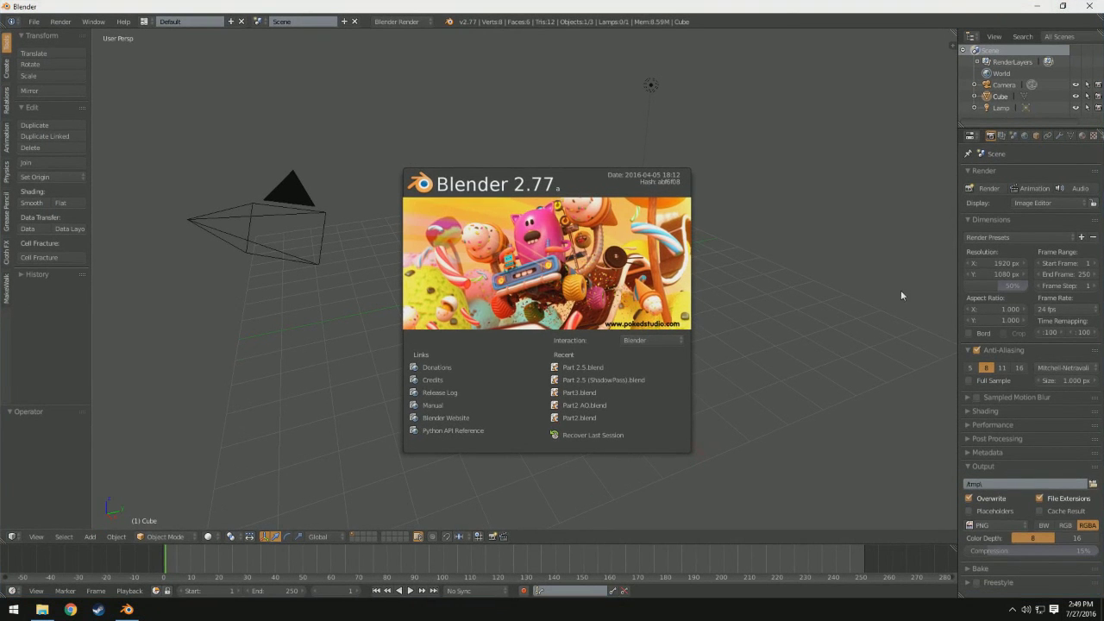
Install Desktop\makehuman-1.1.0-win32\blendertools\makewalk.zip as an add-on from User Preferences.
{"action": "left_click", "coordinate": [799, 317]}
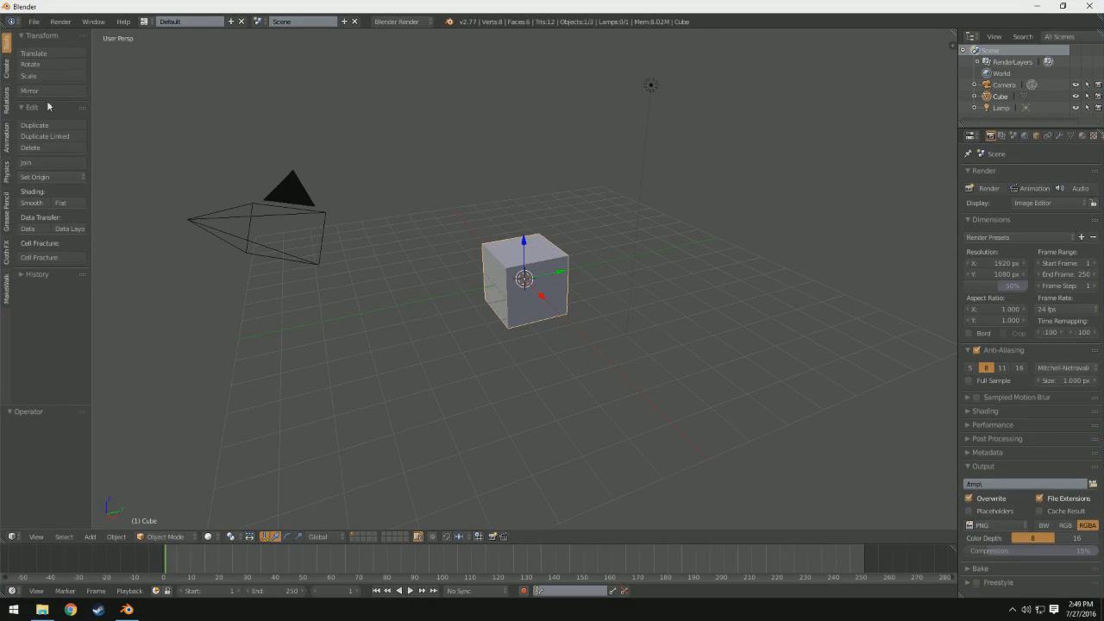
{"action": "left_click", "coordinate": [33, 21]}
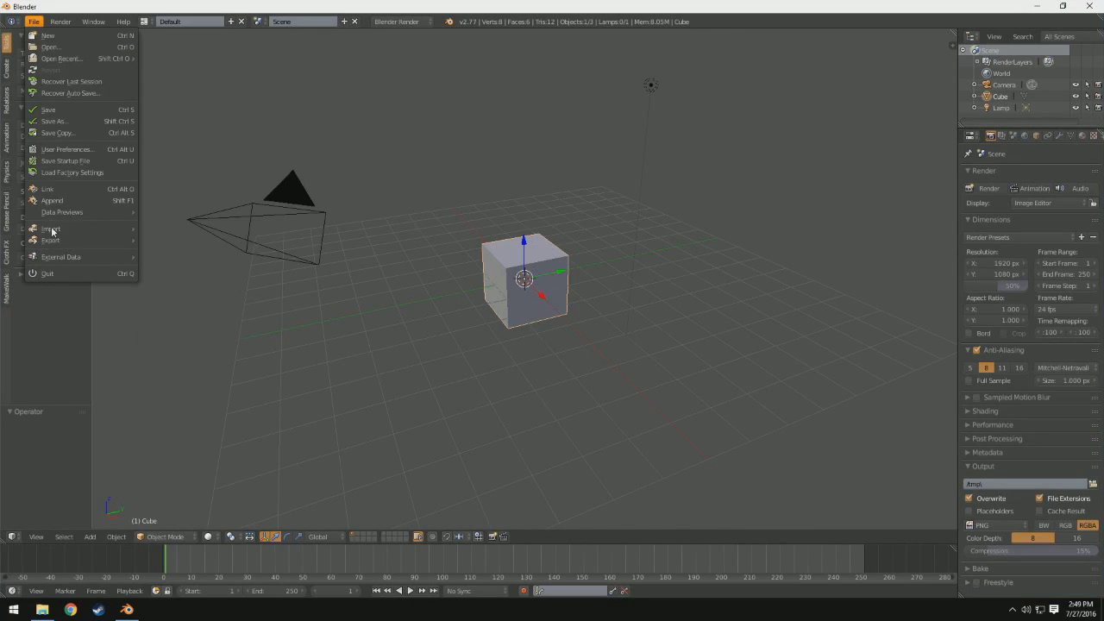
{"action": "left_click", "coordinate": [59, 151]}
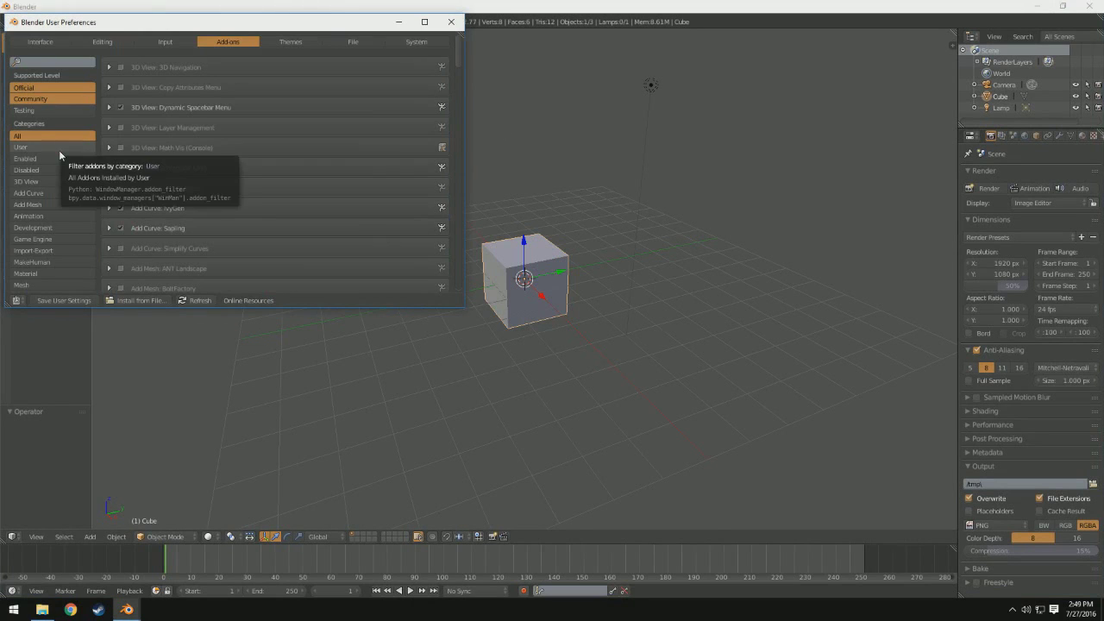
{"action": "left_click", "coordinate": [131, 300]}
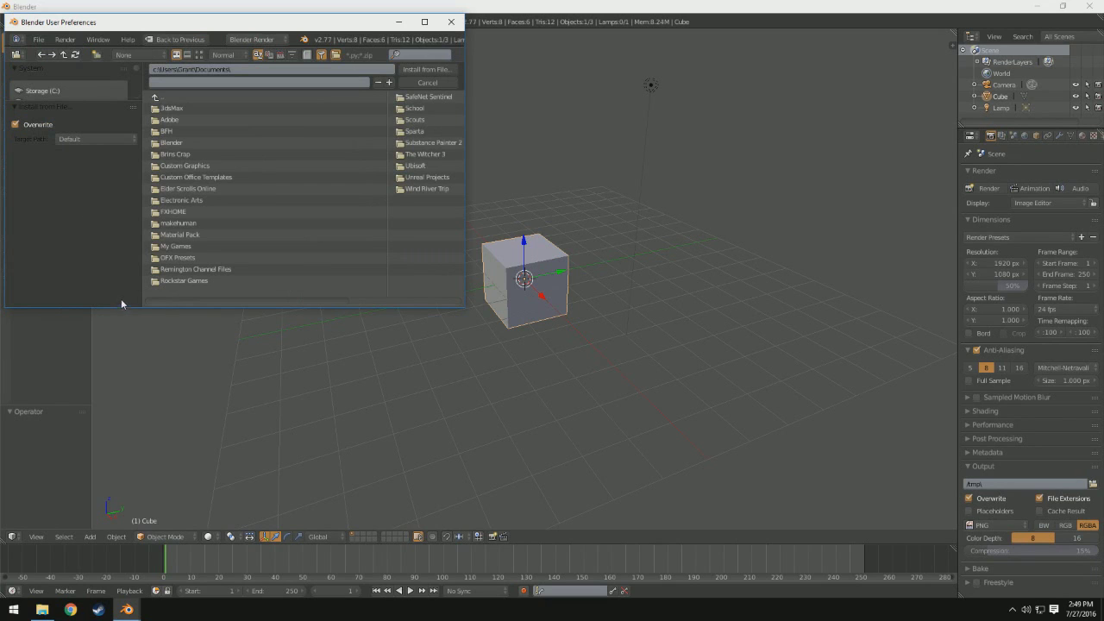
{"action": "left_click_drag", "start_coordinate": [46, 99], "coordinate": [47, 205]}
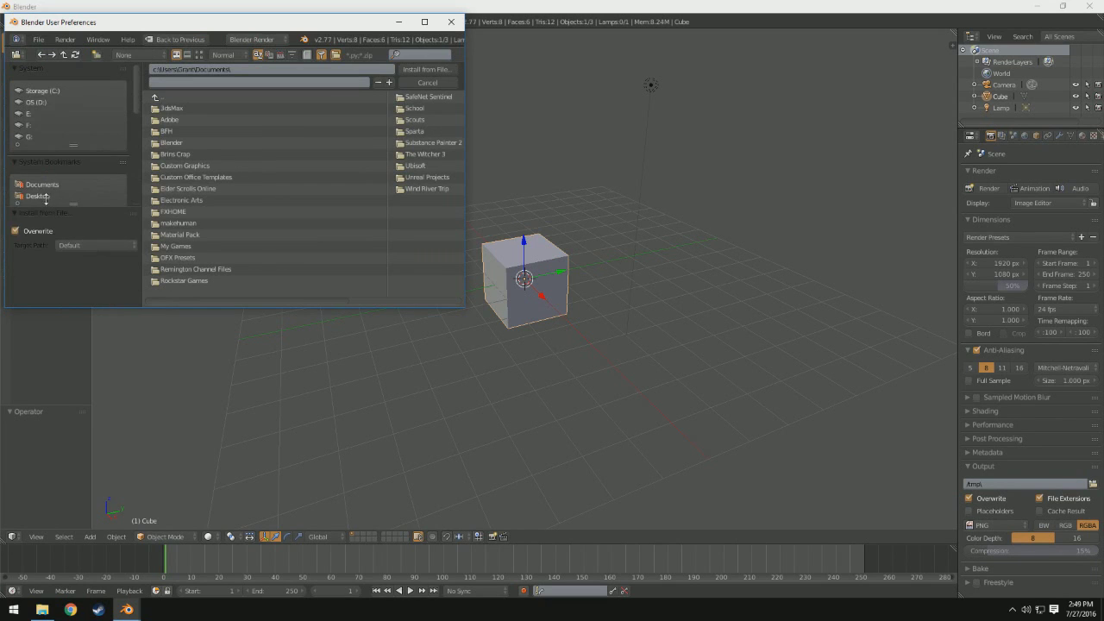
{"action": "left_click", "coordinate": [38, 196]}
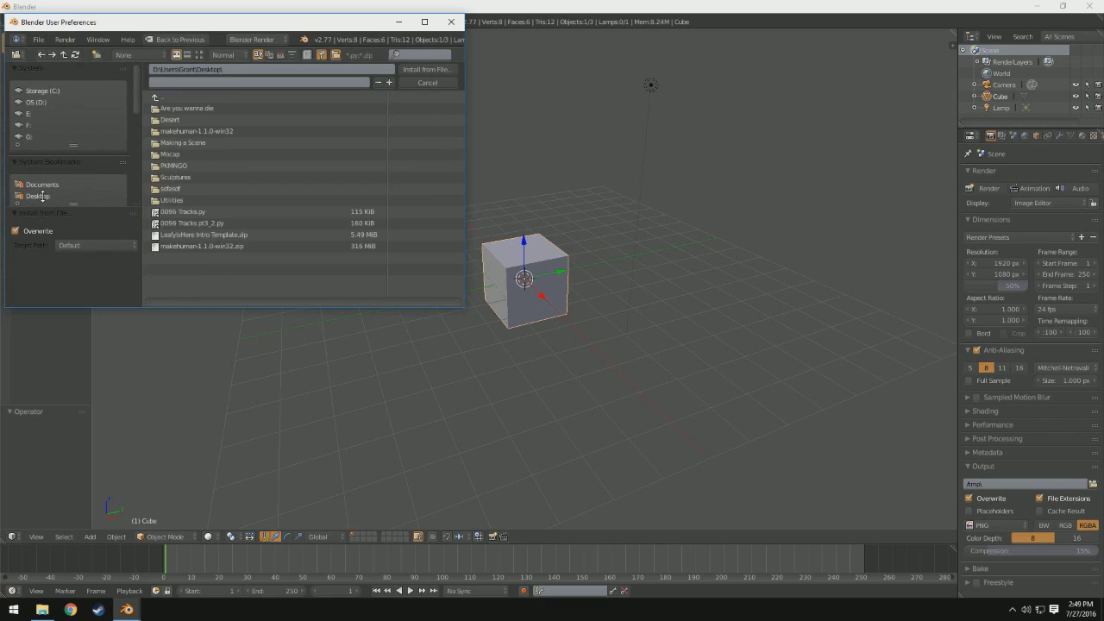
{"action": "left_click", "coordinate": [215, 131]}
{"action": "left_click", "coordinate": [197, 108]}
{"action": "left_click", "coordinate": [185, 144]}
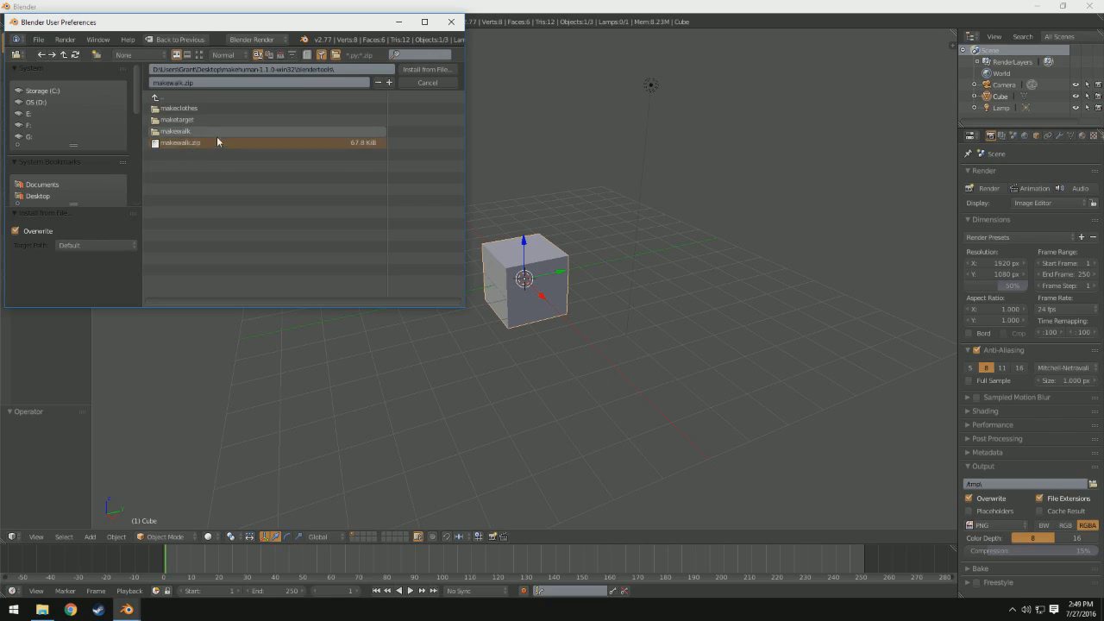
{"action": "left_click", "coordinate": [417, 71]}
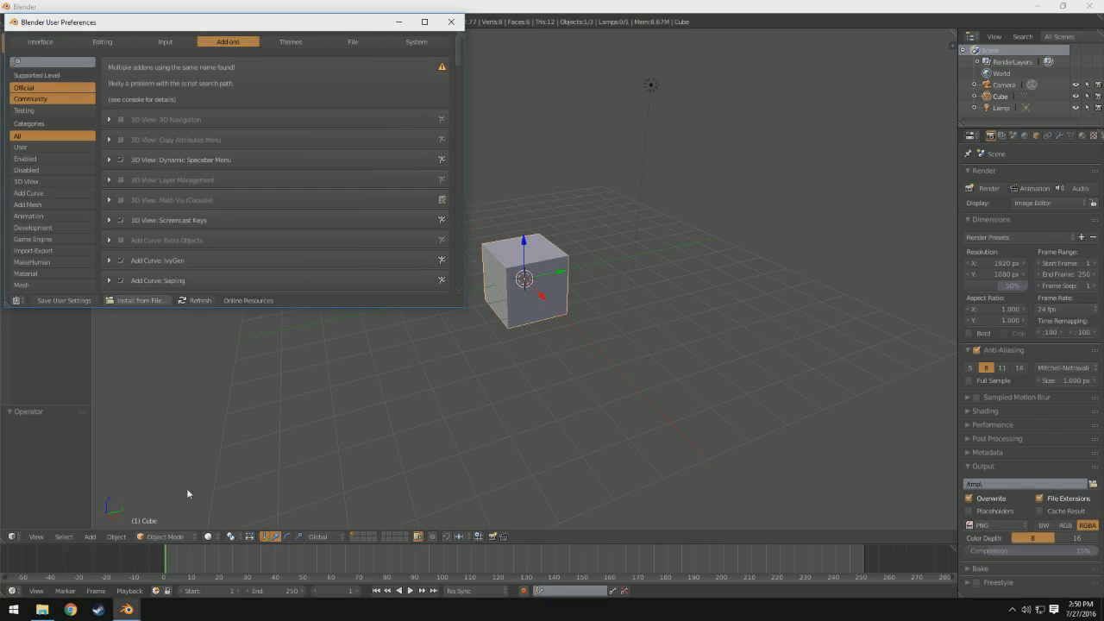
Search add-ons for 'mak', enable MakeHuman: MakeWalk, save user settings, and close preferences.
{"action": "left_click", "coordinate": [69, 62]}
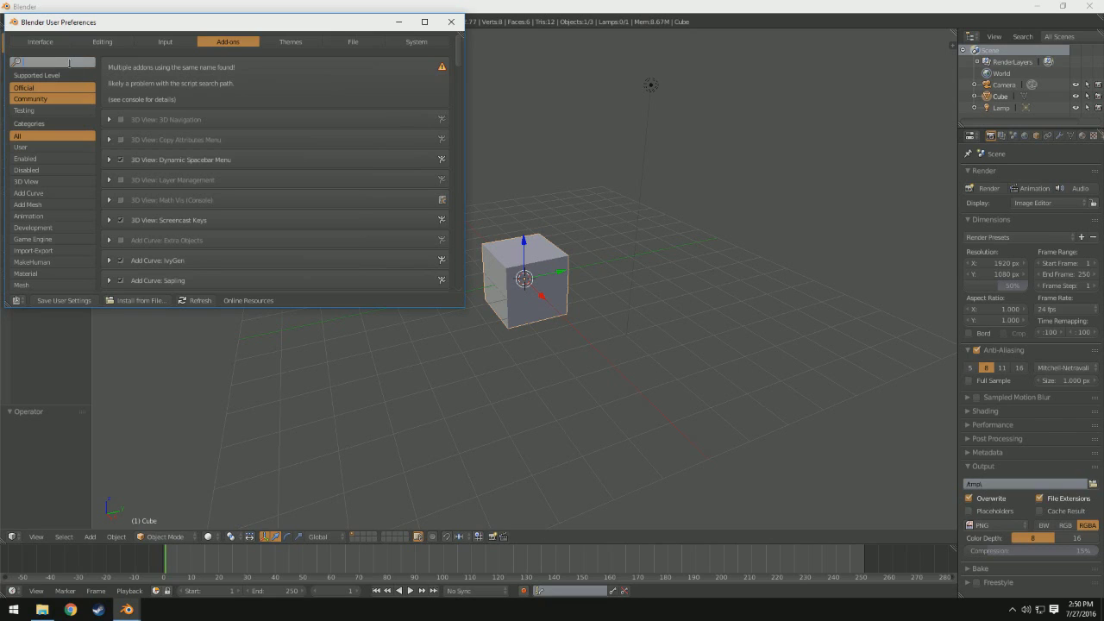
{"action": "type", "text": "make"}
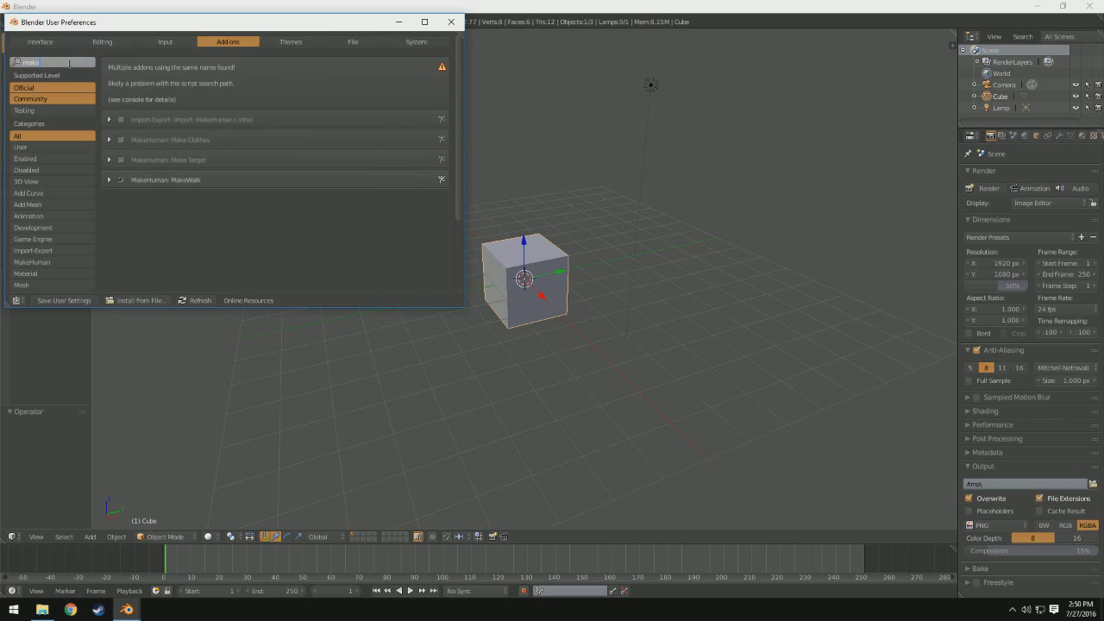
{"action": "key", "text": "Return"}
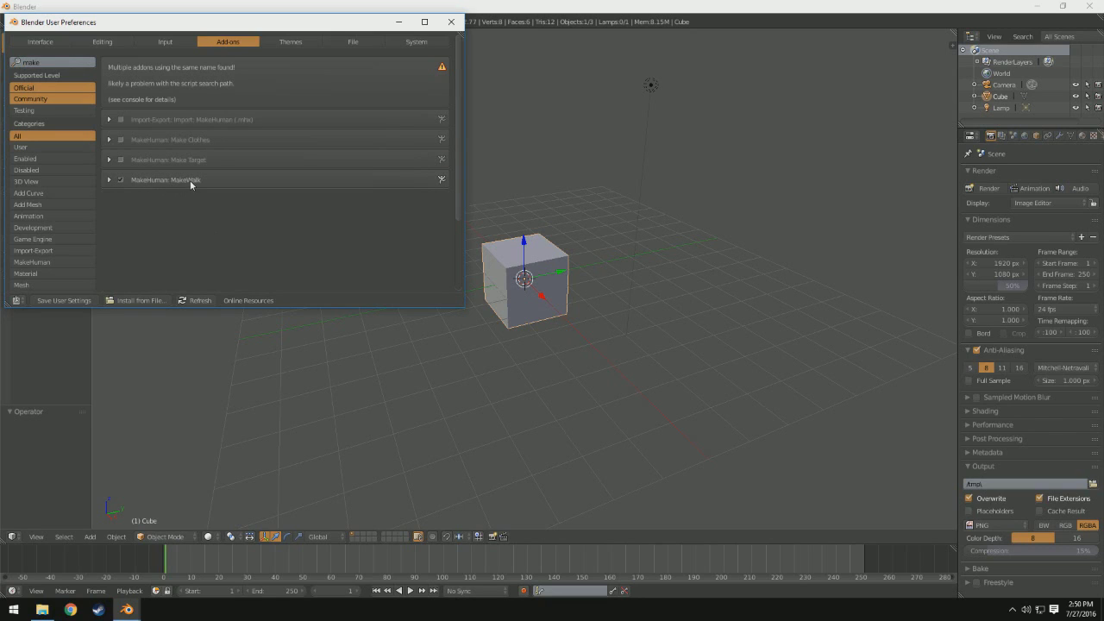
{"action": "left_click", "coordinate": [121, 179]}
{"action": "left_click", "coordinate": [71, 302]}
{"action": "left_click", "coordinate": [451, 21]}
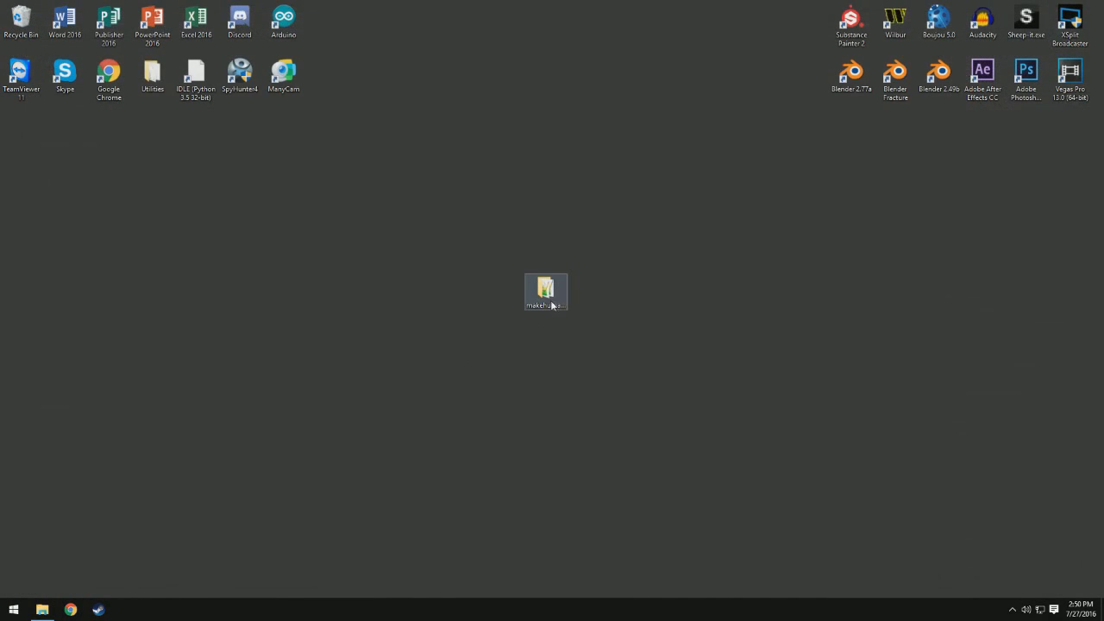
Open the makehuman-1.1.0-win32 desktop folder and start MakeHuman from makehuman.exe.
{"action": "double_click", "coordinate": [549, 291]}
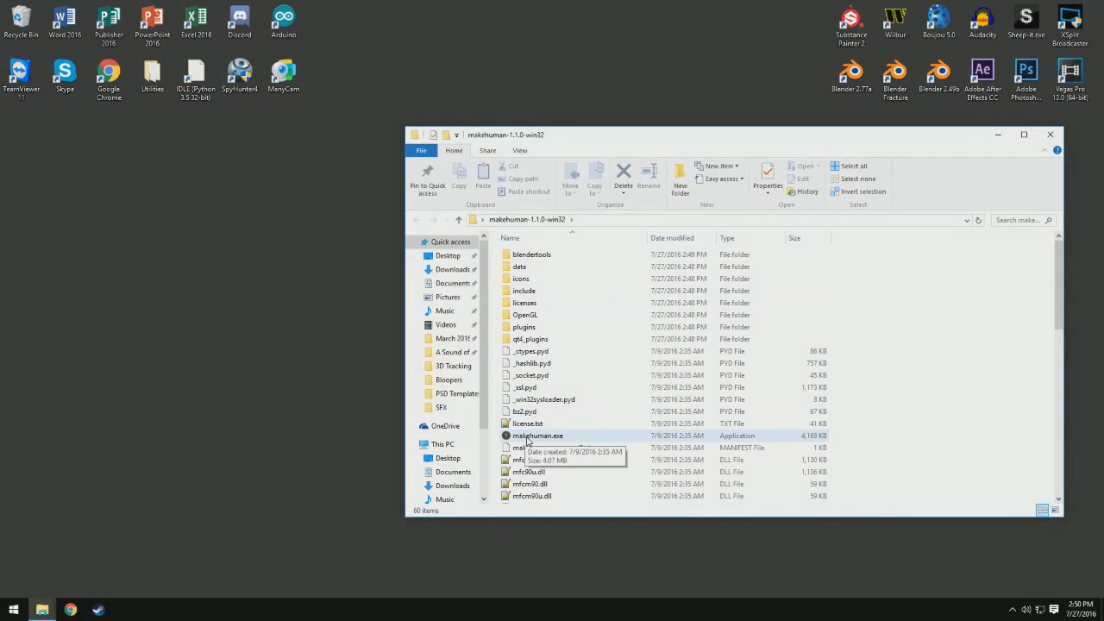
{"action": "right_click", "coordinate": [533, 438]}
{"action": "left_click", "coordinate": [532, 438]}
{"action": "left_click", "coordinate": [602, 441]}
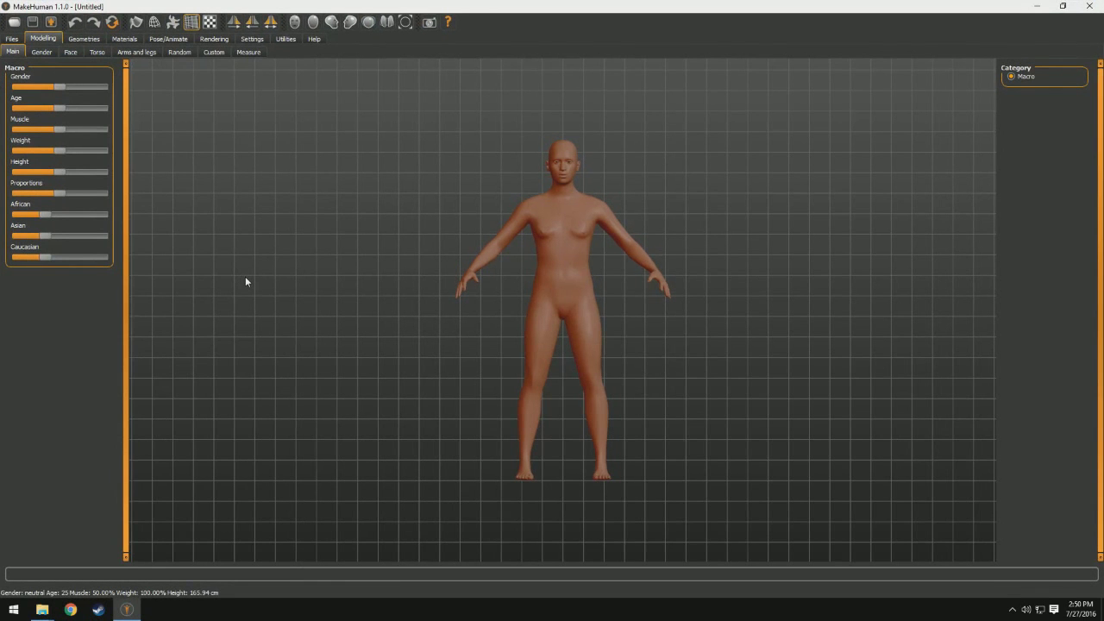
Try extreme body settings: fully male, toddler to age 56, maximum muscle and weight.
{"action": "left_click_drag", "start_coordinate": [498, 272], "coordinate": [294, 285]}
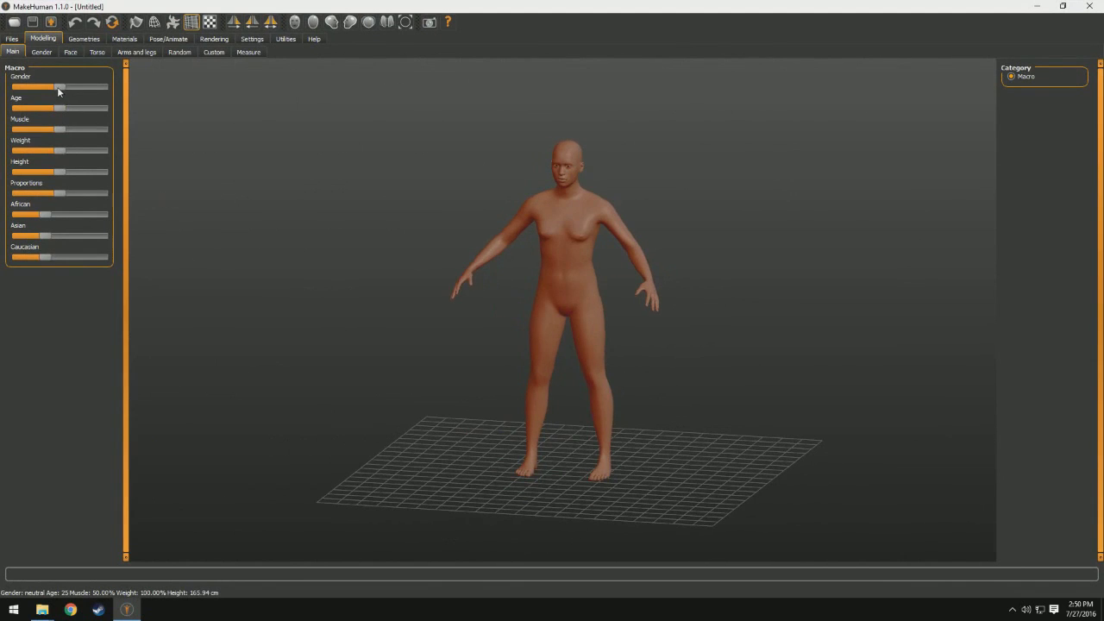
{"action": "left_click_drag", "start_coordinate": [60, 86], "coordinate": [126, 92]}
{"action": "left_click_drag", "start_coordinate": [284, 73], "coordinate": [477, 302]}
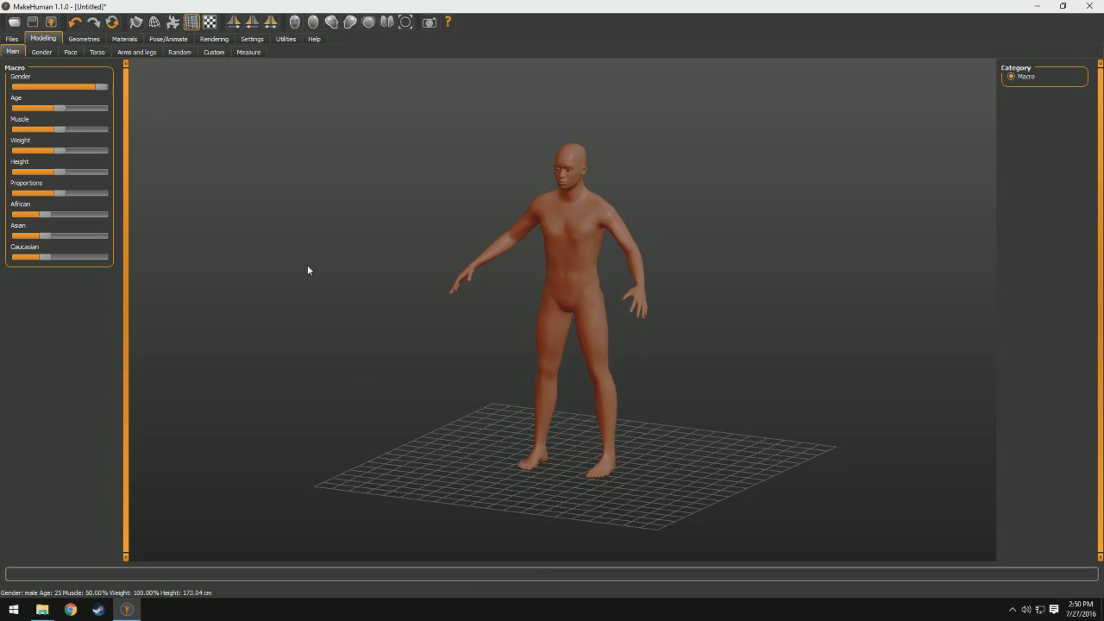
{"action": "left_click_drag", "start_coordinate": [68, 110], "coordinate": [16, 109]}
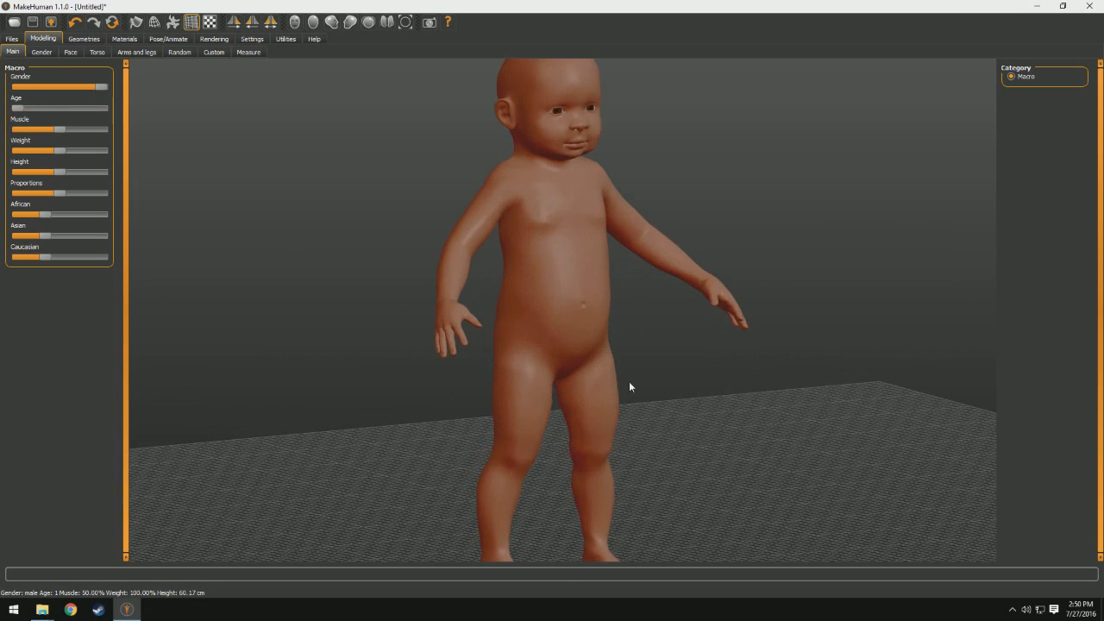
{"action": "left_click_drag", "start_coordinate": [18, 109], "coordinate": [39, 109]}
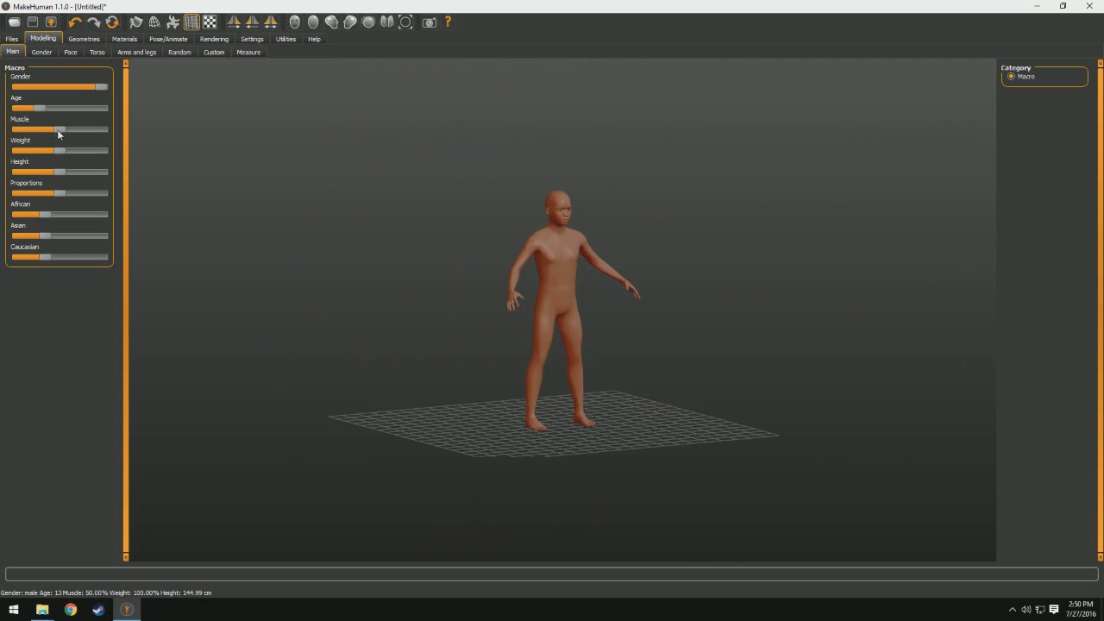
{"action": "left_click_drag", "start_coordinate": [38, 108], "coordinate": [164, 167]}
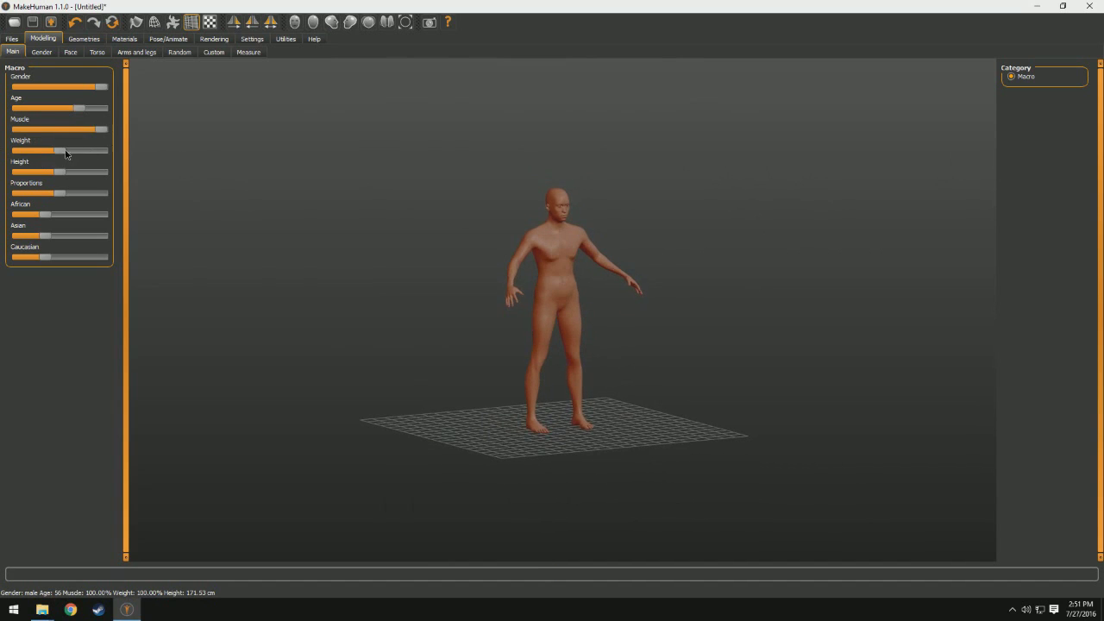
{"action": "left_click_drag", "start_coordinate": [67, 153], "coordinate": [17, 194]}
{"action": "left_click_drag", "start_coordinate": [496, 276], "coordinate": [603, 298]}
{"action": "scroll", "coordinate": [555, 297], "scroll_direction": "up", "scroll_amount": 5}
{"action": "scroll", "coordinate": [603, 297], "scroll_direction": "down", "scroll_amount": 6}
{"action": "scroll", "coordinate": [603, 296], "scroll_direction": "up", "scroll_amount": 1}
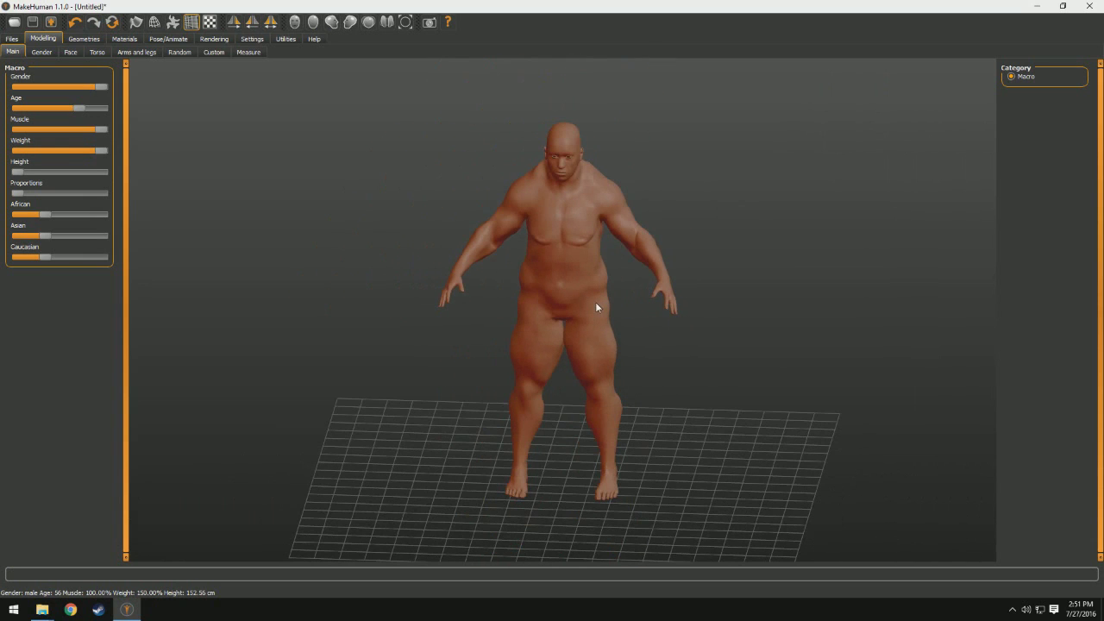
Reset muscle, weight, height and proportions to middle values and make the figure 23, near-neutral.
{"action": "left_click", "coordinate": [57, 130]}
{"action": "left_click_drag", "start_coordinate": [94, 150], "coordinate": [59, 157]}
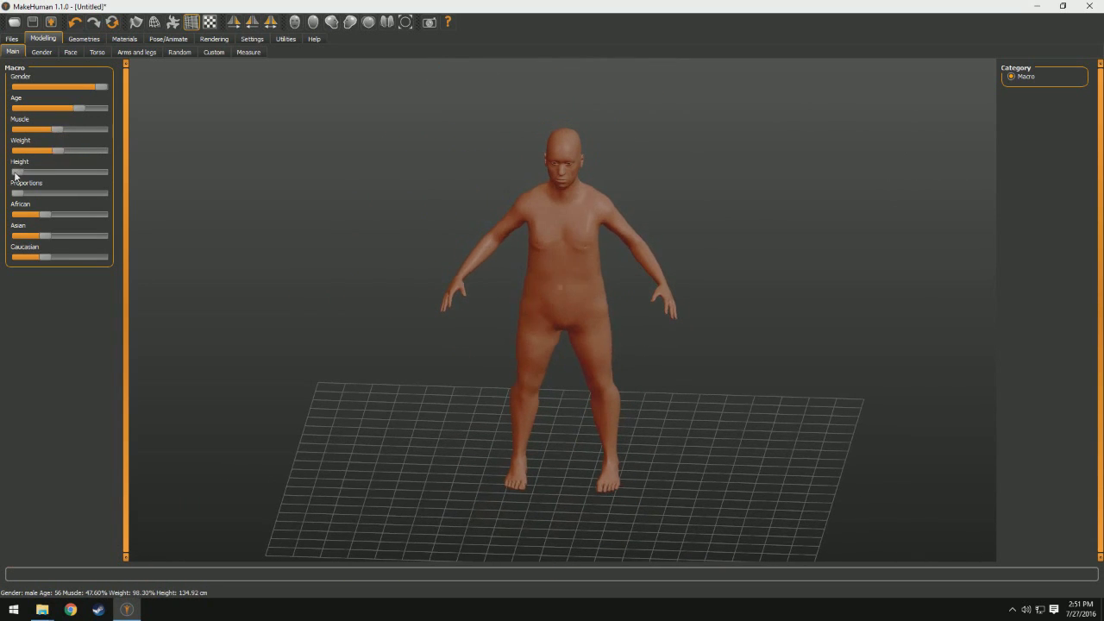
{"action": "left_click", "coordinate": [58, 171]}
{"action": "left_click", "coordinate": [57, 193]}
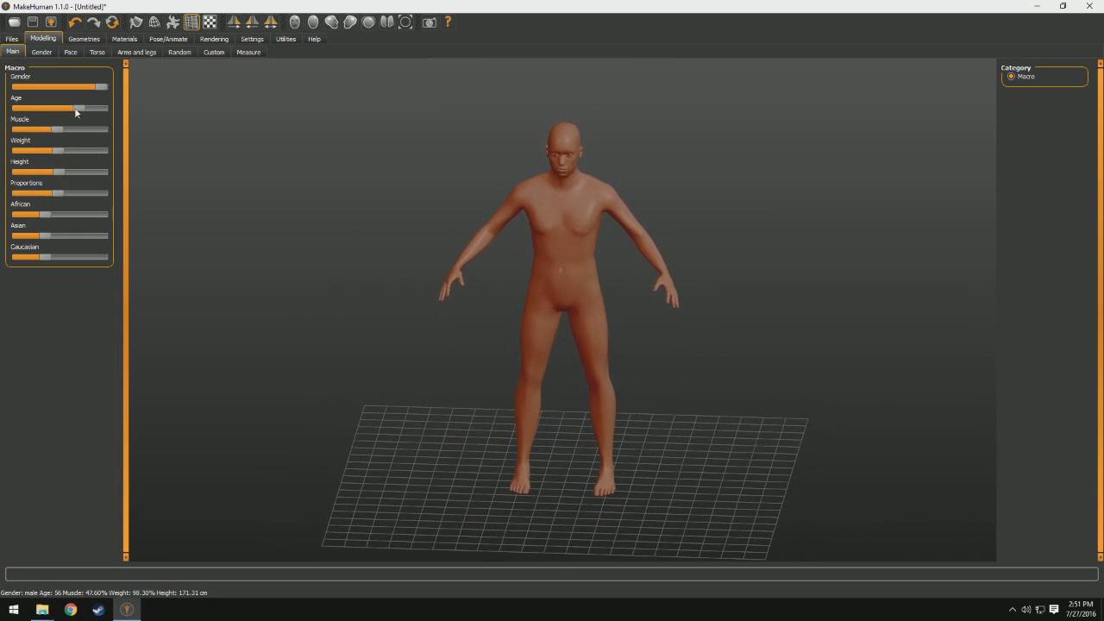
{"action": "left_click_drag", "start_coordinate": [76, 108], "coordinate": [58, 105]}
{"action": "left_click_drag", "start_coordinate": [258, 241], "coordinate": [406, 237]}
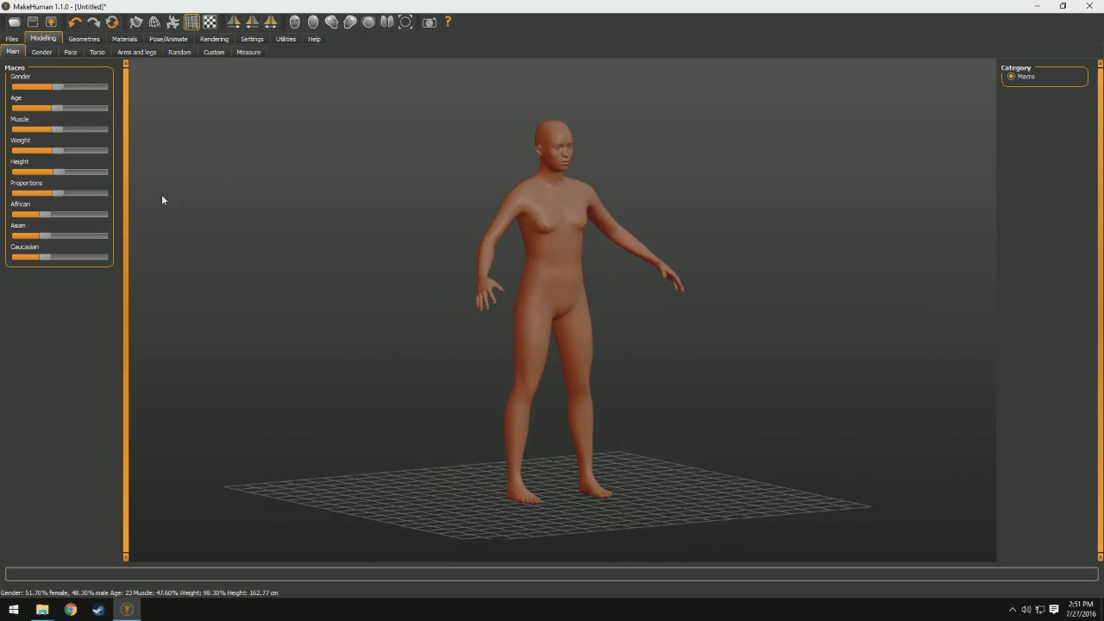
Browse the Gender, Face, Torso, Arms and legs, Random and Measure modifier tabs.
{"action": "left_click", "coordinate": [42, 51]}
{"action": "left_click", "coordinate": [71, 52]}
{"action": "left_click", "coordinate": [96, 52]}
{"action": "left_click", "coordinate": [137, 52]}
{"action": "left_click", "coordinate": [178, 53]}
{"action": "left_click", "coordinate": [244, 52]}
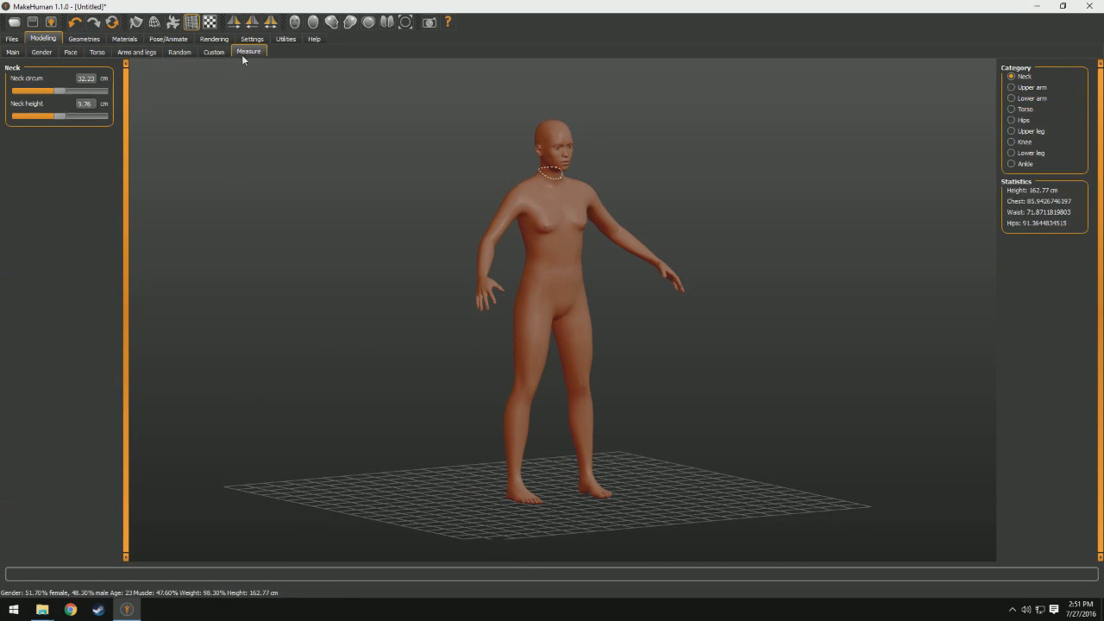
{"action": "left_click", "coordinate": [83, 38]}
Dress the figure in the cocked fedora and the Male casualsuit06 outfit.
{"action": "left_click_drag", "start_coordinate": [681, 340], "coordinate": [599, 377]}
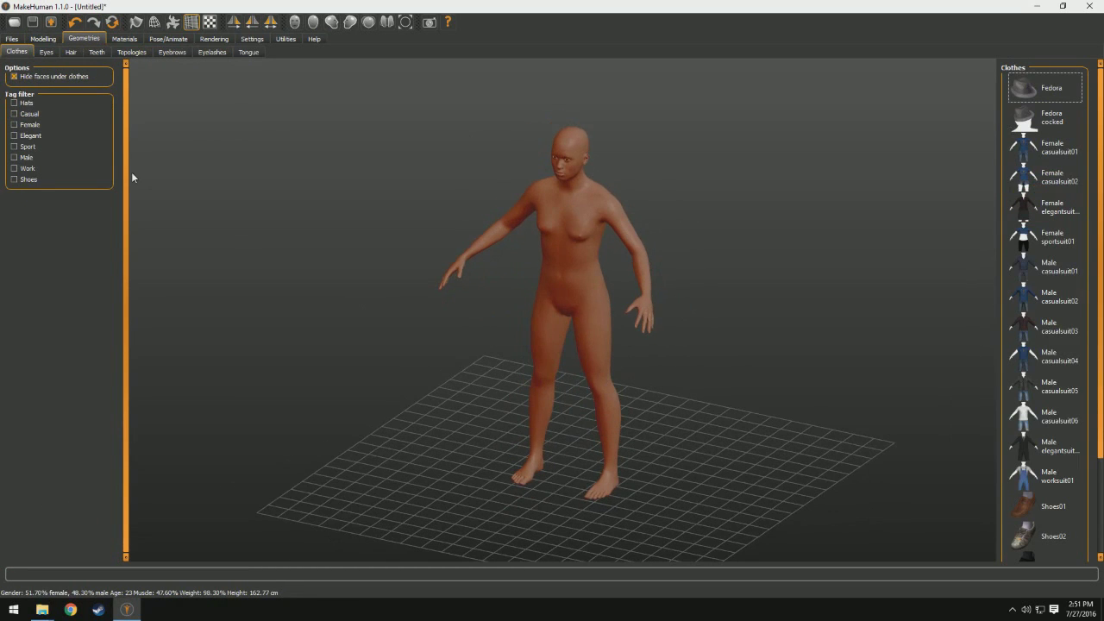
{"action": "left_click", "coordinate": [1046, 117]}
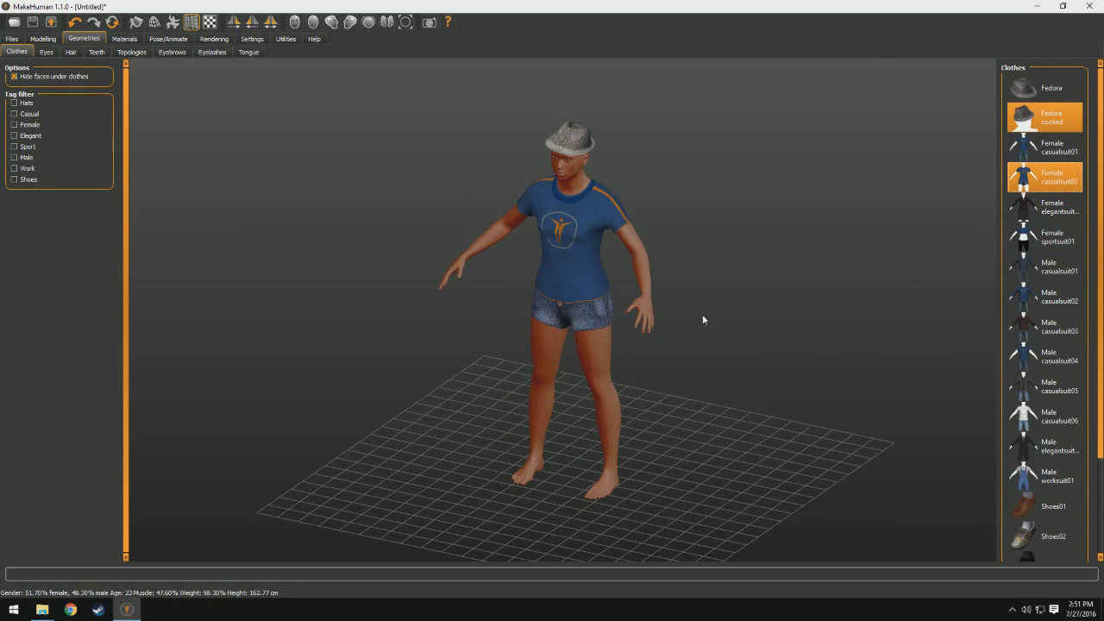
{"action": "left_click_drag", "start_coordinate": [699, 320], "coordinate": [727, 304]}
{"action": "left_click", "coordinate": [1048, 418]}
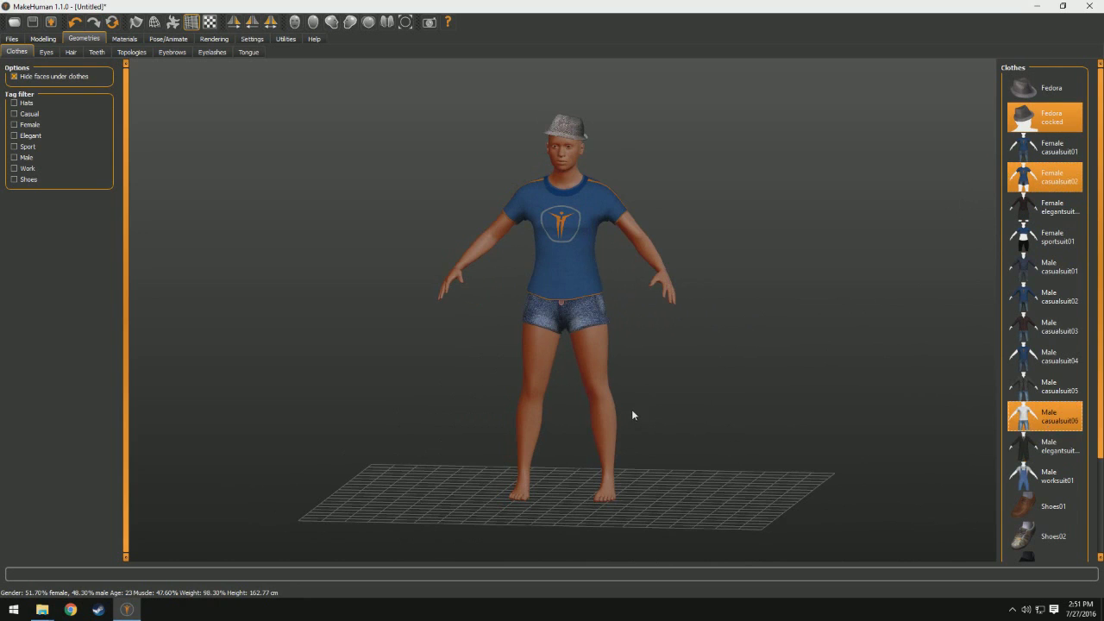
{"action": "left_click_drag", "start_coordinate": [728, 369], "coordinate": [678, 330]}
{"action": "scroll", "coordinate": [678, 330], "scroll_direction": "up", "scroll_amount": 5}
{"action": "scroll", "coordinate": [603, 220], "scroll_direction": "down", "scroll_amount": 4}
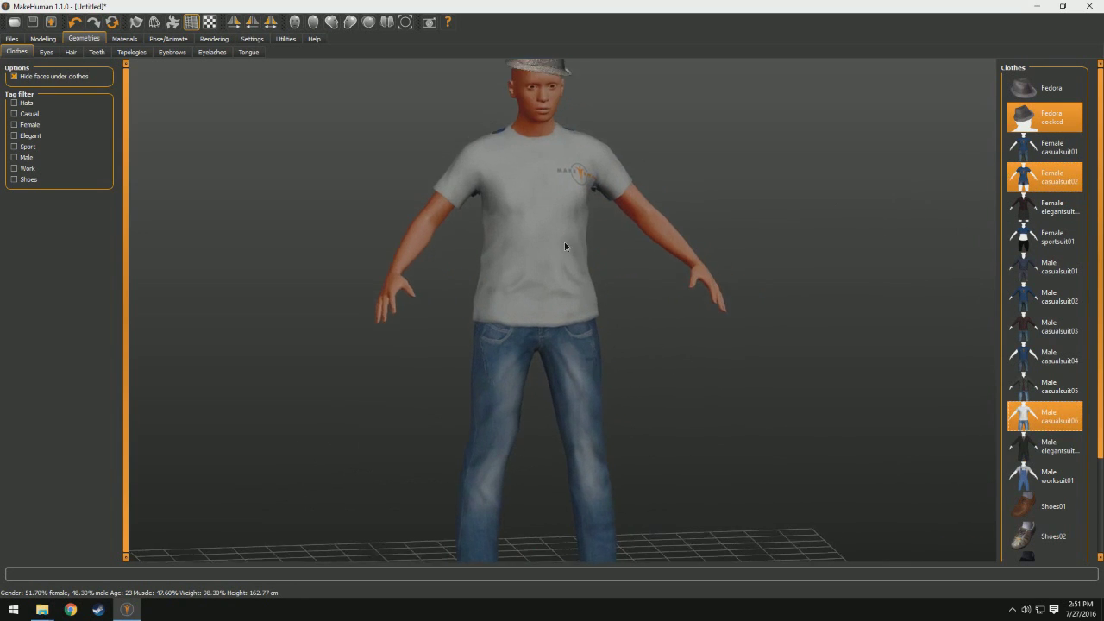
Look over eye, teeth, rendering and settings options, then apply the Old asian female skin.
{"action": "left_click", "coordinate": [47, 52]}
{"action": "left_click", "coordinate": [95, 52]}
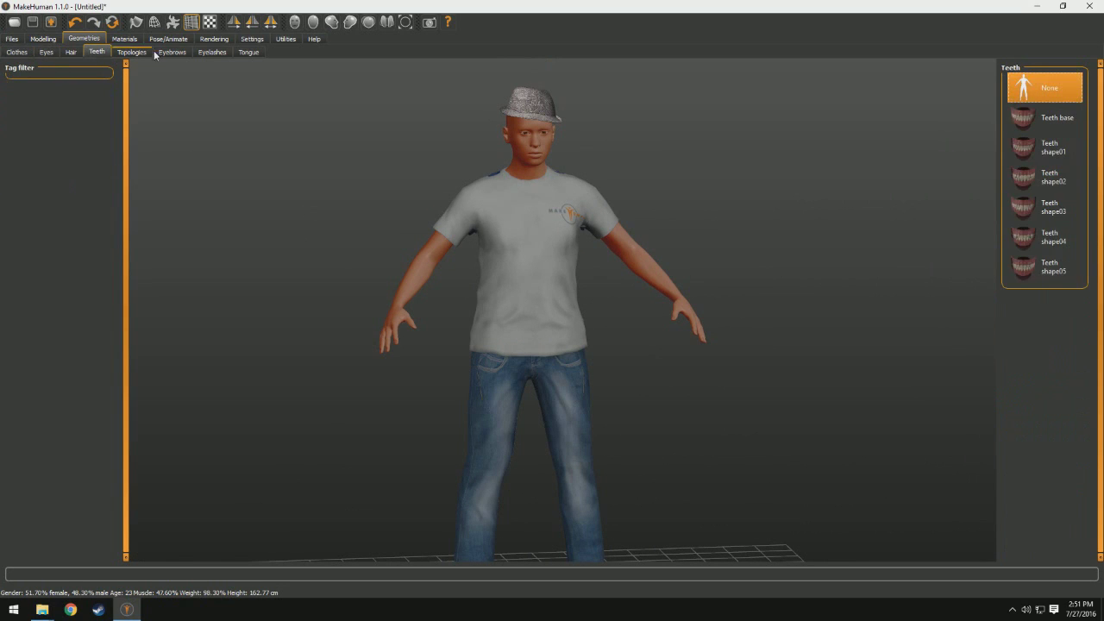
{"action": "left_click", "coordinate": [216, 39]}
{"action": "left_click", "coordinate": [251, 40]}
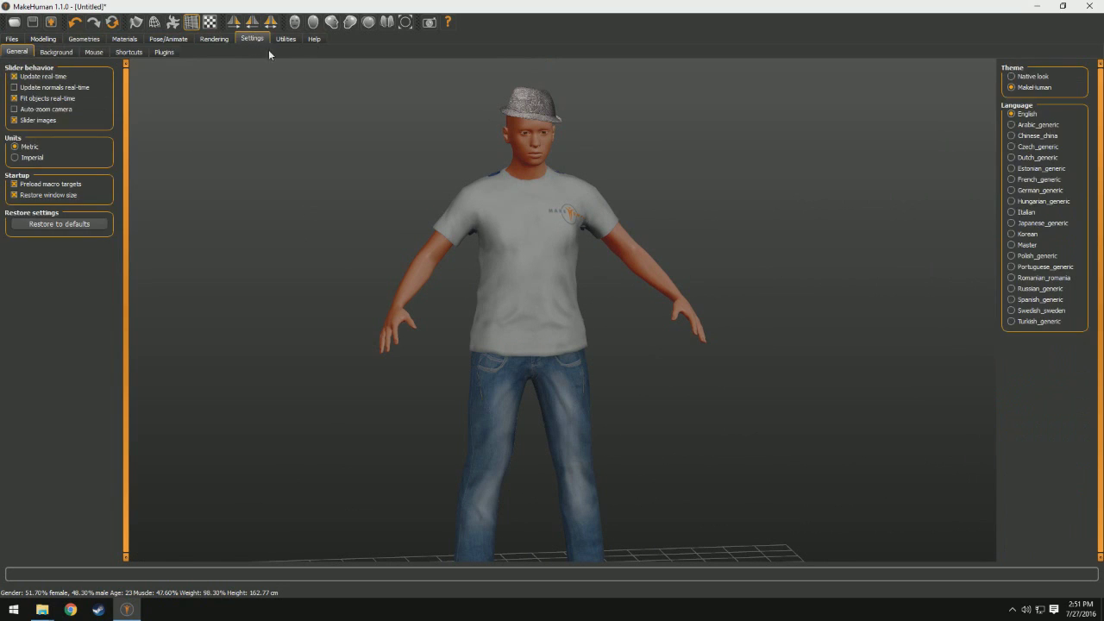
{"action": "left_click", "coordinate": [124, 41]}
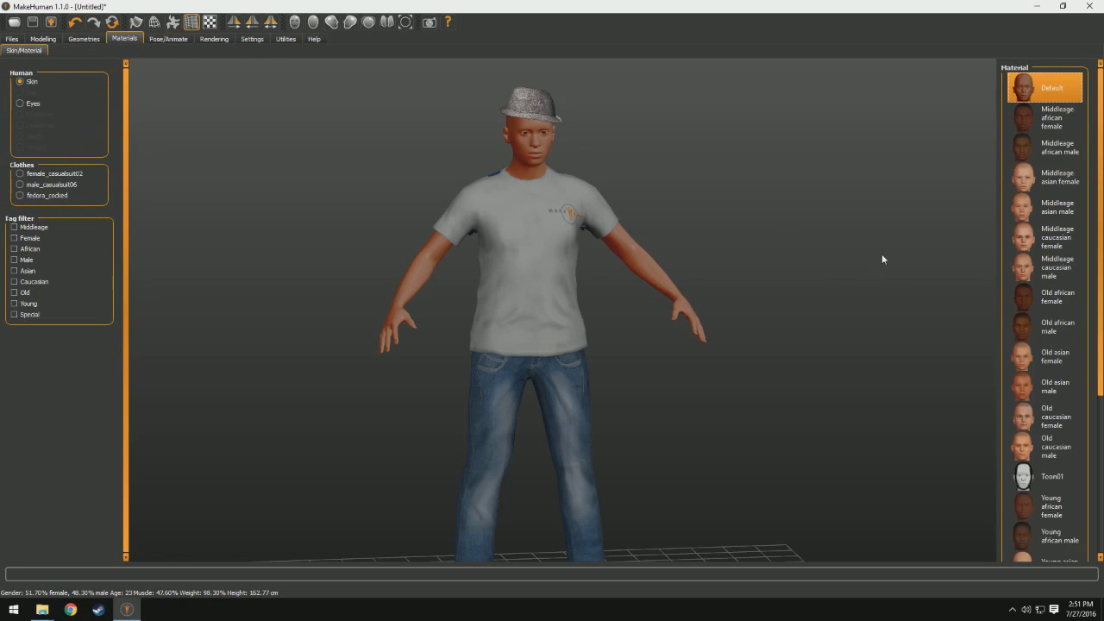
{"action": "left_click", "coordinate": [1036, 365]}
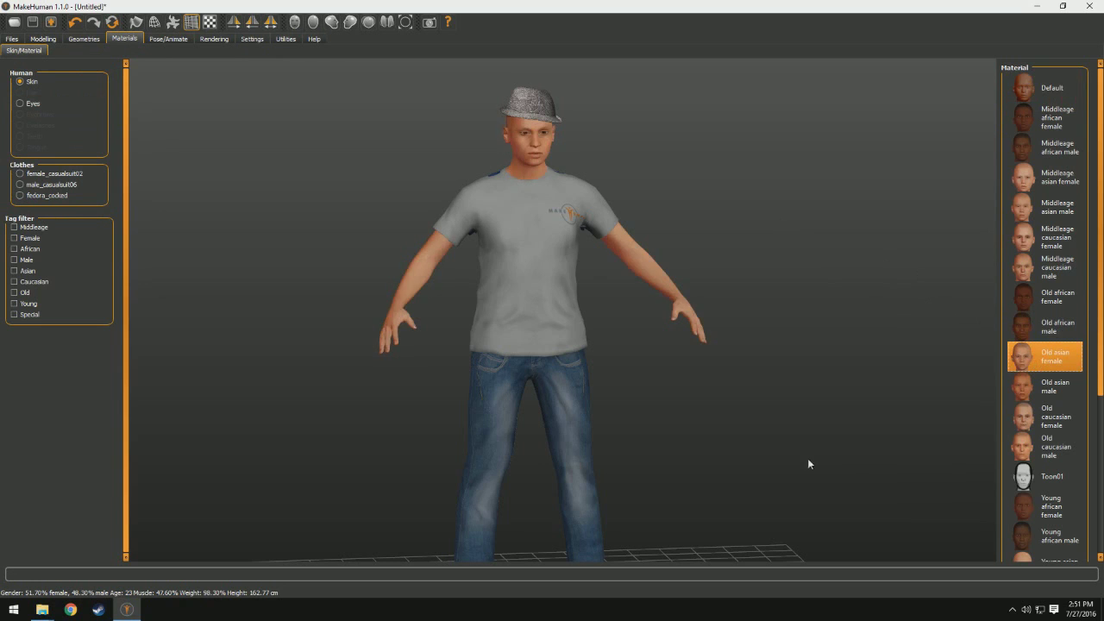
{"action": "left_click_drag", "start_coordinate": [744, 458], "coordinate": [641, 328]}
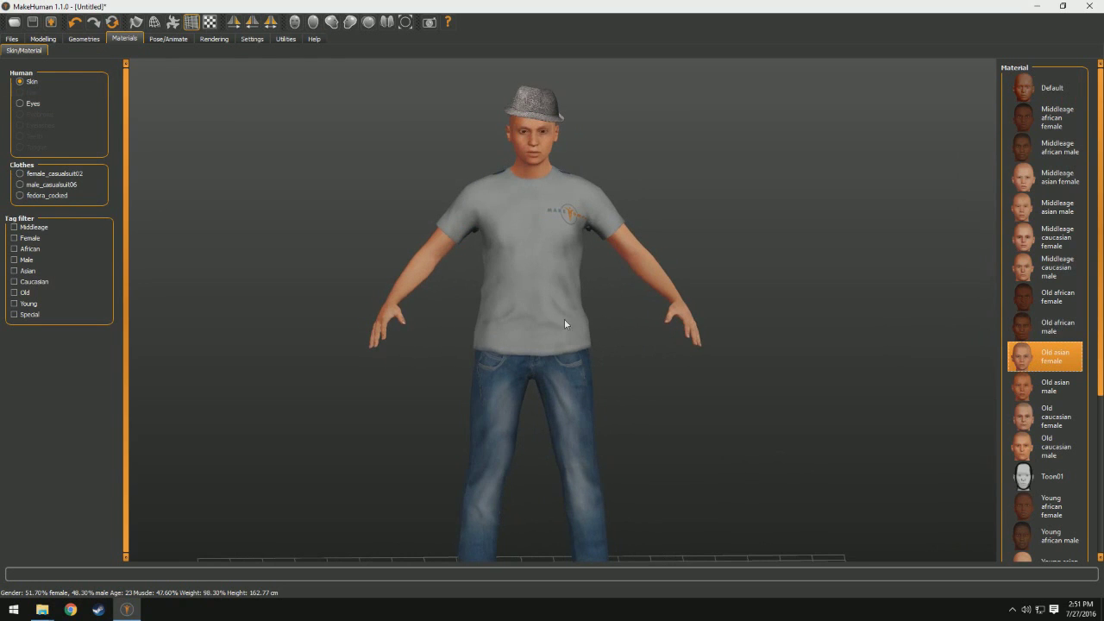
{"action": "mouse_move", "coordinate": [388, 211]}
{"action": "left_mouse_down"}
{"action": "mouse_move", "coordinate": [535, 265]}
{"action": "mouse_move", "coordinate": [389, 210]}
{"action": "left_mouse_up"}
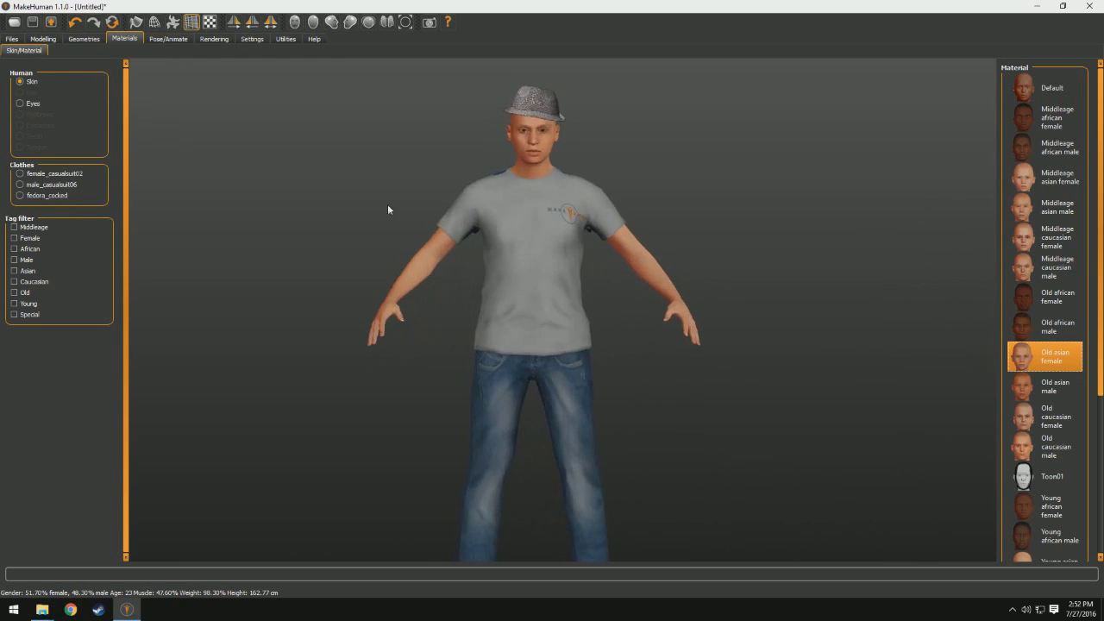
{"action": "left_click", "coordinate": [169, 39]}
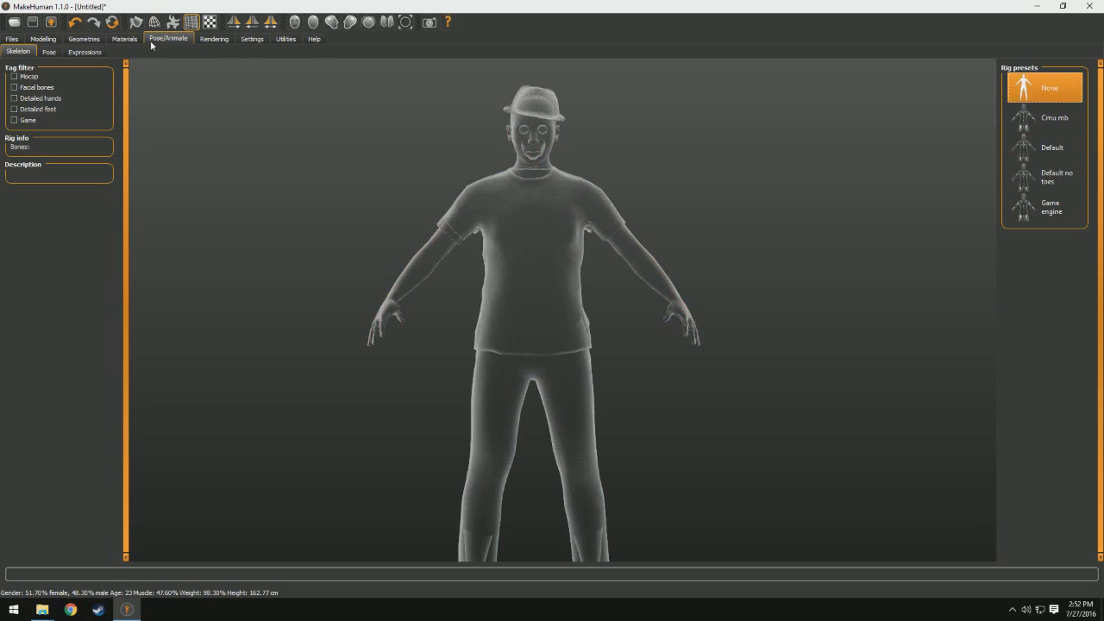
Filter to motion-capture rigs and give the figure the 31-bone Cmu mb skeleton.
{"action": "left_click", "coordinate": [15, 78]}
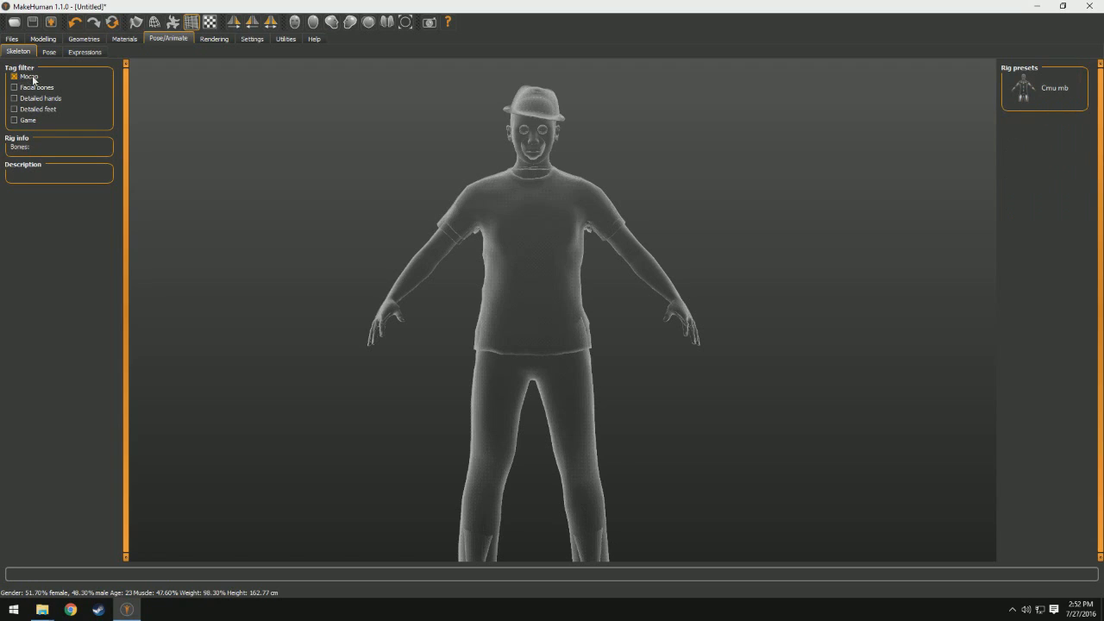
{"action": "left_click", "coordinate": [1036, 96]}
{"action": "left_click_drag", "start_coordinate": [614, 366], "coordinate": [519, 341]}
{"action": "scroll", "coordinate": [558, 365], "scroll_direction": "up", "scroll_amount": 3}
{"action": "scroll", "coordinate": [567, 364], "scroll_direction": "down", "scroll_amount": 5}
{"action": "key", "text": "ctrl+1"}
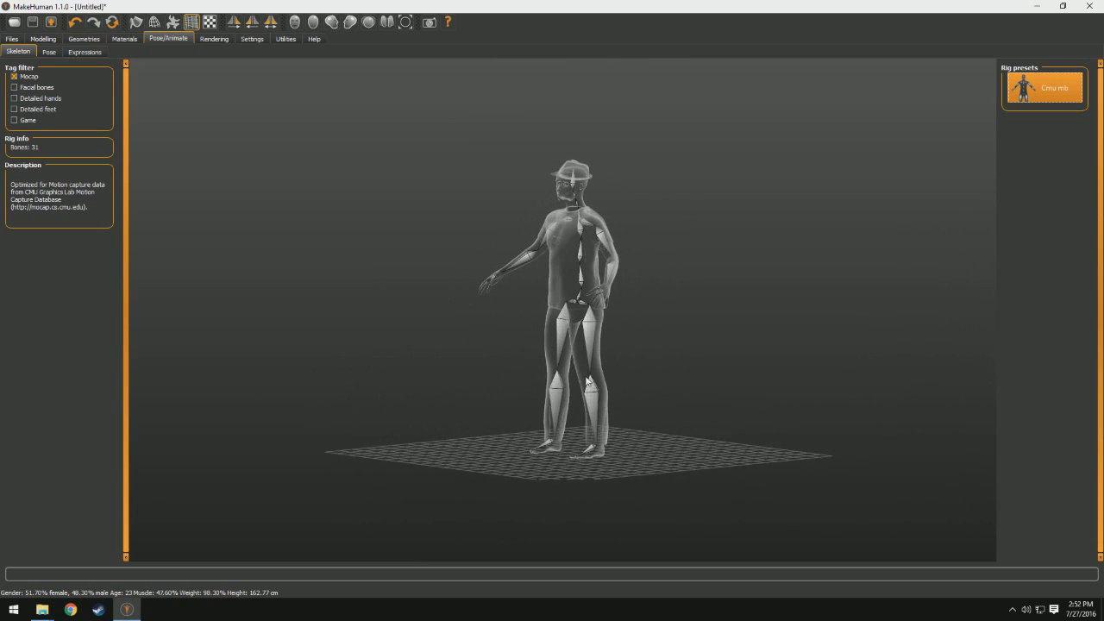
{"action": "left_click_drag", "start_coordinate": [585, 383], "coordinate": [630, 392]}
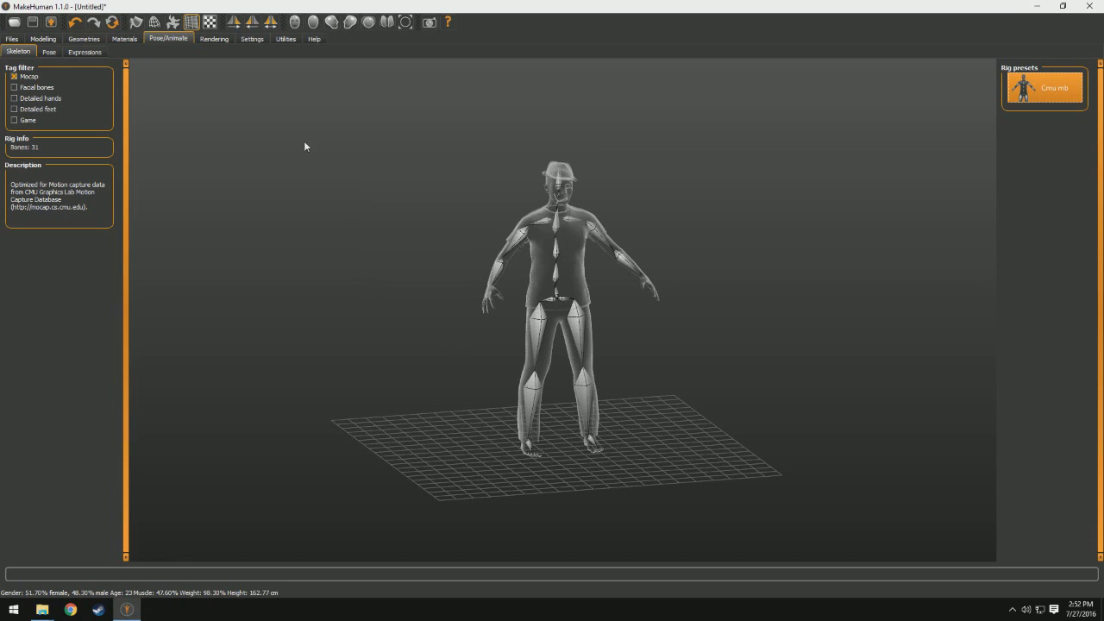
In the Collada export file browser, create a new desktop folder named 'Mocap Character'.
{"action": "left_click", "coordinate": [53, 23]}
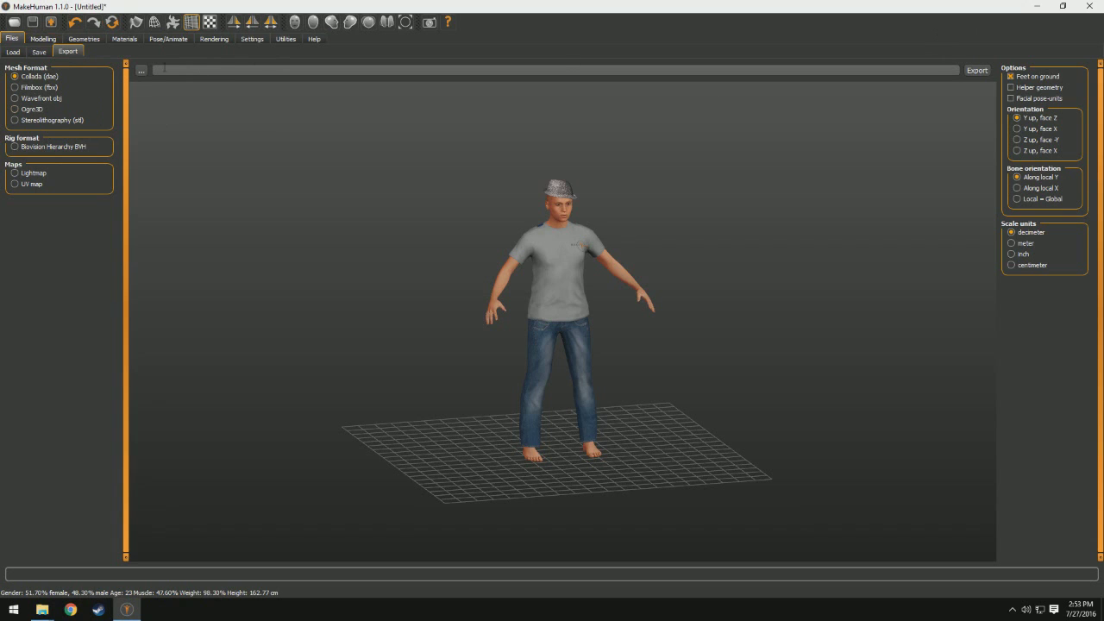
{"action": "left_click", "coordinate": [141, 70]}
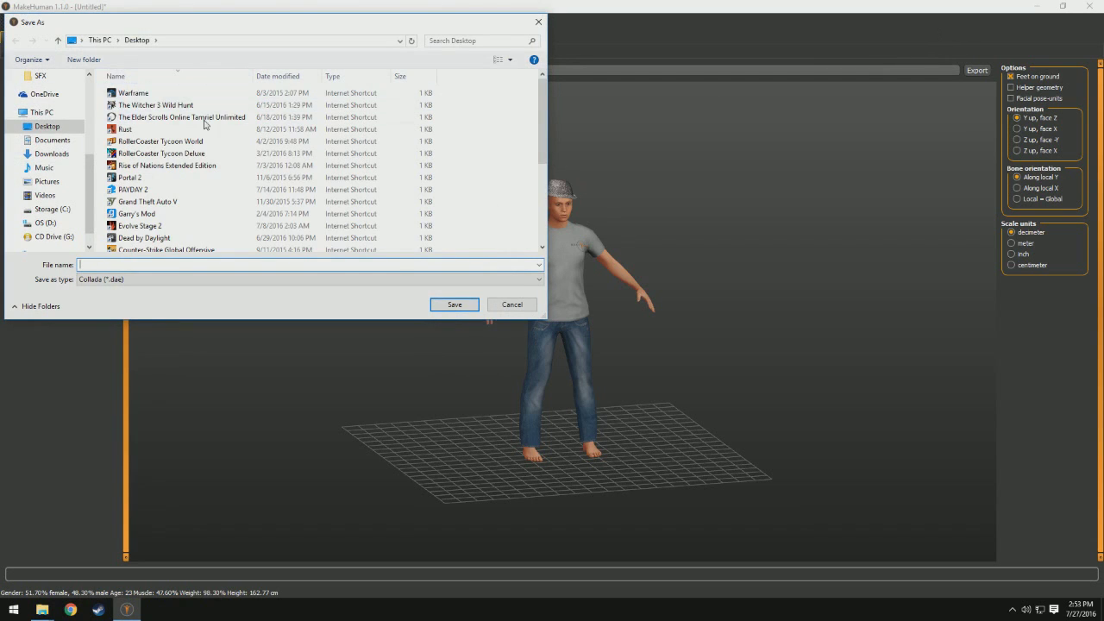
{"action": "right_click", "coordinate": [486, 158]}
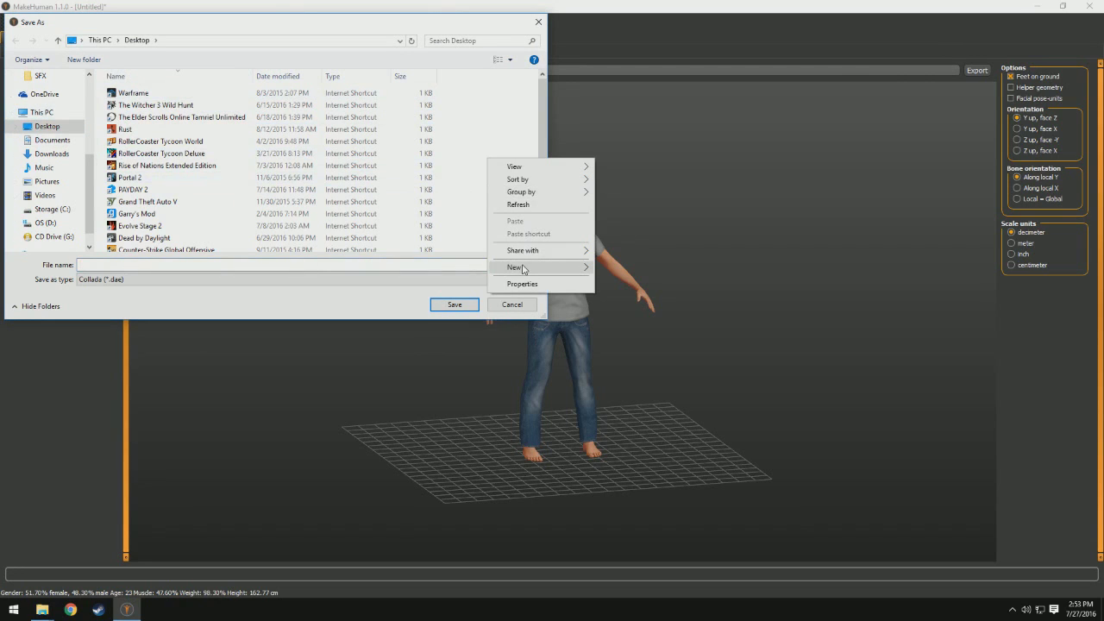
{"action": "mouse_move", "coordinate": [523, 269]}
{"action": "left_click", "coordinate": [629, 267]}
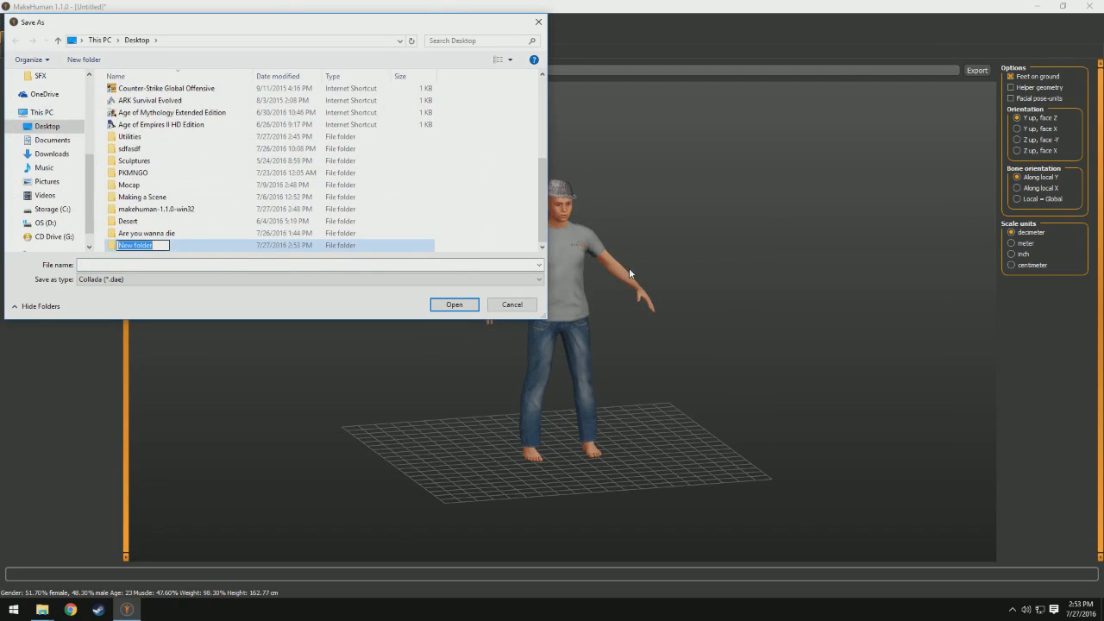
{"action": "type", "text": "Mocap char"}
{"action": "key", "text": "BackSpace"}
{"action": "key", "text": "BackSpace"}
{"action": "key", "text": "BackSpace"}
{"action": "key", "text": "BackSpace"}
{"action": "type", "text": "charact"}
{"action": "key", "text": "BackSpace"}
{"action": "key", "text": "BackSpace"}
{"action": "type", "text": "cap chara"}
{"action": "key", "text": "BackSpace"}
{"action": "key", "text": "BackSpace"}
{"action": "key", "text": "BackSpace"}
{"action": "key", "text": "BackSpace"}
{"action": "key", "text": "BackSpace"}
{"action": "type", "text": "Character"}
{"action": "key", "text": "Return"}
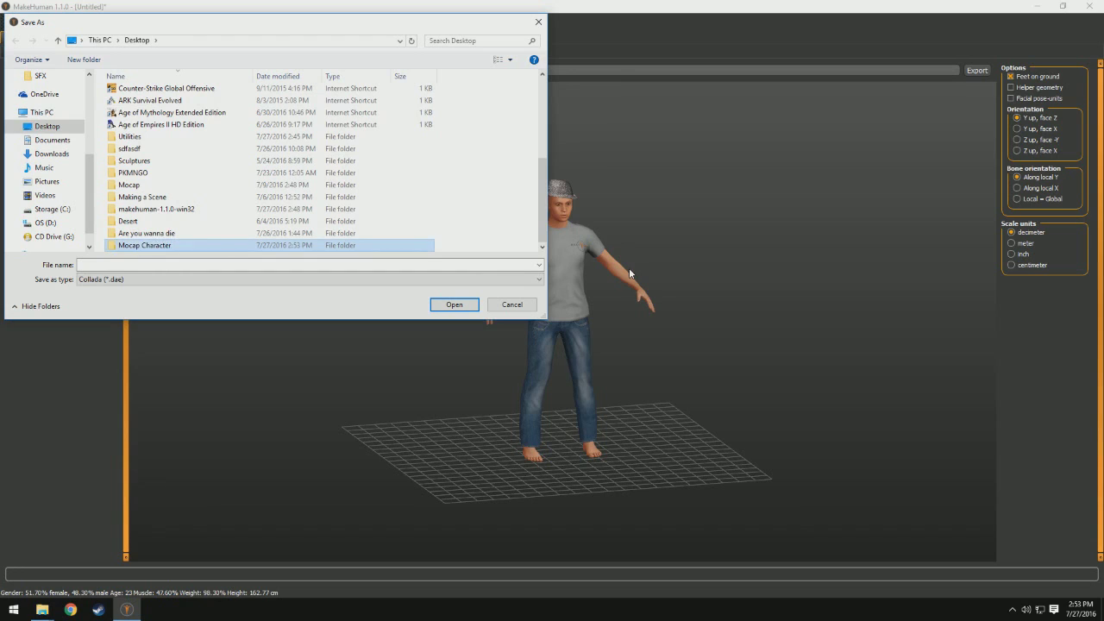
Export the character as Person.dae into Mocap Character, then quit MakeHuman without saving.
{"action": "double_click", "coordinate": [222, 245]}
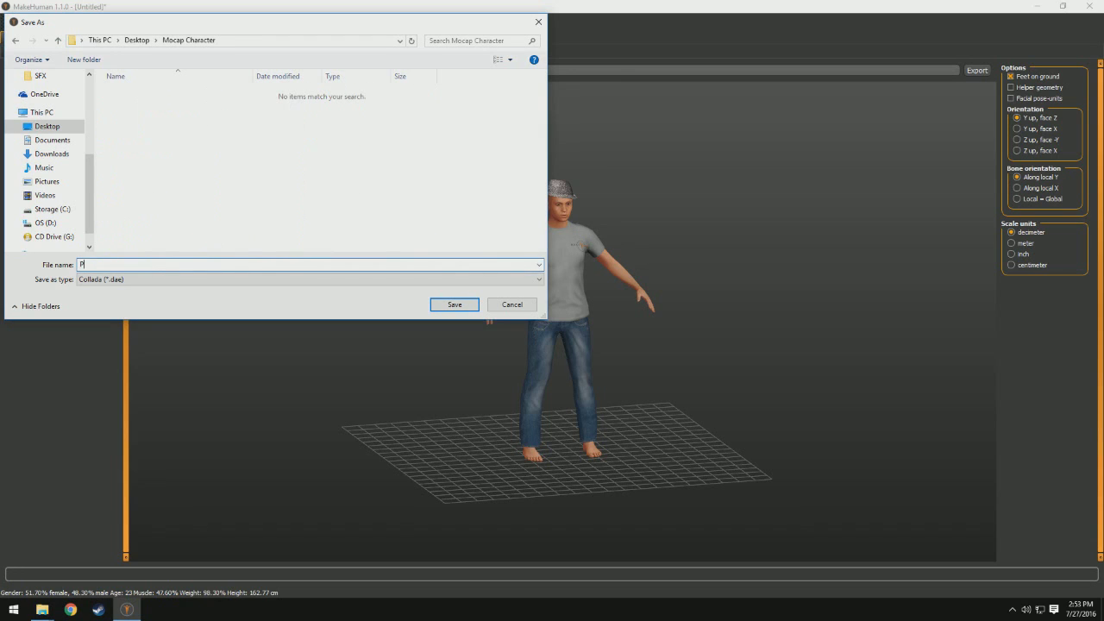
{"action": "type", "text": "Person"}
{"action": "key", "text": "Return"}
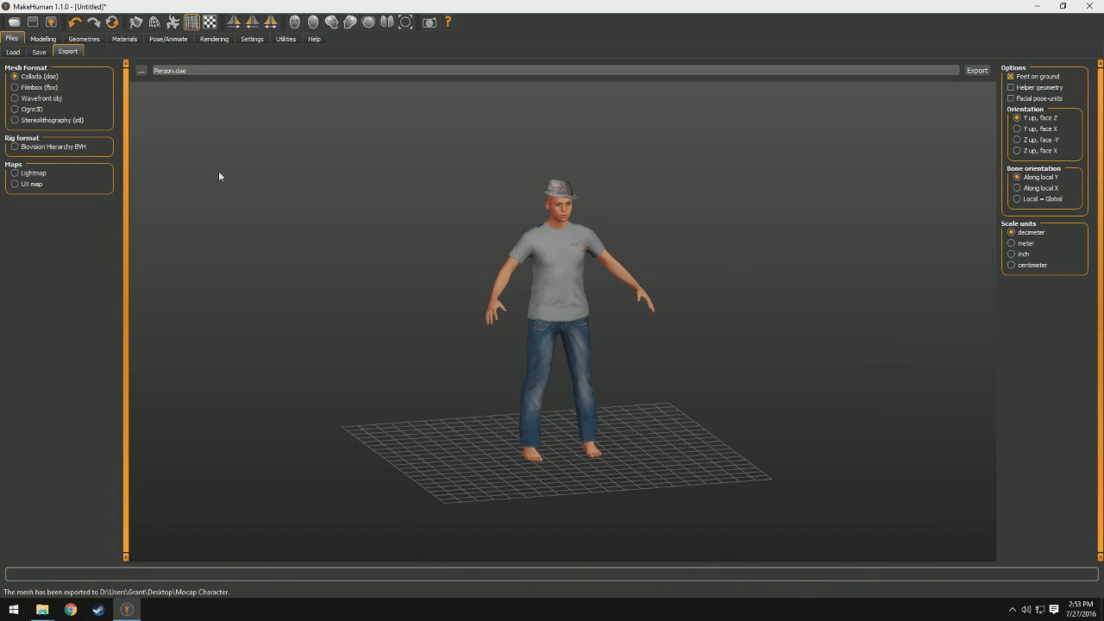
{"action": "left_click", "coordinate": [36, 28]}
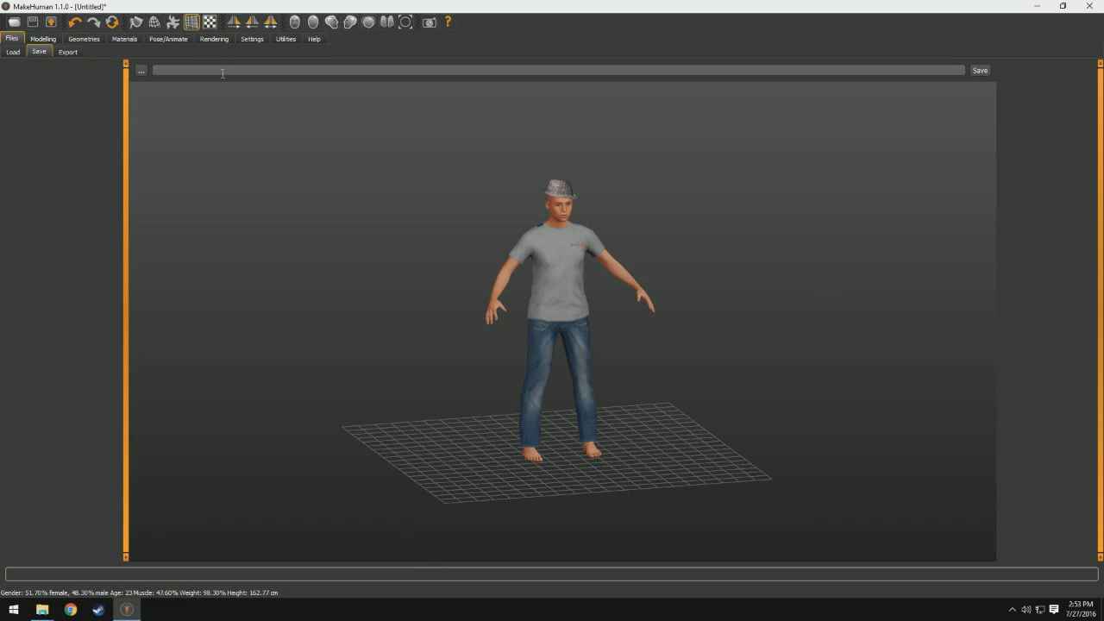
{"action": "left_click", "coordinate": [1090, 6]}
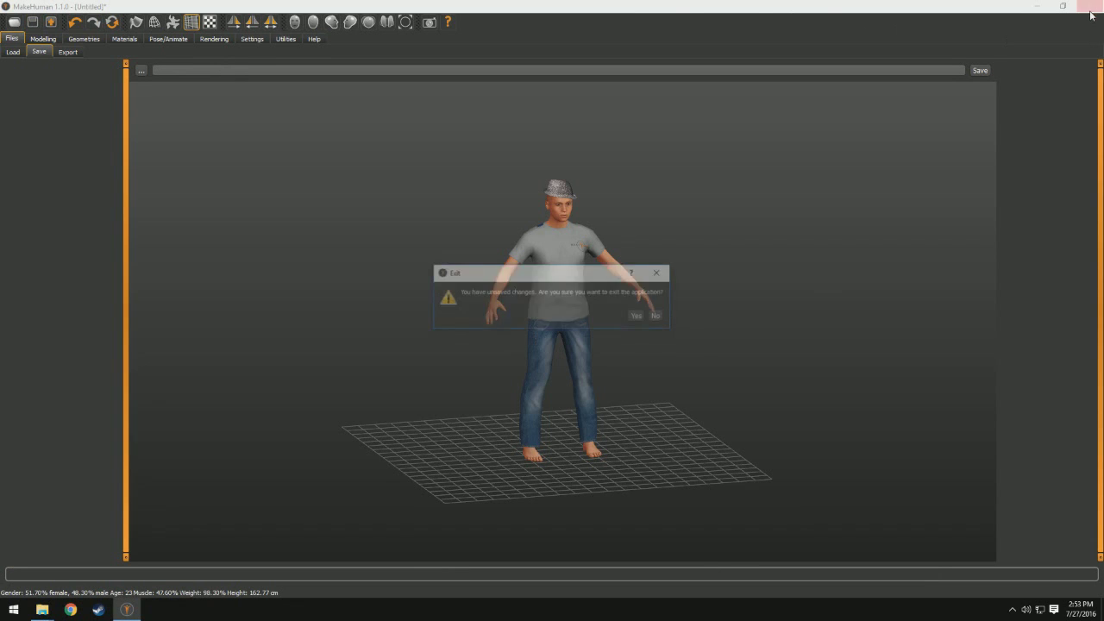
{"action": "left_click", "coordinate": [637, 318]}
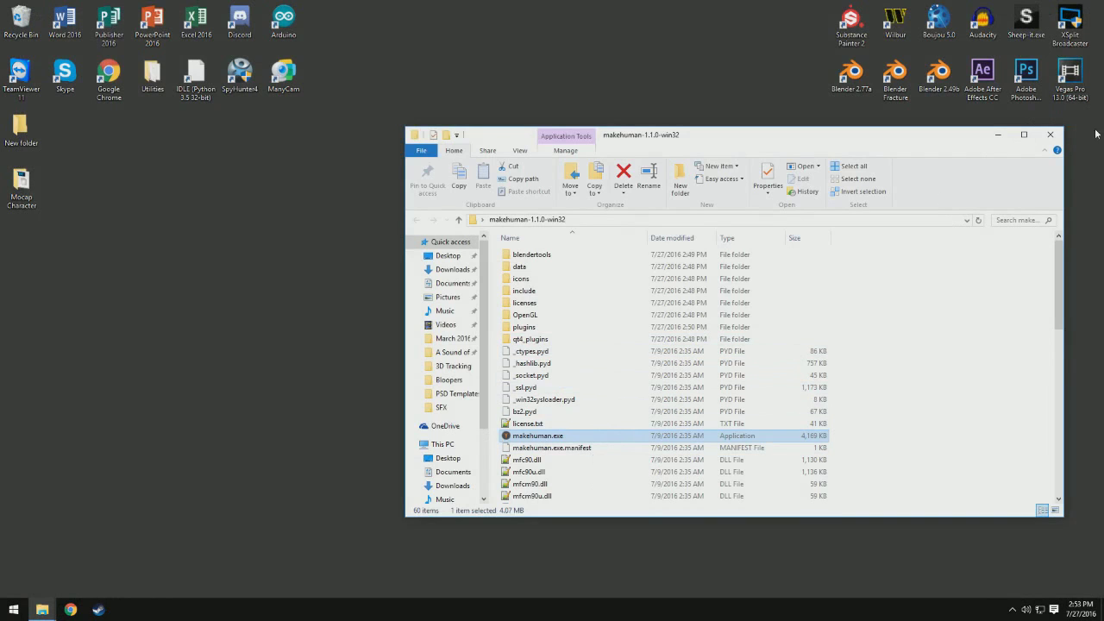
Close the makehuman-1.1.0-win32 window and delete the leftover New folder from the desktop.
{"action": "left_click", "coordinate": [1059, 137]}
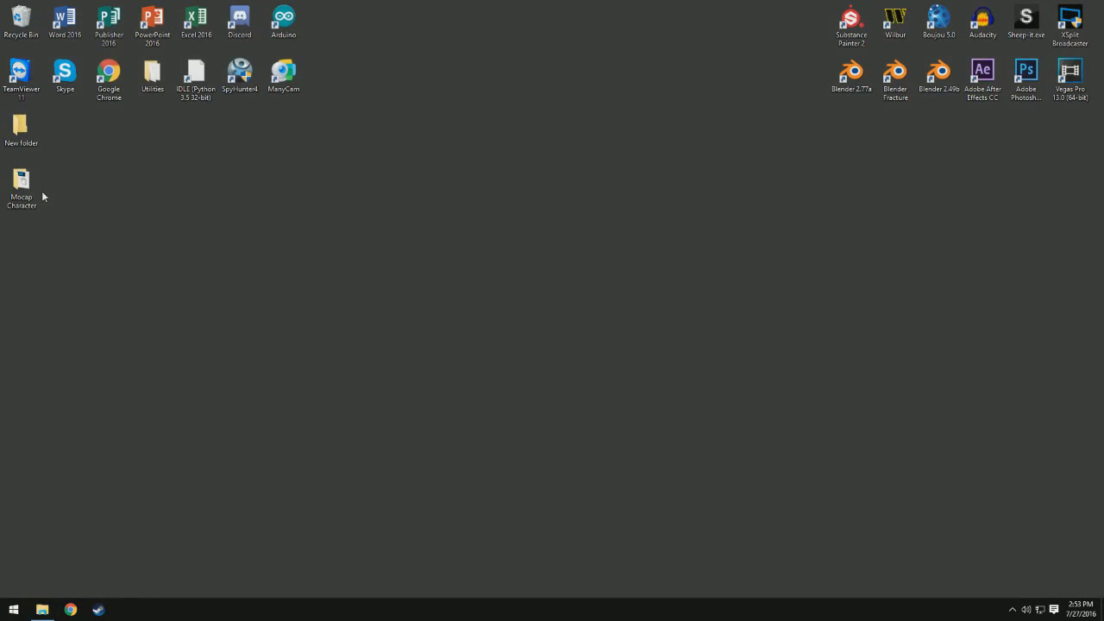
{"action": "left_click_drag", "start_coordinate": [40, 194], "coordinate": [589, 298]}
{"action": "left_click_drag", "start_coordinate": [120, 195], "coordinate": [4, 114]}
{"action": "key", "text": "Delete"}
{"action": "left_click", "coordinate": [595, 349]}
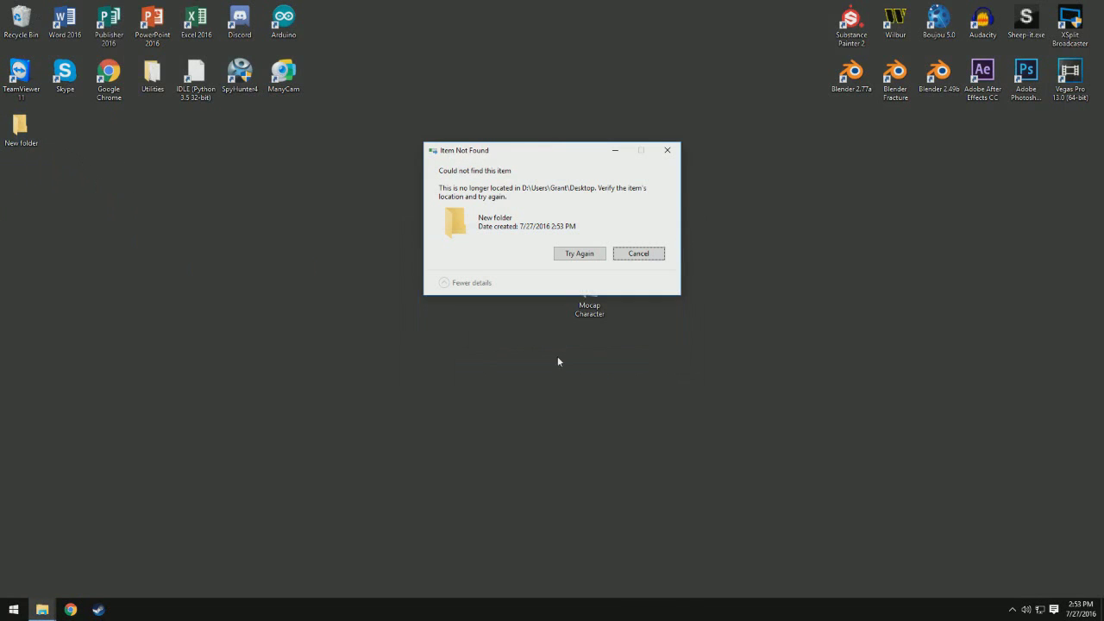
{"action": "left_click", "coordinate": [626, 259]}
Refresh the desktop, then launch Blender 2.77a with its window maximized.
{"action": "right_click", "coordinate": [195, 240]}
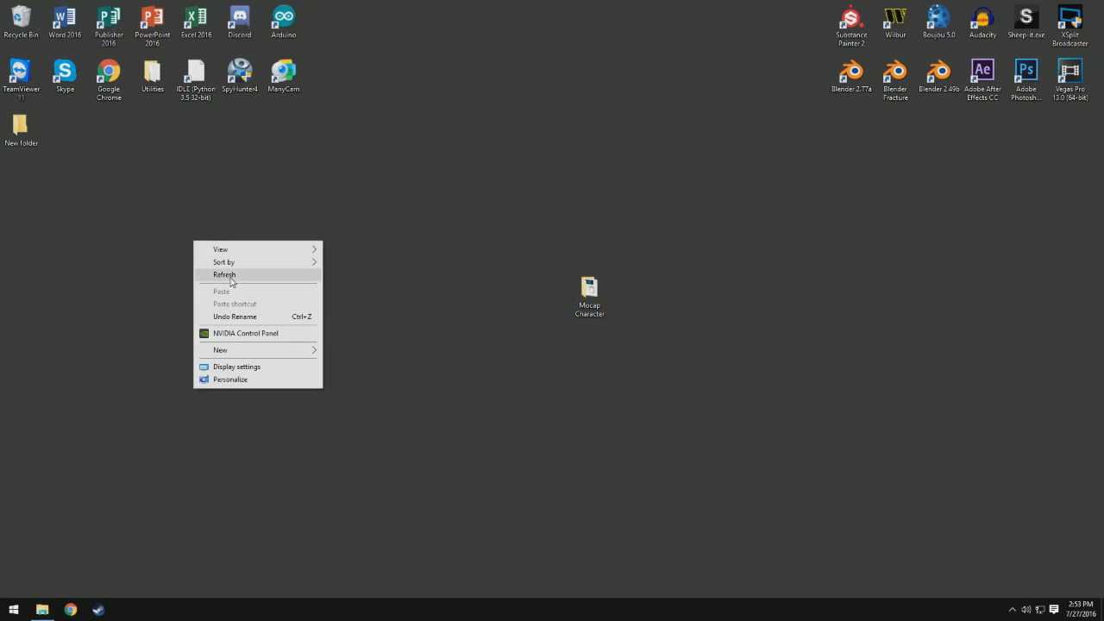
{"action": "left_click", "coordinate": [229, 275]}
{"action": "left_click_drag", "start_coordinate": [589, 291], "coordinate": [546, 291]}
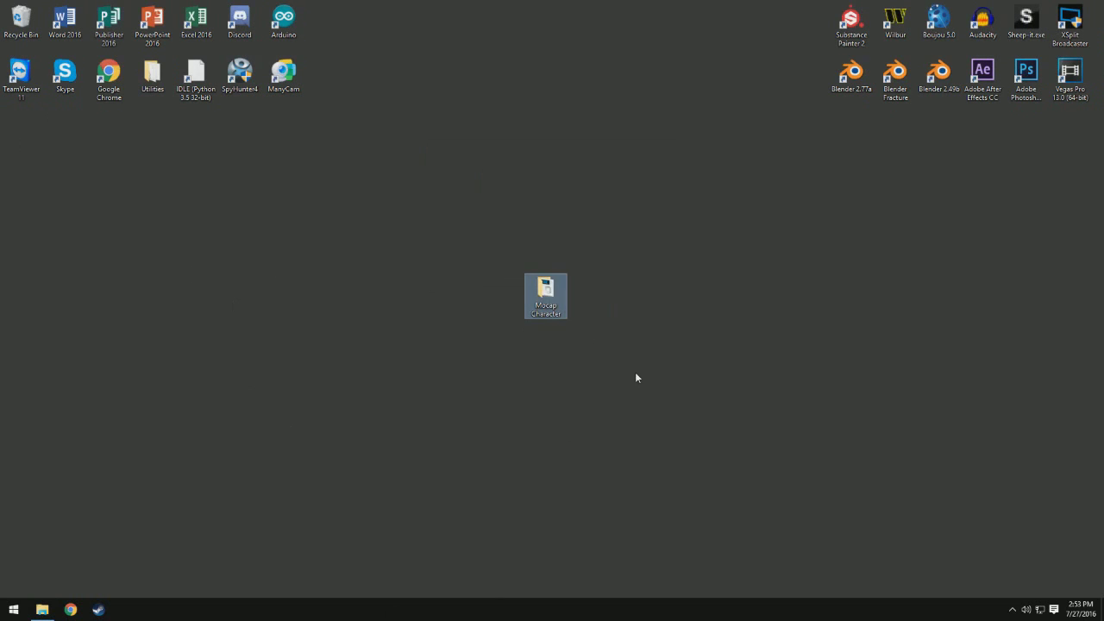
{"action": "double_click", "coordinate": [850, 76]}
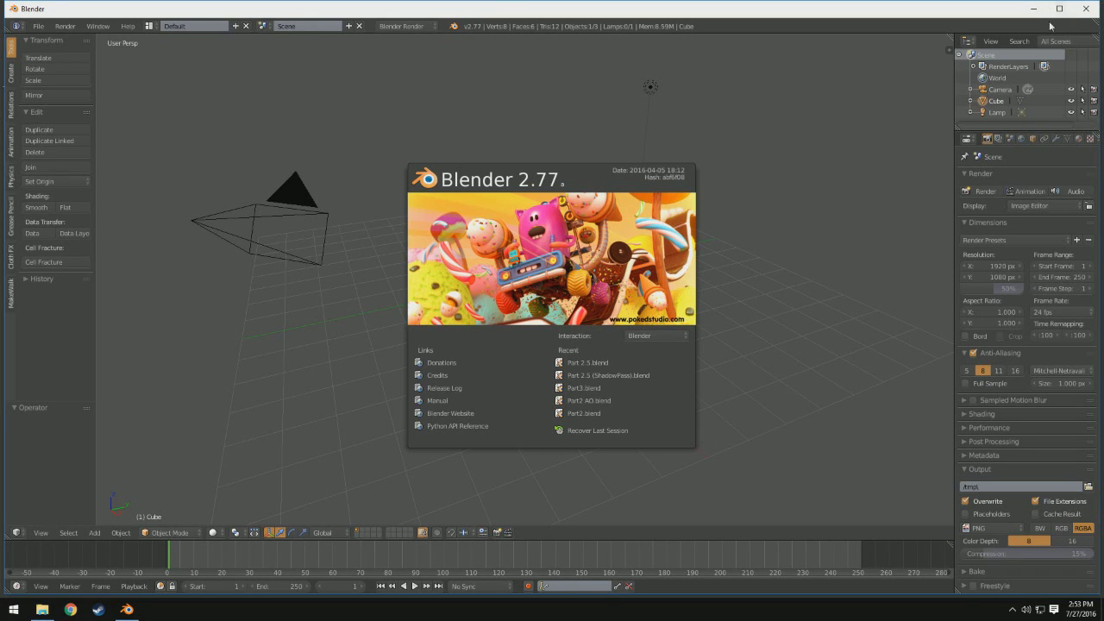
{"action": "left_click", "coordinate": [1059, 9]}
Delete the default camera, lamp and cube from the scene.
{"action": "left_click_drag", "start_coordinate": [690, 100], "coordinate": [526, 471], "text": "ctrl"}
{"action": "key", "text": "x"}
{"action": "left_click", "coordinate": [777, 233]}
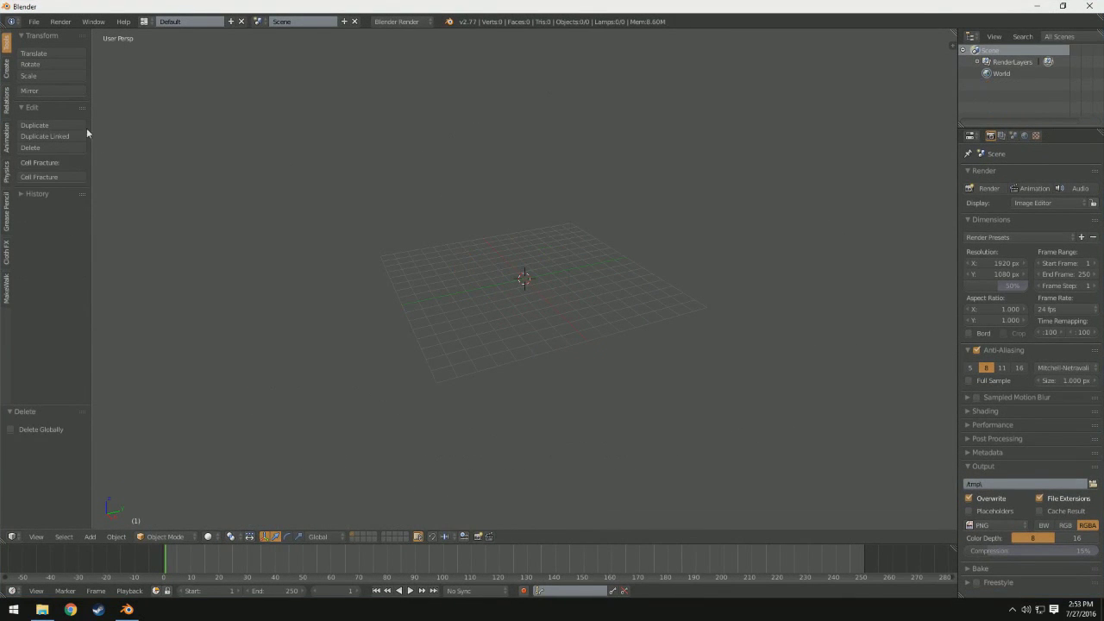
Import Person.dae from the desktop Mocap Character folder as a Collada file.
{"action": "left_click", "coordinate": [34, 21]}
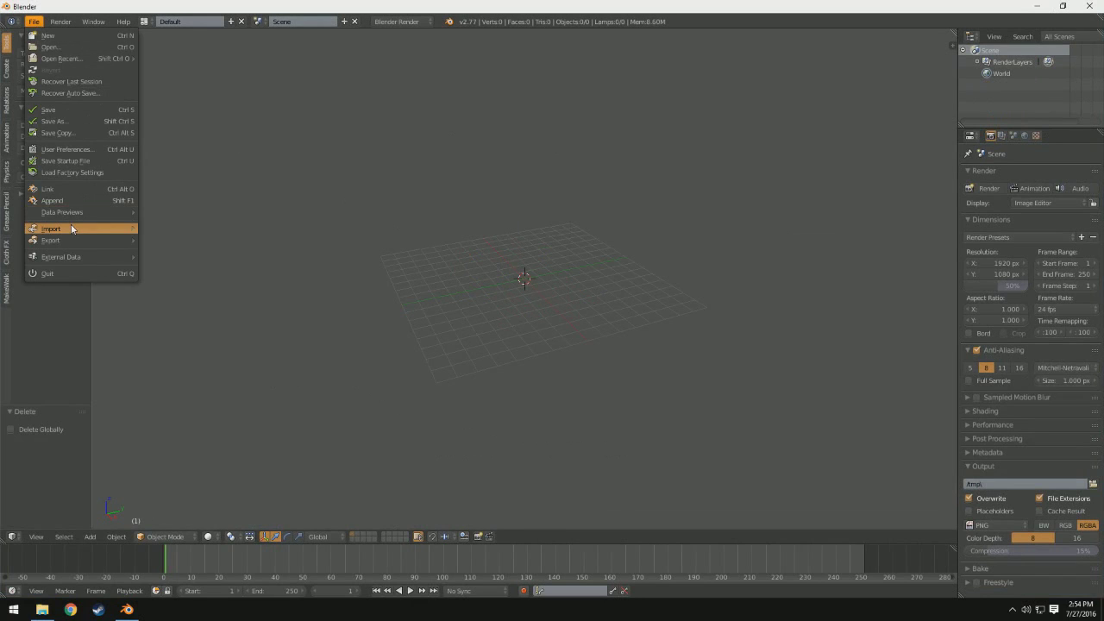
{"action": "mouse_move", "coordinate": [134, 230]}
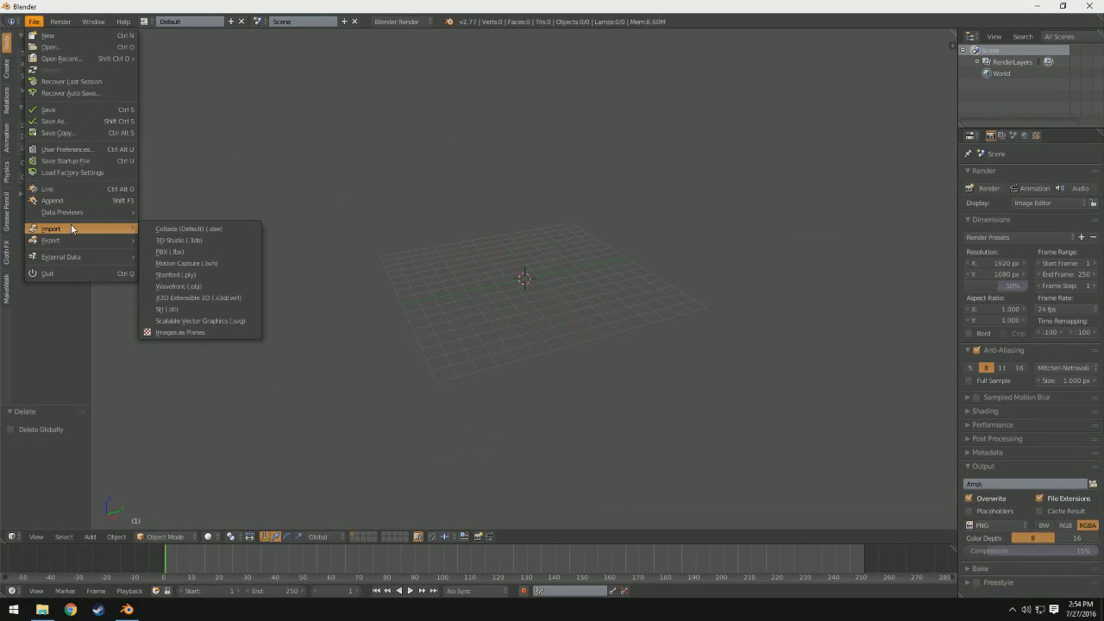
{"action": "left_click", "coordinate": [178, 230]}
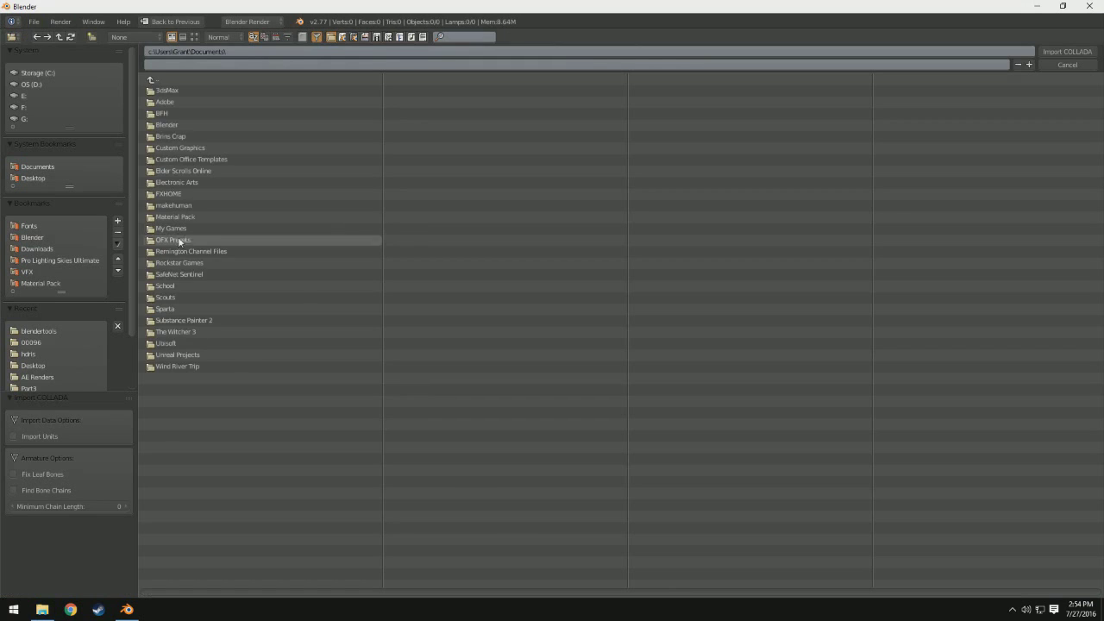
{"action": "left_click", "coordinate": [32, 178]}
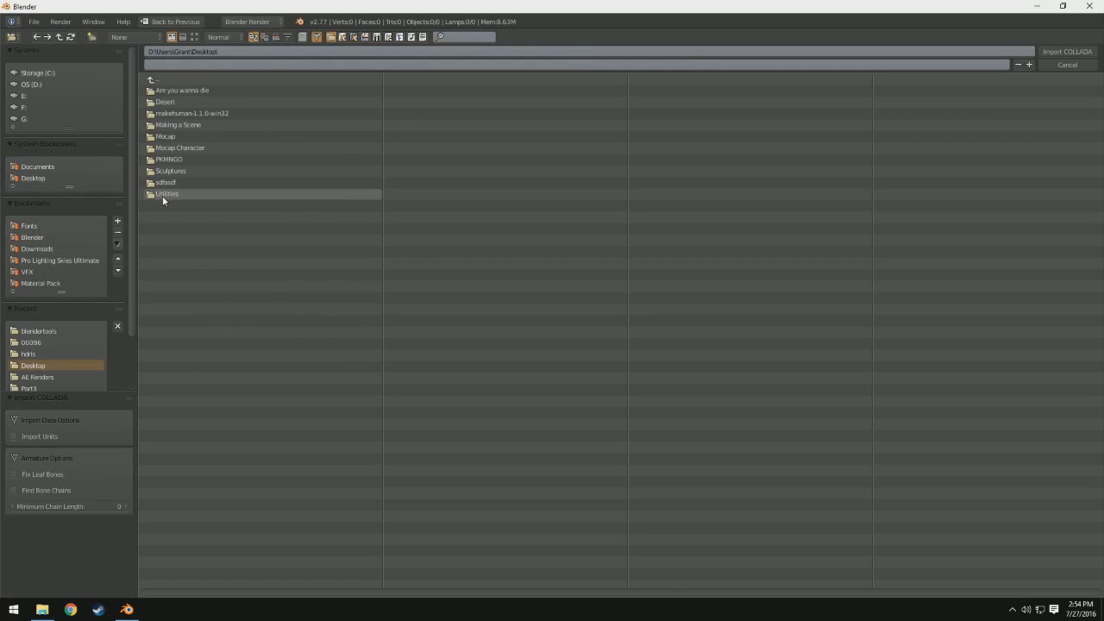
{"action": "left_click", "coordinate": [171, 147]}
{"action": "left_click", "coordinate": [172, 104]}
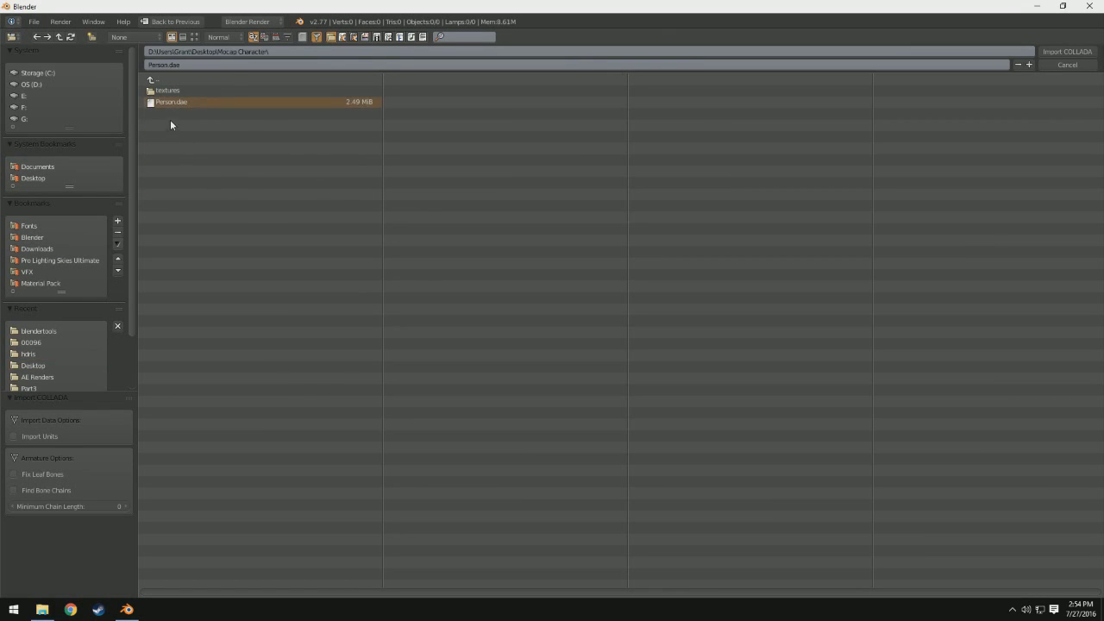
{"action": "left_click", "coordinate": [1068, 52]}
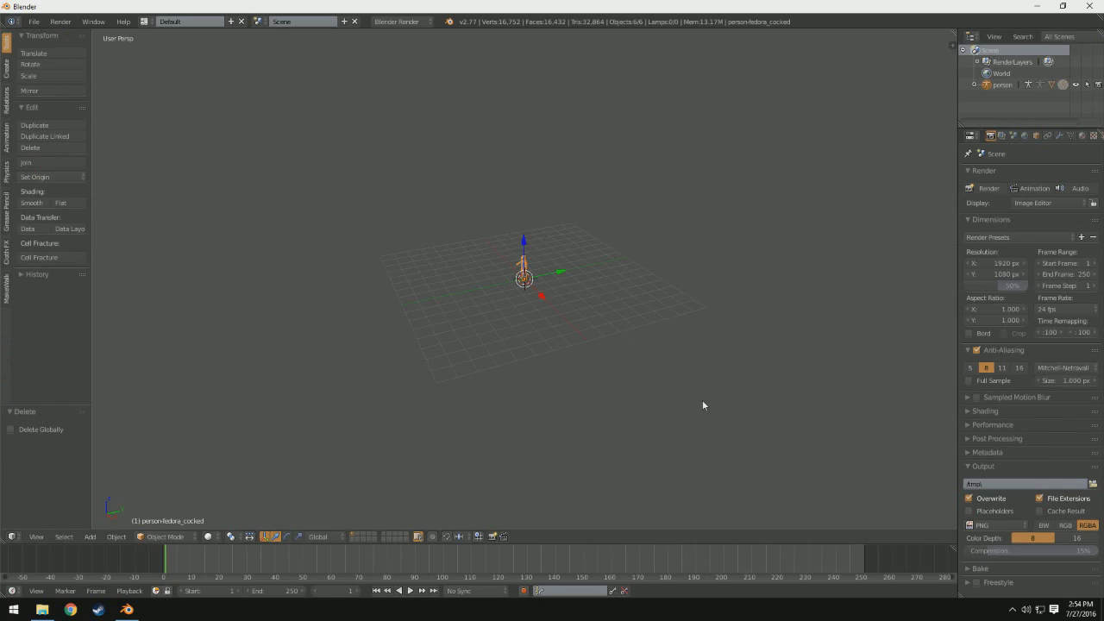
Scale the imported character up about 3.294 times and view it from the front.
{"action": "key", "text": "s"}
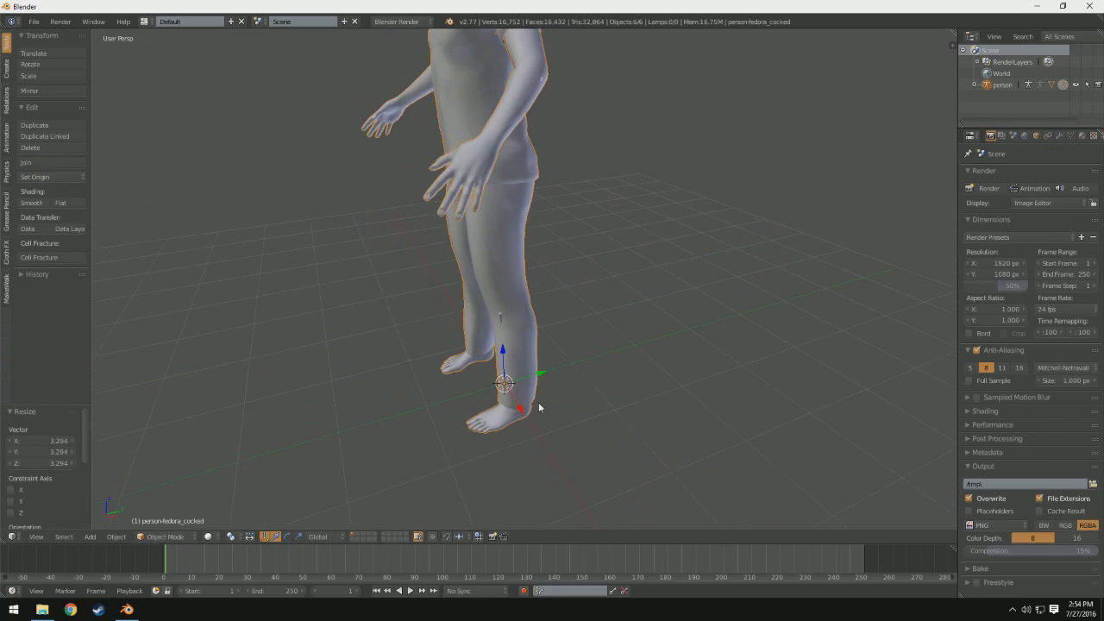
{"action": "left_click", "coordinate": [582, 403]}
{"action": "scroll", "coordinate": [581, 403], "scroll_direction": "down", "scroll_amount": 3}
{"action": "middle_click_drag", "start_coordinate": [581, 403], "coordinate": [547, 371]}
{"action": "scroll", "coordinate": [547, 371], "scroll_direction": "up", "scroll_amount": 4}
{"action": "scroll", "coordinate": [445, 304], "scroll_direction": "down", "scroll_amount": 4}
Select the suit mesh and person armature, then inspect the bones in wireframe view.
{"action": "right_click", "coordinate": [518, 496]}
{"action": "right_click", "coordinate": [531, 448]}
{"action": "middle_click_drag", "start_coordinate": [530, 448], "coordinate": [566, 371]}
{"action": "scroll", "coordinate": [585, 416], "scroll_direction": "up", "scroll_amount": 3}
{"action": "scroll", "coordinate": [719, 275], "scroll_direction": "down", "scroll_amount": 6}
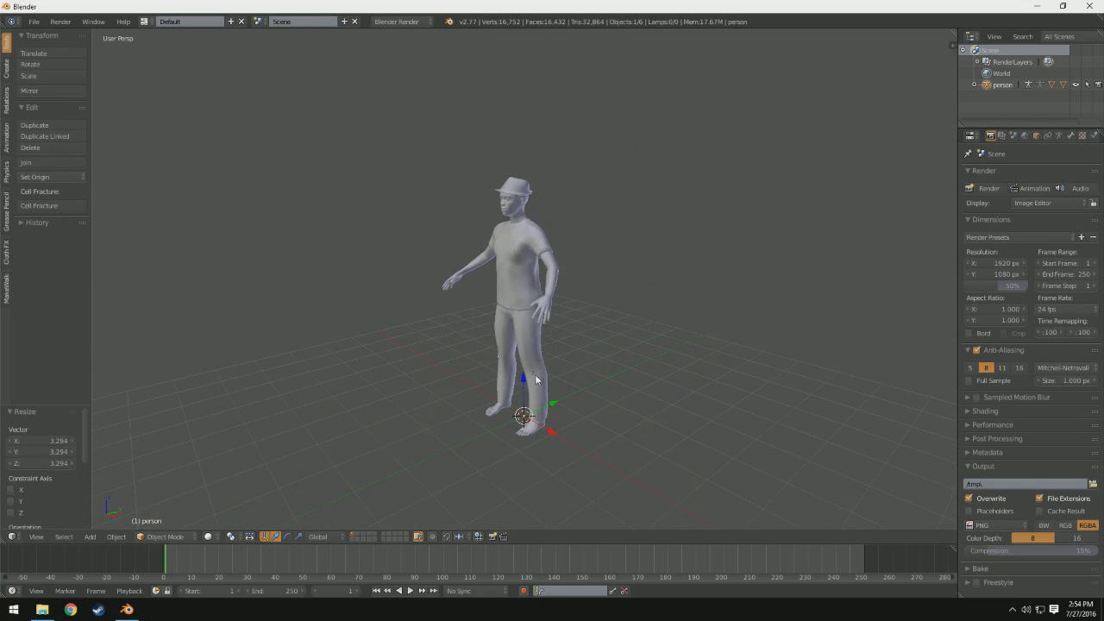
{"action": "mouse_move", "coordinate": [534, 378]}
{"action": "middle_mouse_down"}
{"action": "mouse_move", "coordinate": [580, 349]}
{"action": "mouse_move", "coordinate": [568, 367]}
{"action": "mouse_move", "coordinate": [537, 267]}
{"action": "middle_mouse_up"}
{"action": "scroll", "coordinate": [567, 368], "scroll_direction": "up", "scroll_amount": 5}
{"action": "key", "text": "z"}
{"action": "key", "text": "z"}
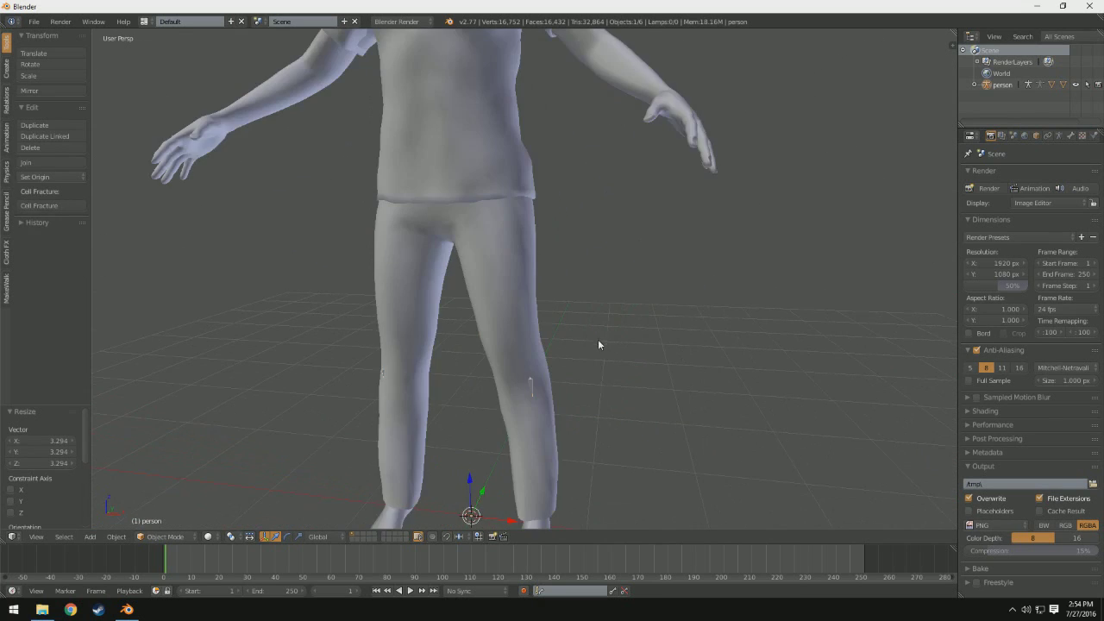
{"action": "middle_click_drag", "start_coordinate": [597, 340], "coordinate": [520, 402]}
{"action": "scroll", "coordinate": [520, 403], "scroll_direction": "down", "scroll_amount": 4}
Turn on X-Ray and Stick display for the person armature.
{"action": "left_click", "coordinate": [1060, 137]}
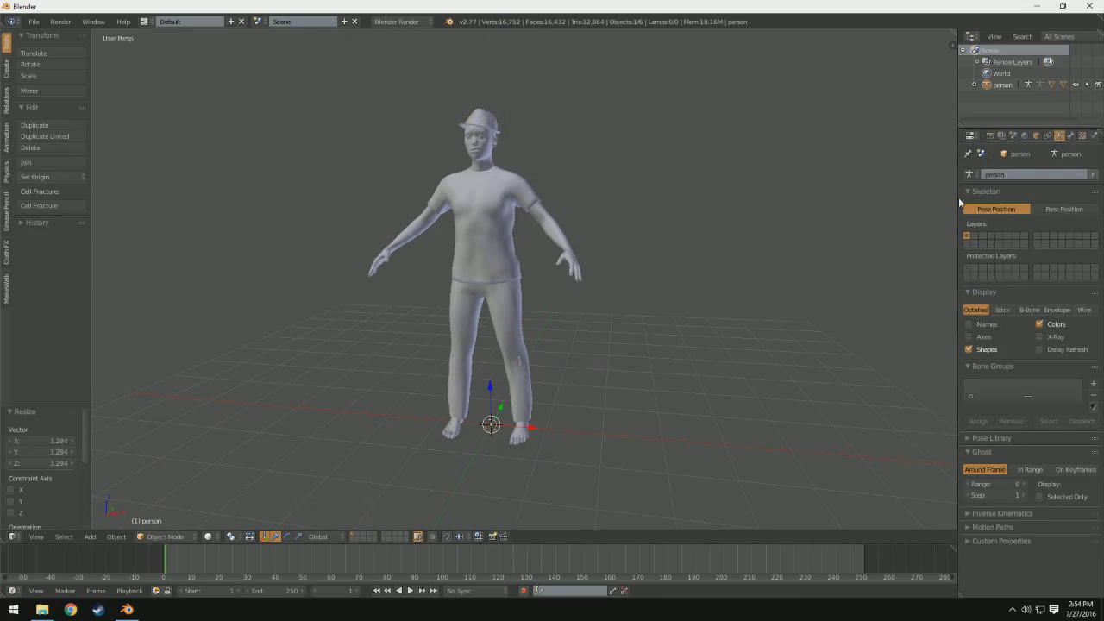
{"action": "left_click_drag", "start_coordinate": [959, 196], "coordinate": [905, 218]}
{"action": "left_click", "coordinate": [1010, 336]}
{"action": "middle_click_drag", "start_coordinate": [561, 355], "coordinate": [705, 352]}
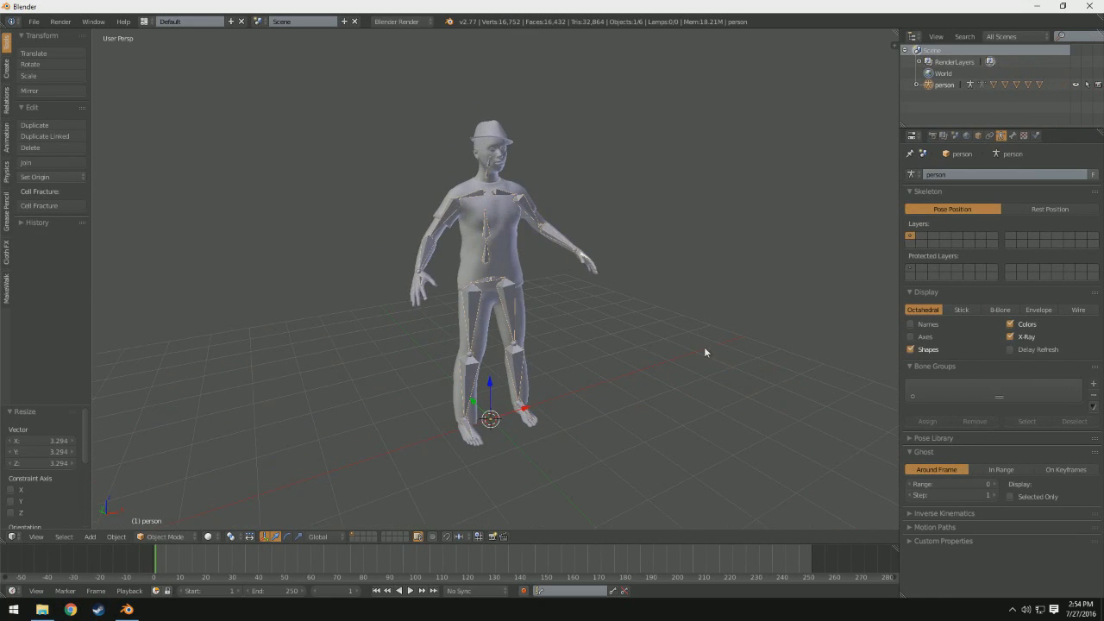
{"action": "left_click", "coordinate": [962, 309]}
{"action": "middle_click_drag", "start_coordinate": [495, 207], "coordinate": [552, 298]}
Enter Pose Mode and test-rotate the RightShoulder bone.
{"action": "left_click", "coordinate": [164, 536]}
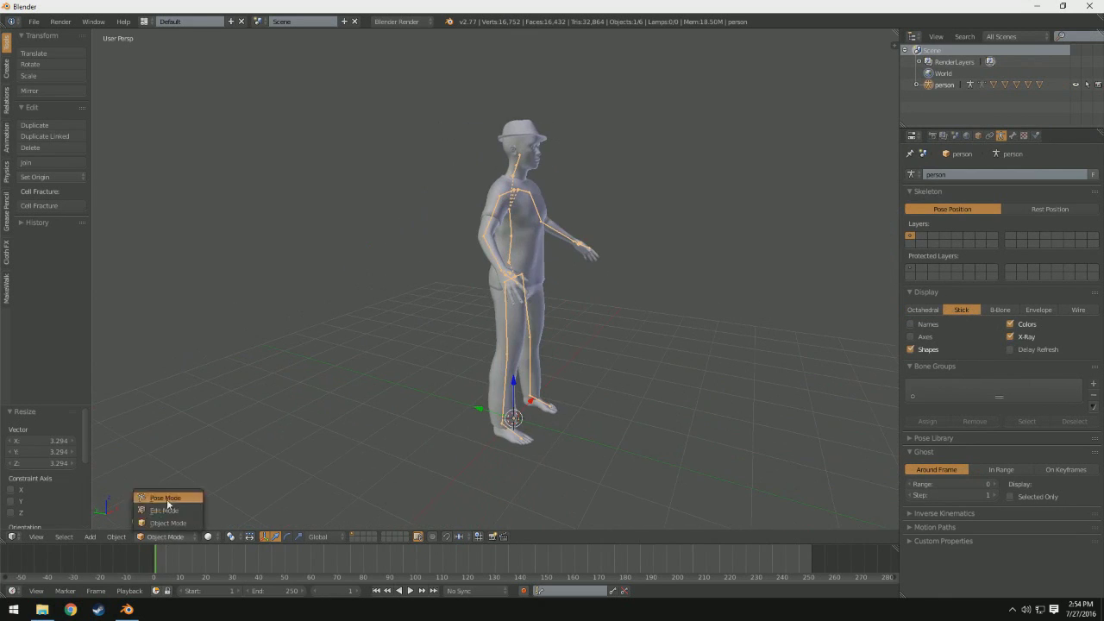
{"action": "left_click", "coordinate": [165, 497]}
{"action": "middle_click_drag", "start_coordinate": [432, 388], "coordinate": [343, 372]}
{"action": "right_click", "coordinate": [457, 188]}
{"action": "key", "text": "r"}
{"action": "left_click", "coordinate": [614, 236]}
{"action": "key", "text": "r"}
{"action": "left_click", "coordinate": [335, 194]}
Test-rotate the RightForeArm and RightFingerBase bones, then undo the arm rotations.
{"action": "right_click", "coordinate": [380, 187]}
{"action": "key", "text": "r"}
{"action": "left_click", "coordinate": [471, 241]}
{"action": "right_click", "coordinate": [338, 142]}
{"action": "key", "text": "r"}
{"action": "left_click", "coordinate": [401, 213]}
{"action": "middle_click_drag", "start_coordinate": [402, 214], "coordinate": [552, 237]}
{"action": "key", "text": "ctrl+z"}
{"action": "key", "text": "ctrl+z"}
{"action": "key", "text": "ctrl+z"}
{"action": "key", "text": "ctrl+z"}
{"action": "key", "text": "ctrl+z"}
{"action": "key", "text": "ctrl+z"}
{"action": "key", "text": "ctrl+z"}
{"action": "key", "text": "ctrl+z"}
{"action": "key", "text": "ctrl+z"}
{"action": "key", "text": "ctrl+z"}
{"action": "key", "text": "ctrl+z"}
{"action": "key", "text": "ctrl+z"}
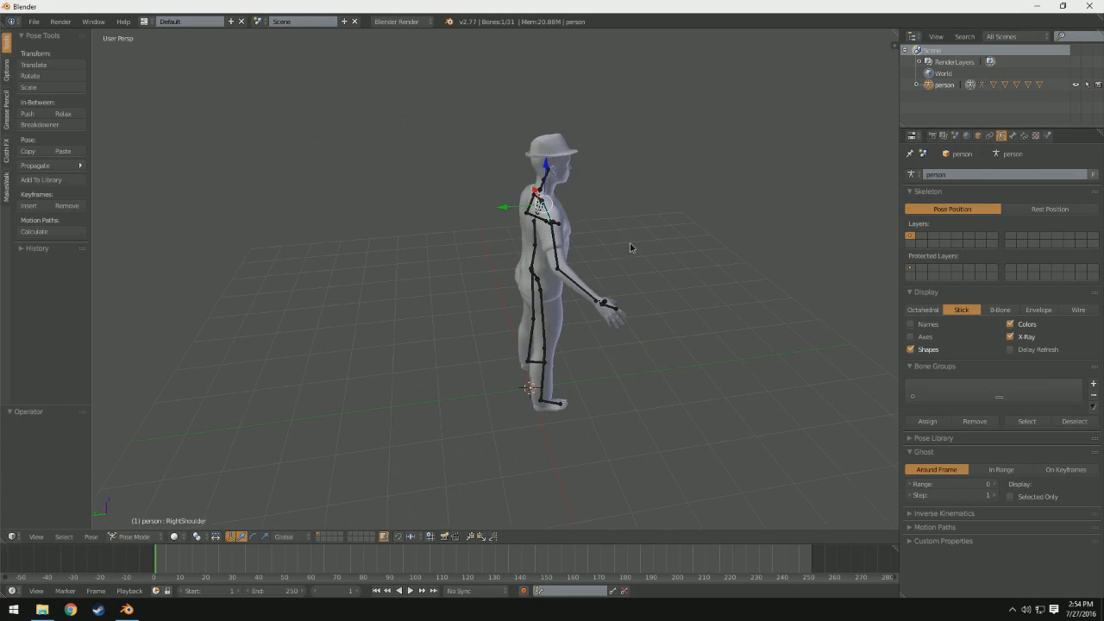
Try bending the body at the LowerBack bone, then cancel the bend.
{"action": "middle_click_drag", "start_coordinate": [627, 247], "coordinate": [428, 237]}
{"action": "scroll", "coordinate": [428, 237], "scroll_direction": "up", "scroll_amount": 3}
{"action": "scroll", "coordinate": [440, 293], "scroll_direction": "down", "scroll_amount": 1}
{"action": "right_click", "coordinate": [440, 293]}
{"action": "middle_click_drag", "start_coordinate": [440, 293], "coordinate": [518, 289]}
{"action": "key", "text": "r"}
{"action": "right_click", "coordinate": [444, 144]}
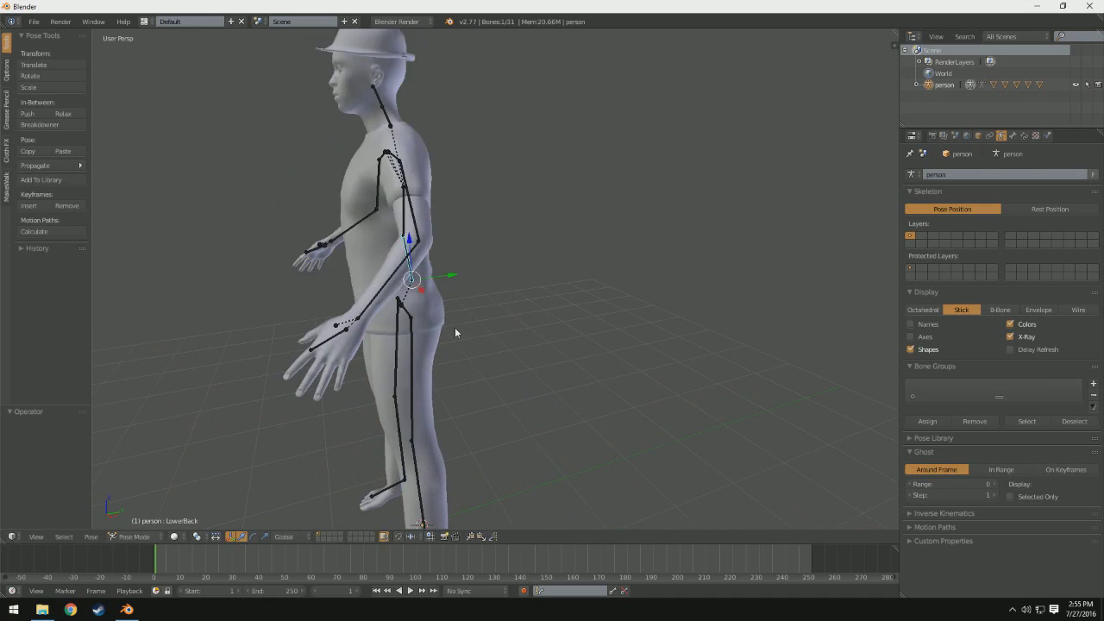
Return to Object Mode and view the figure from the front.
{"action": "scroll", "coordinate": [454, 328], "scroll_direction": "down", "scroll_amount": 3}
{"action": "middle_click_drag", "start_coordinate": [454, 329], "coordinate": [407, 367]}
{"action": "scroll", "coordinate": [408, 367], "scroll_direction": "up", "scroll_amount": 2}
{"action": "left_click", "coordinate": [134, 536]}
{"action": "left_click", "coordinate": [156, 497]}
{"action": "middle_click_drag", "start_coordinate": [488, 339], "coordinate": [572, 340]}
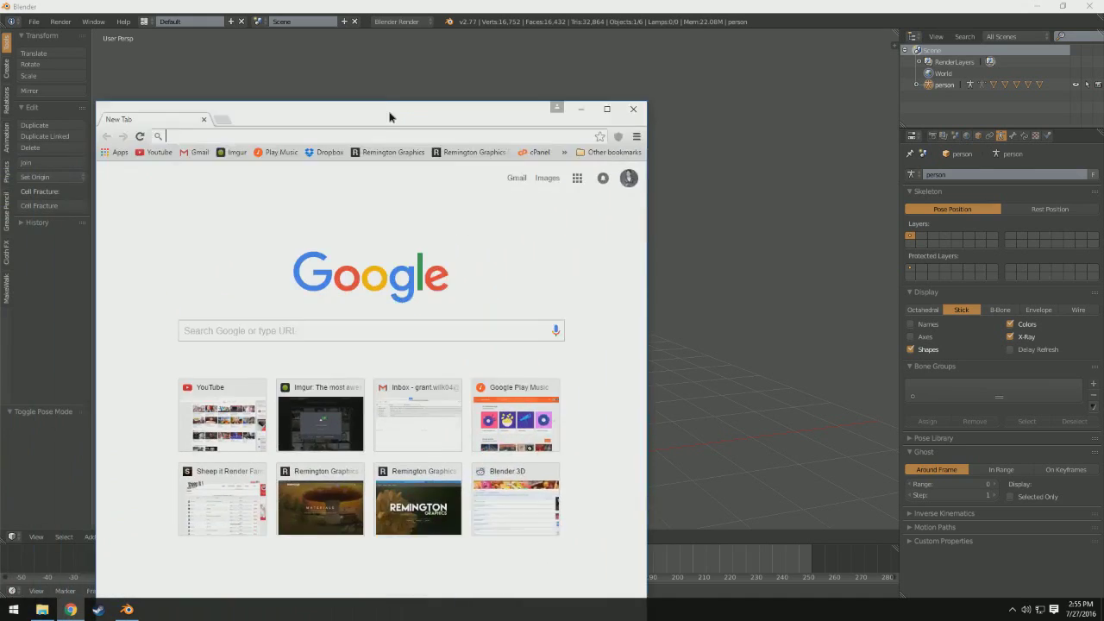
Search 'carnegie mellon motion capture bvh' and open cgspeed's BVH conversion page, scrolling to the 2010 links.
{"action": "left_click_drag", "start_coordinate": [388, 113], "coordinate": [440, 3]}
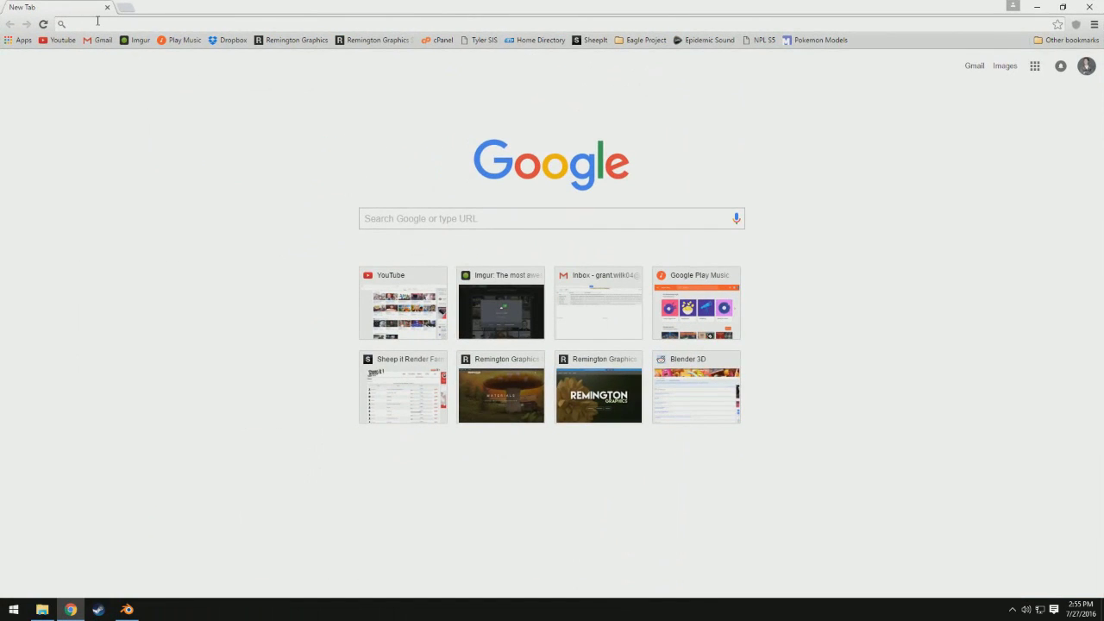
{"action": "type", "text": "carne"}
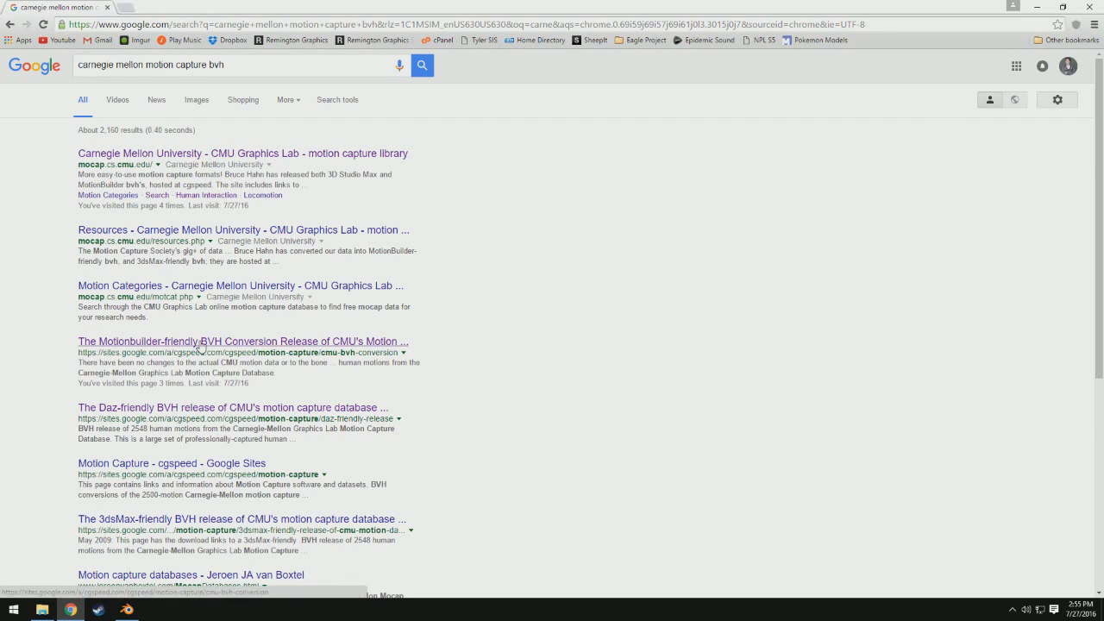
{"action": "left_click", "coordinate": [200, 345]}
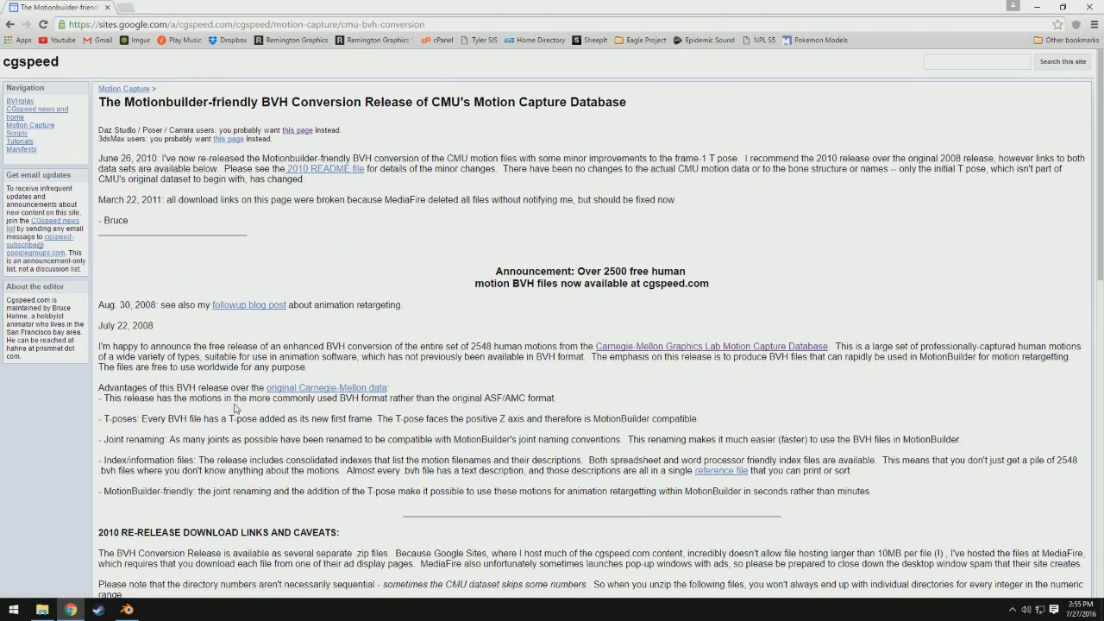
{"action": "scroll", "coordinate": [241, 419], "scroll_direction": "down", "scroll_amount": 3}
{"action": "scroll", "coordinate": [222, 373], "scroll_direction": "down", "scroll_amount": 1}
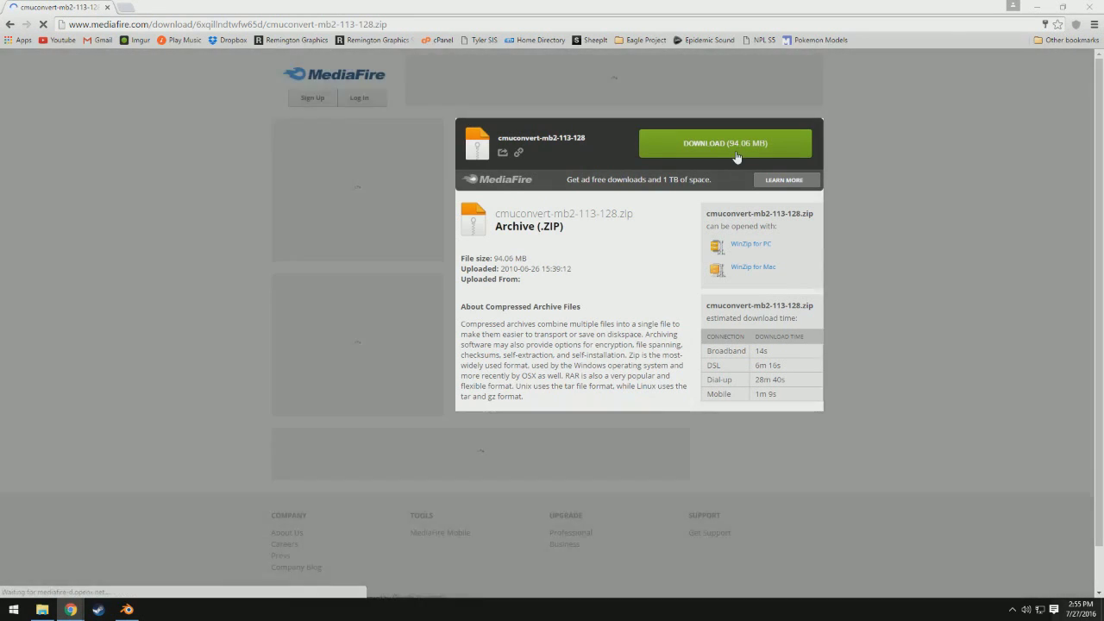
Download the 94.06 MB cmuconvert-mb2-113-128.zip from MediaFire and open it.
{"action": "left_click", "coordinate": [729, 143]}
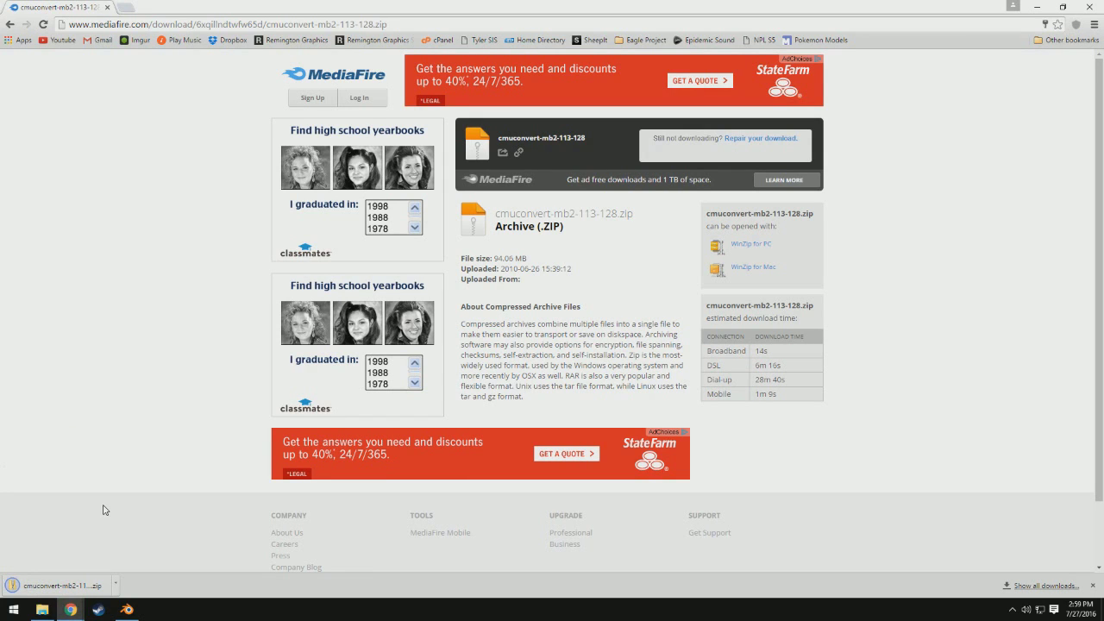
{"action": "left_click", "coordinate": [86, 590]}
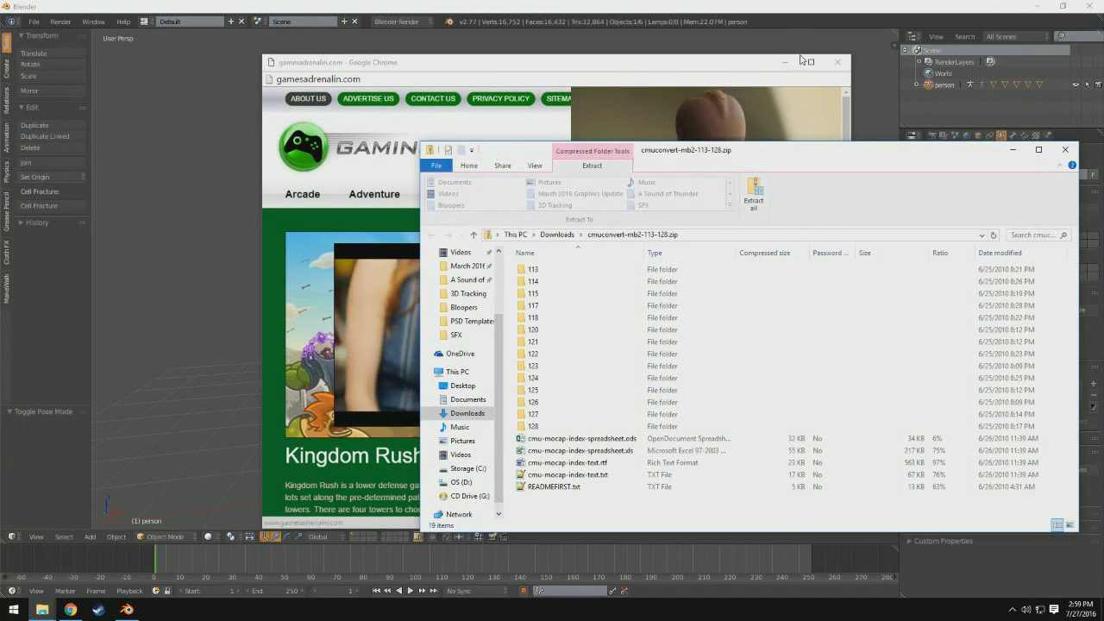
Close Chrome, minimize Blender, and select cmu-mocap-index-spreadsheet.xls in the zip listing.
{"action": "left_click", "coordinate": [825, 68]}
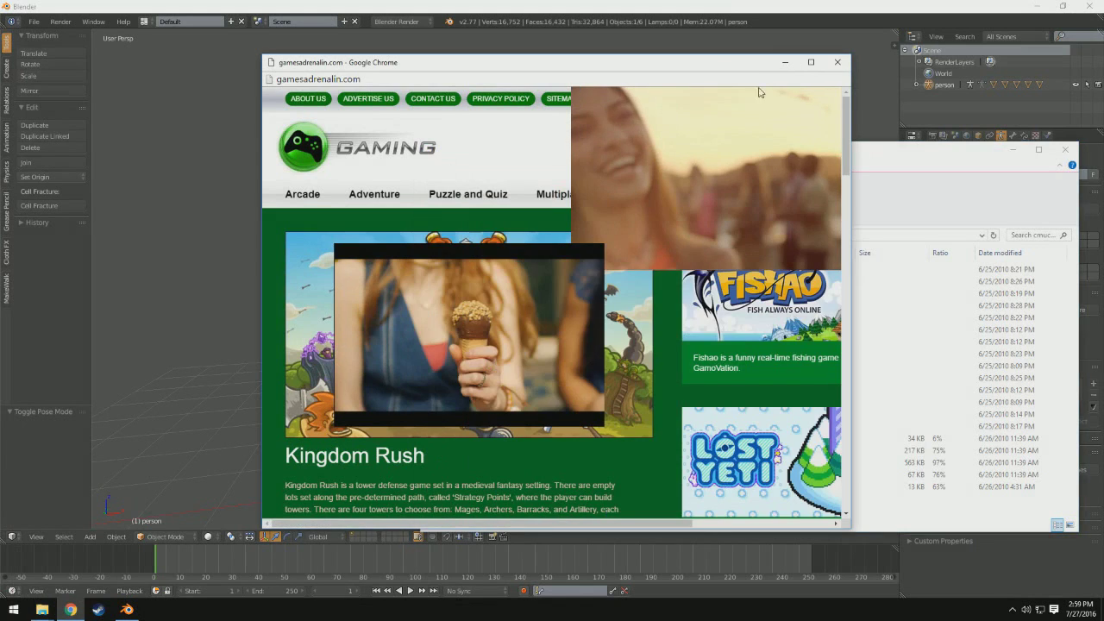
{"action": "left_click", "coordinate": [837, 62]}
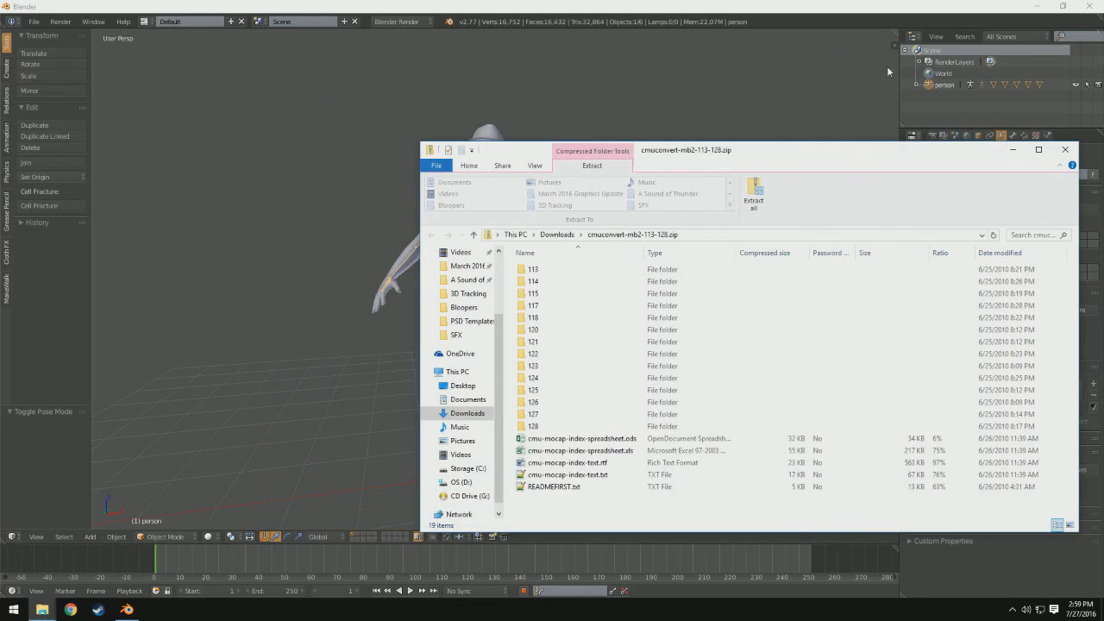
{"action": "left_click", "coordinate": [1040, 8]}
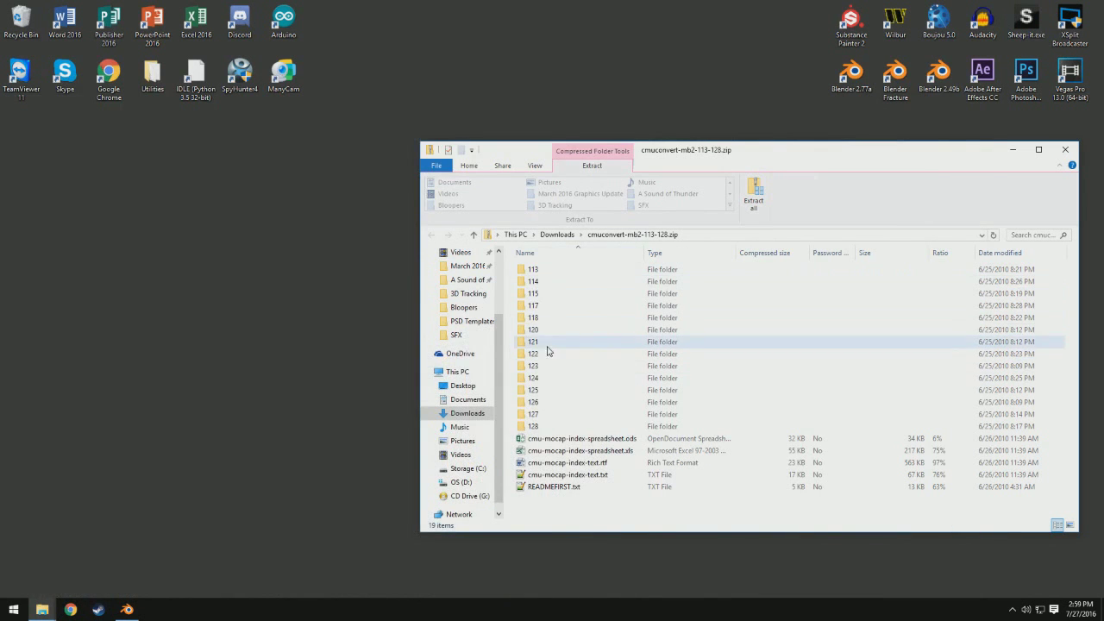
{"action": "left_click", "coordinate": [549, 427]}
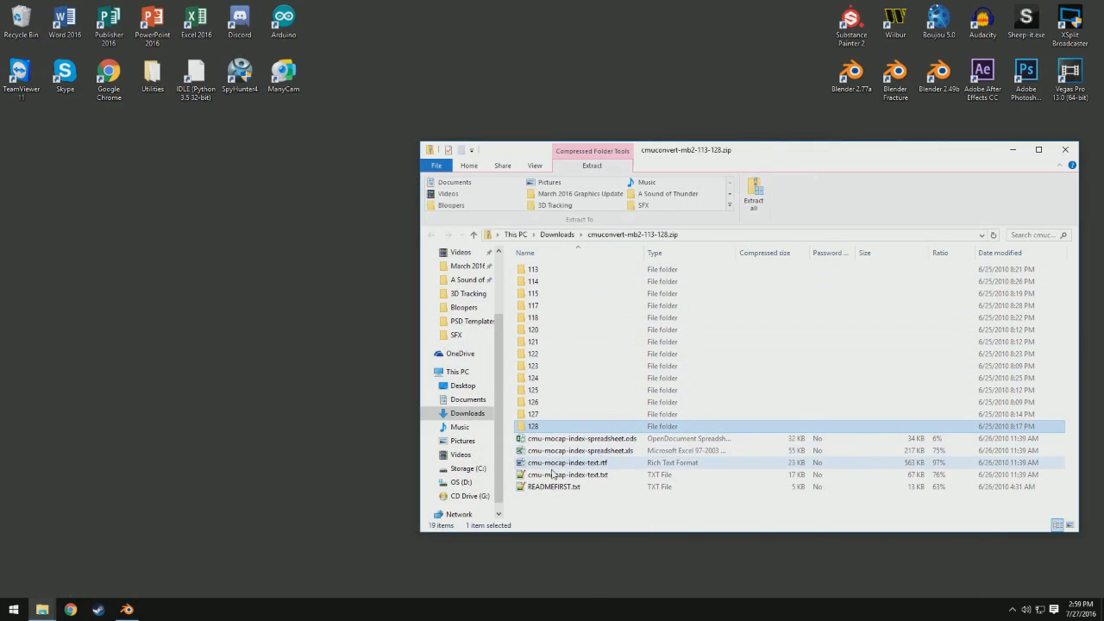
{"action": "left_click", "coordinate": [612, 452]}
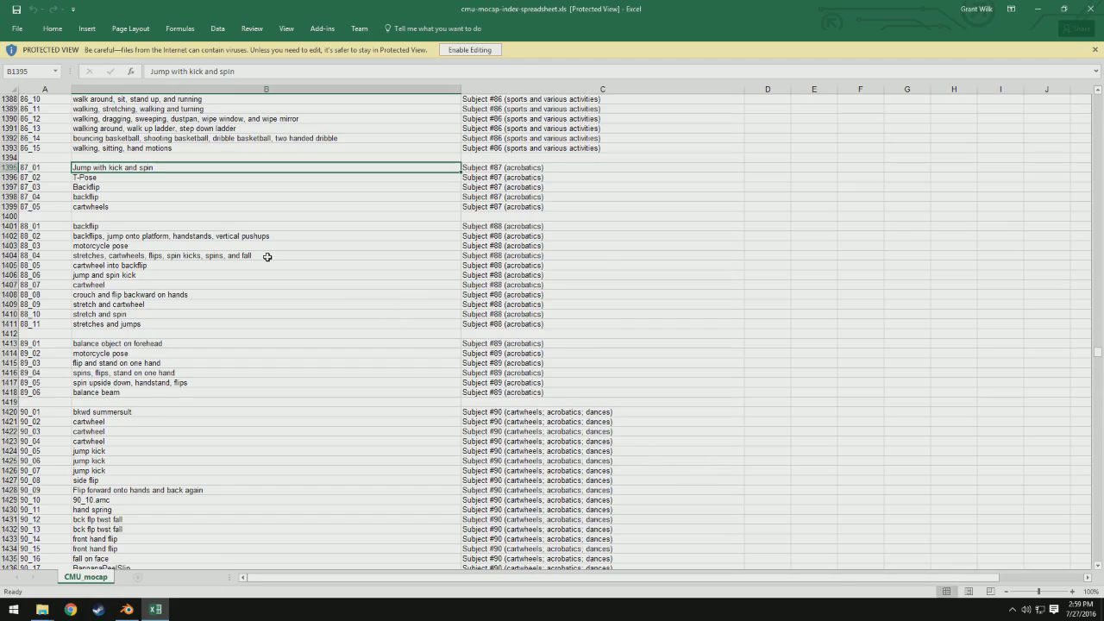
Open the CMU mocap index in Excel and scroll to subject 113's clips, marking 113_01.
{"action": "scroll", "coordinate": [267, 257], "scroll_direction": "up", "scroll_amount": 20}
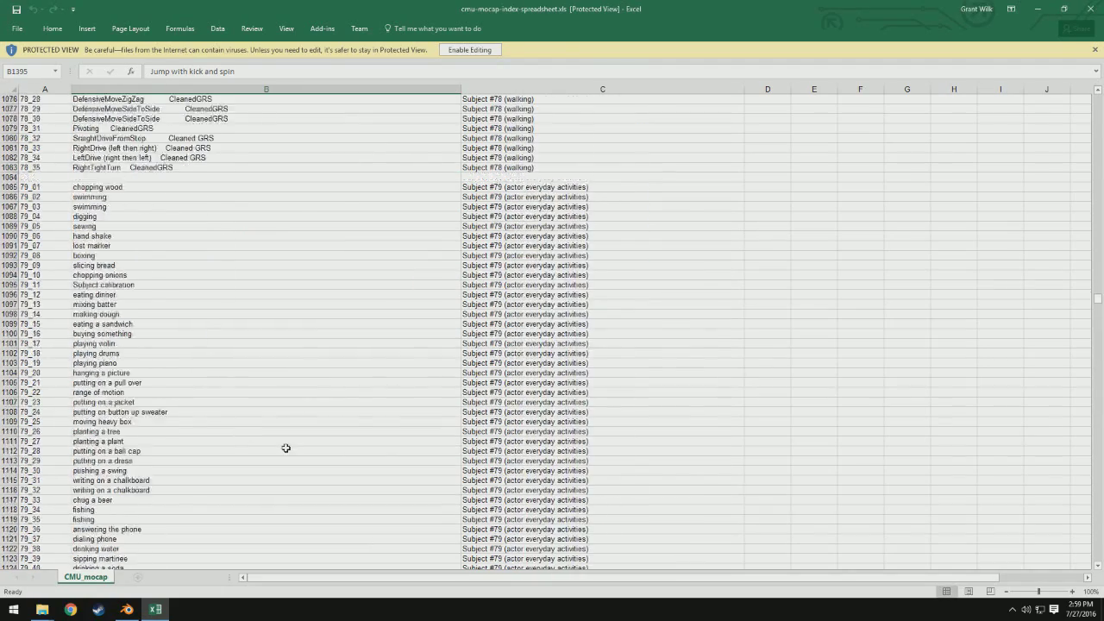
{"action": "key", "text": "alt+F4"}
{"action": "left_click", "coordinate": [533, 272]}
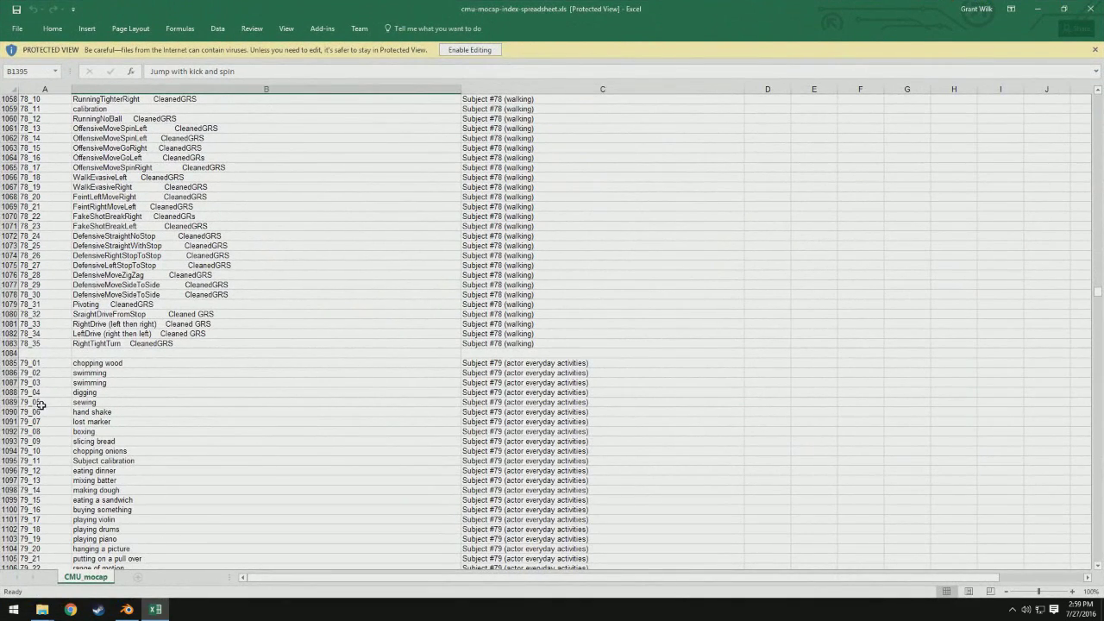
{"action": "scroll", "coordinate": [40, 402], "scroll_direction": "down", "scroll_amount": 20}
{"action": "left_click", "coordinate": [25, 366]}
{"action": "scroll", "coordinate": [25, 365], "scroll_direction": "down", "scroll_amount": 20}
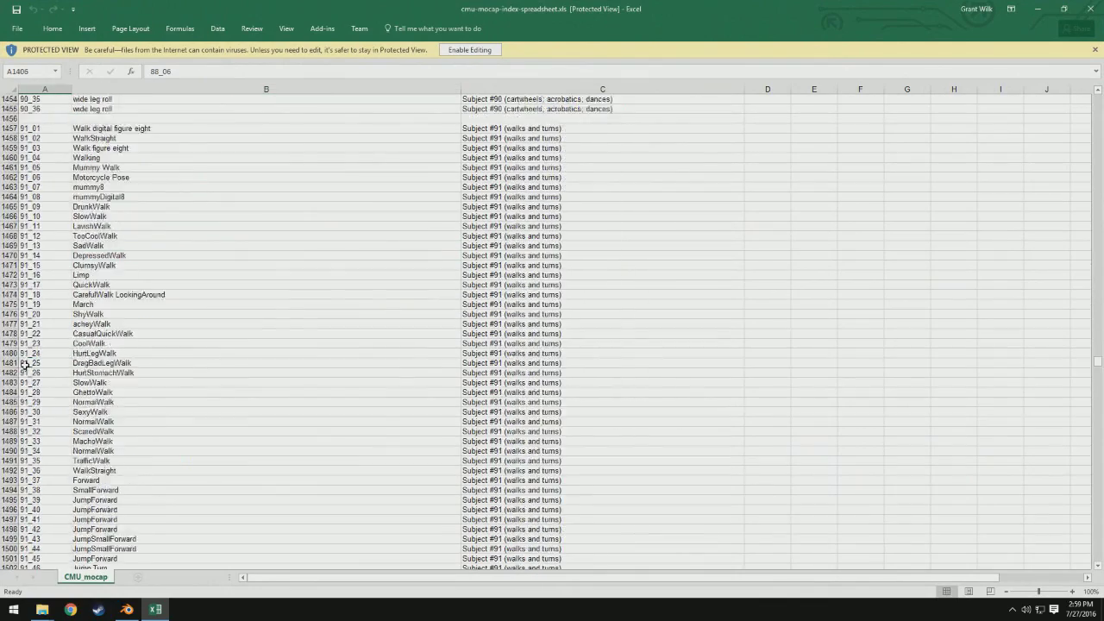
{"action": "scroll", "coordinate": [26, 366], "scroll_direction": "down", "scroll_amount": 20}
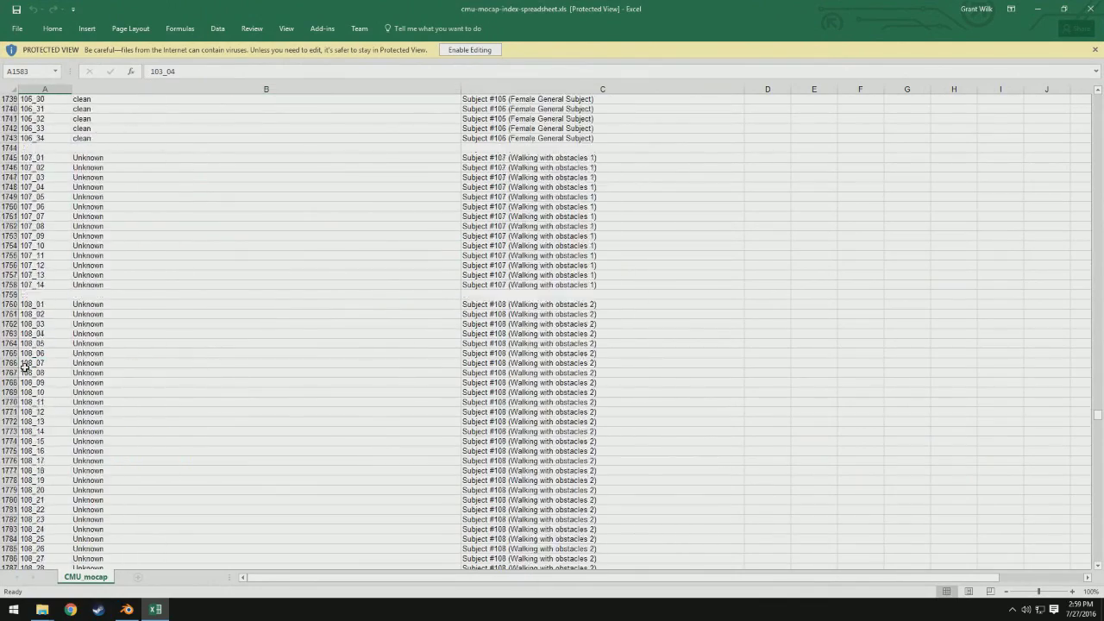
{"action": "scroll", "coordinate": [26, 365], "scroll_direction": "down", "scroll_amount": 20}
{"action": "left_click", "coordinate": [41, 148]}
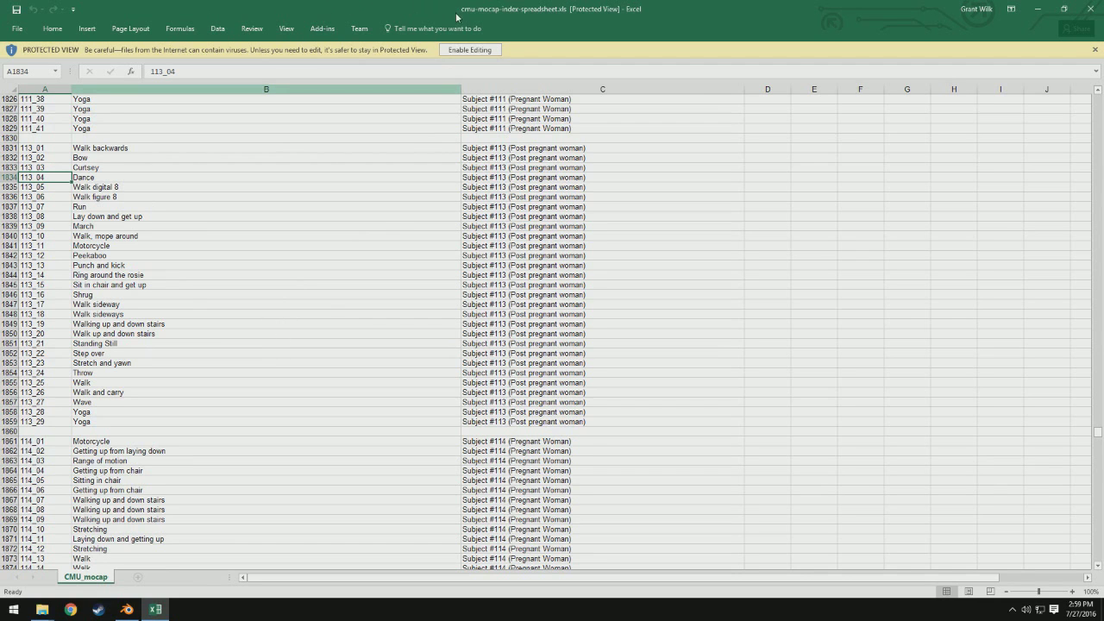
Close Excel, copy folder 113 from the zip to the desktop, and open it to its BVH clips.
{"action": "left_click", "coordinate": [1091, 9]}
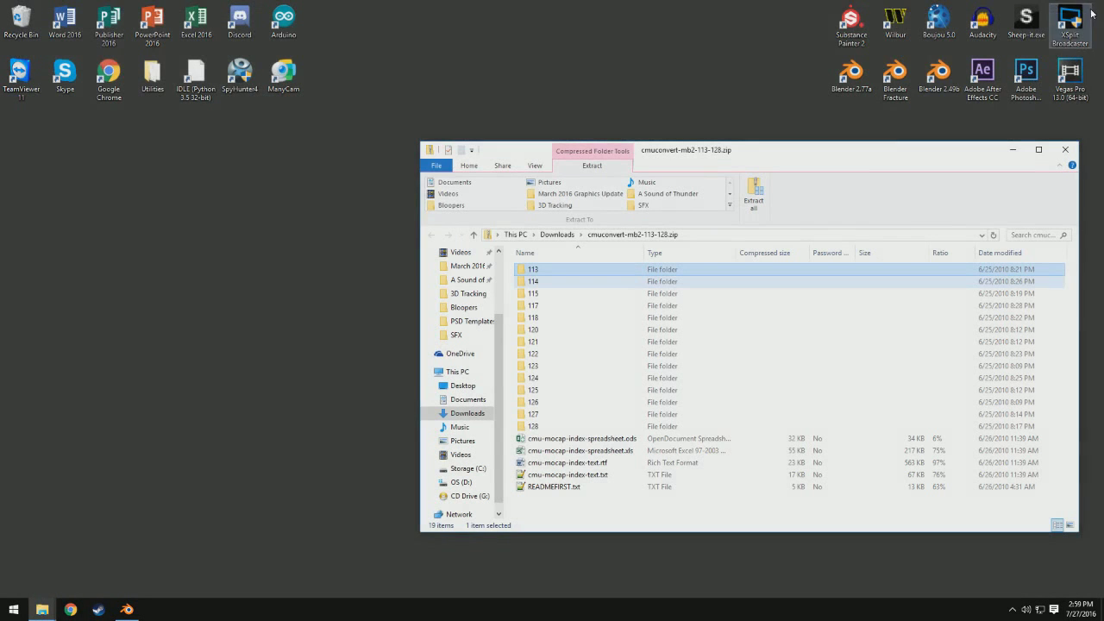
{"action": "left_click_drag", "start_coordinate": [542, 269], "coordinate": [289, 313]}
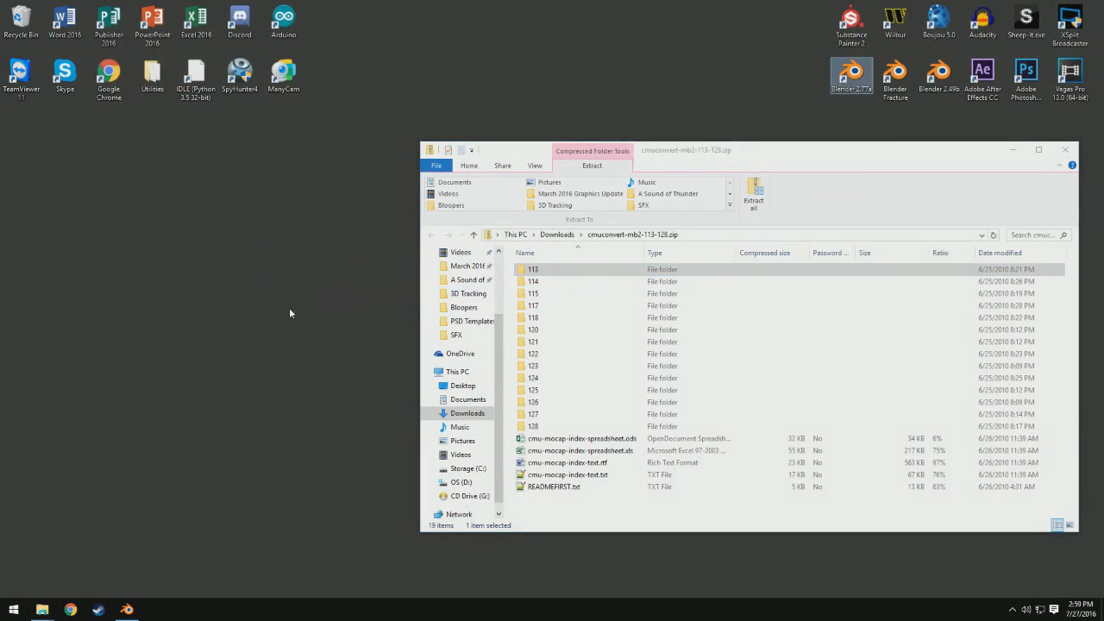
{"action": "left_click", "coordinate": [1065, 149]}
{"action": "double_click", "coordinate": [284, 237]}
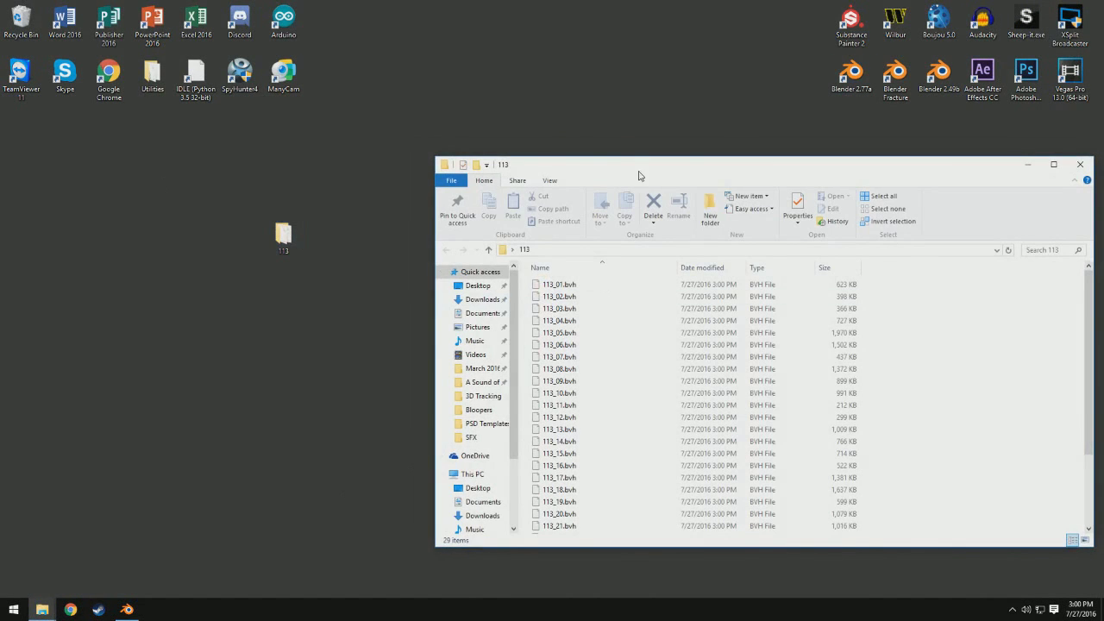
{"action": "left_click_drag", "start_coordinate": [639, 176], "coordinate": [288, 110]}
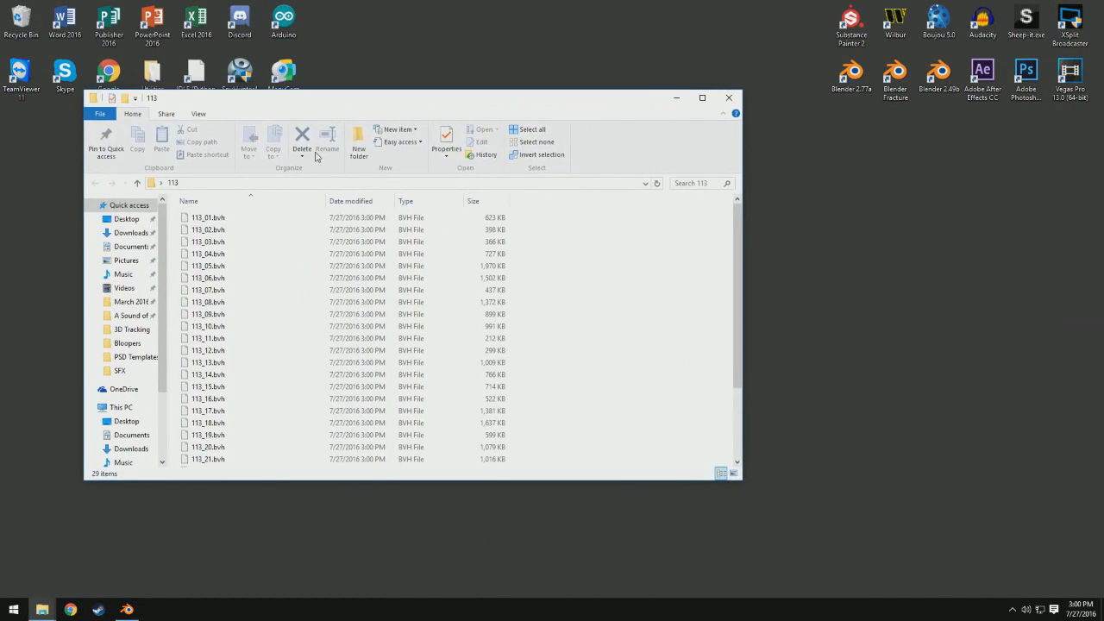
{"action": "left_click", "coordinate": [213, 256]}
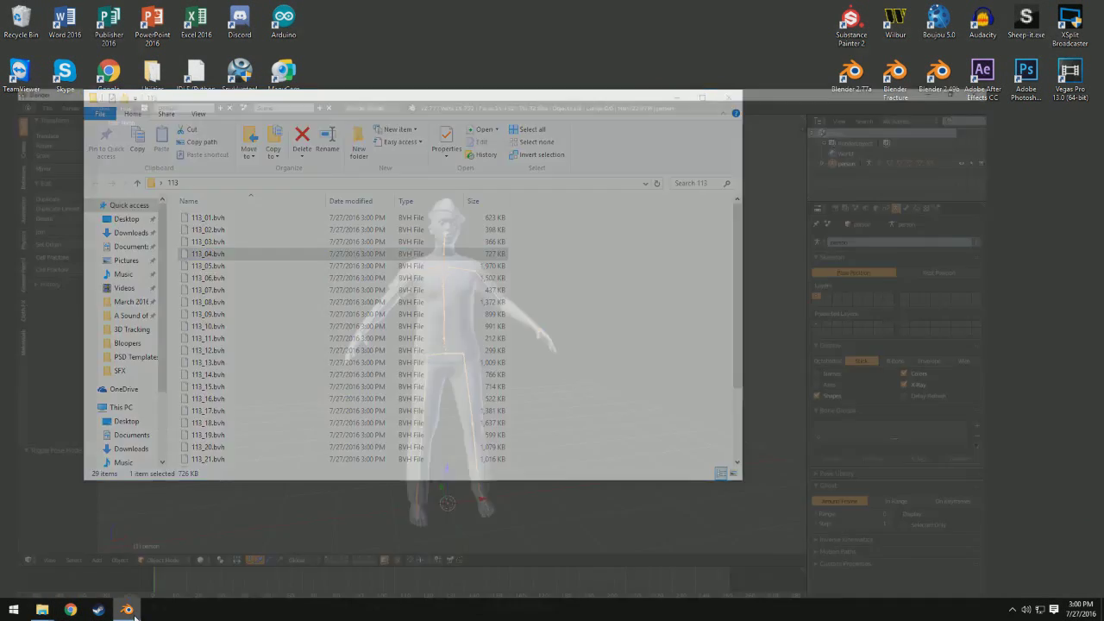
In Blender, run MakeWalk's Load And Retarget and browse to the desktop 113 folder.
{"action": "left_click", "coordinate": [134, 616]}
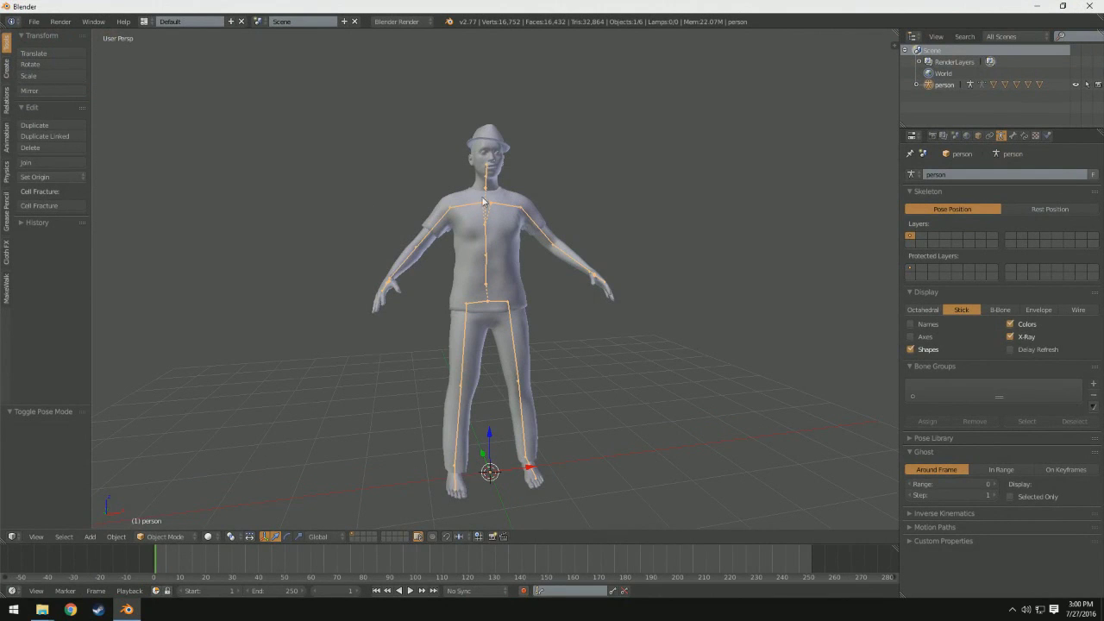
{"action": "left_click", "coordinate": [7, 289]}
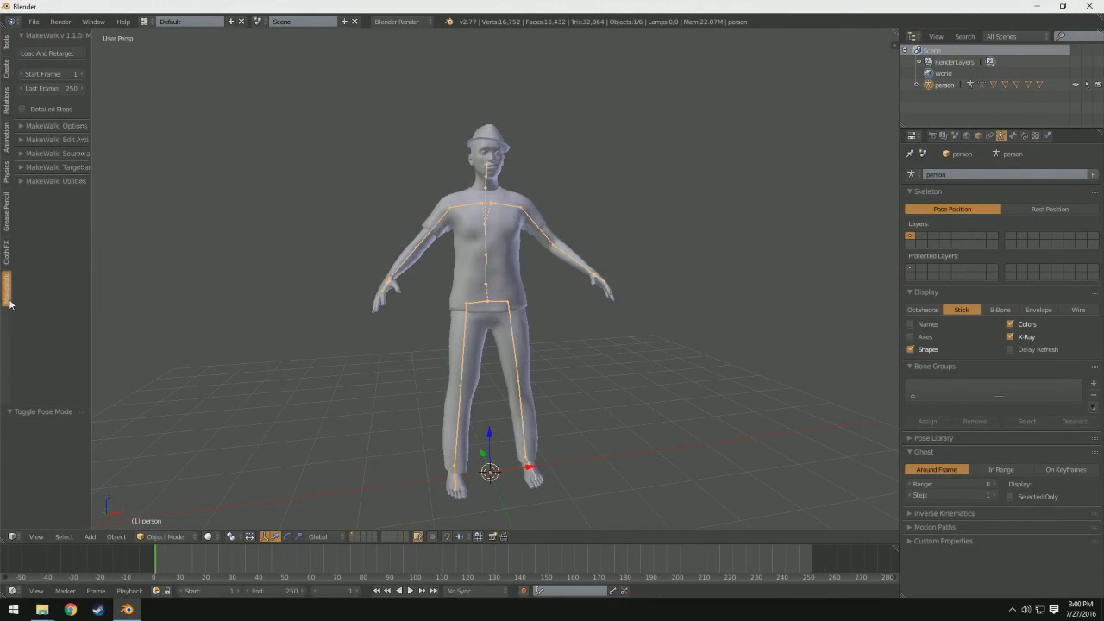
{"action": "left_click", "coordinate": [54, 54]}
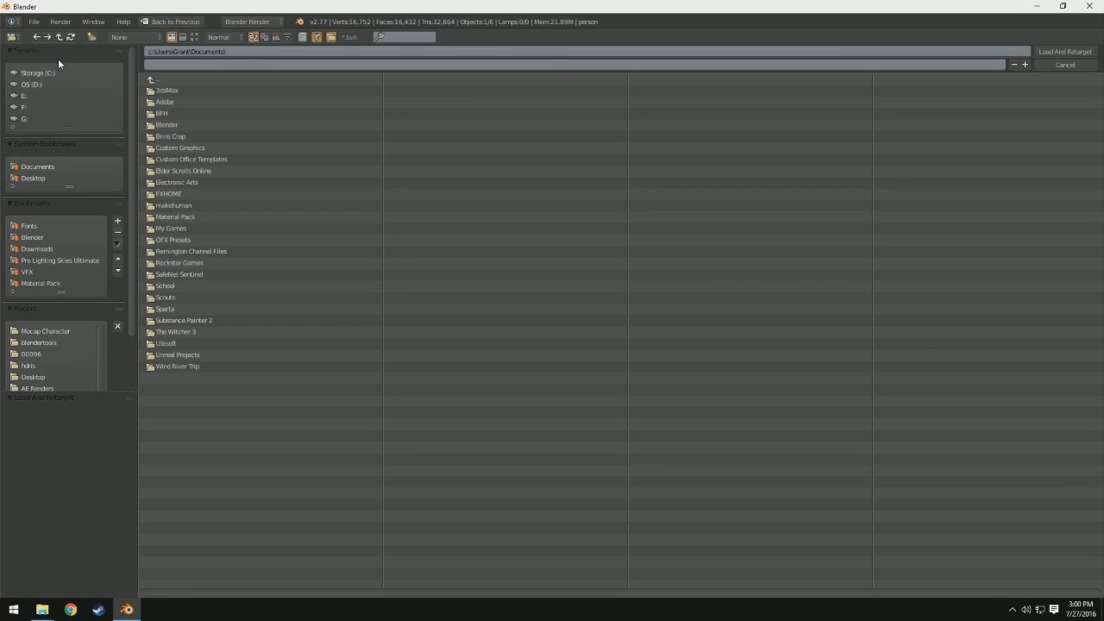
{"action": "left_click", "coordinate": [36, 180]}
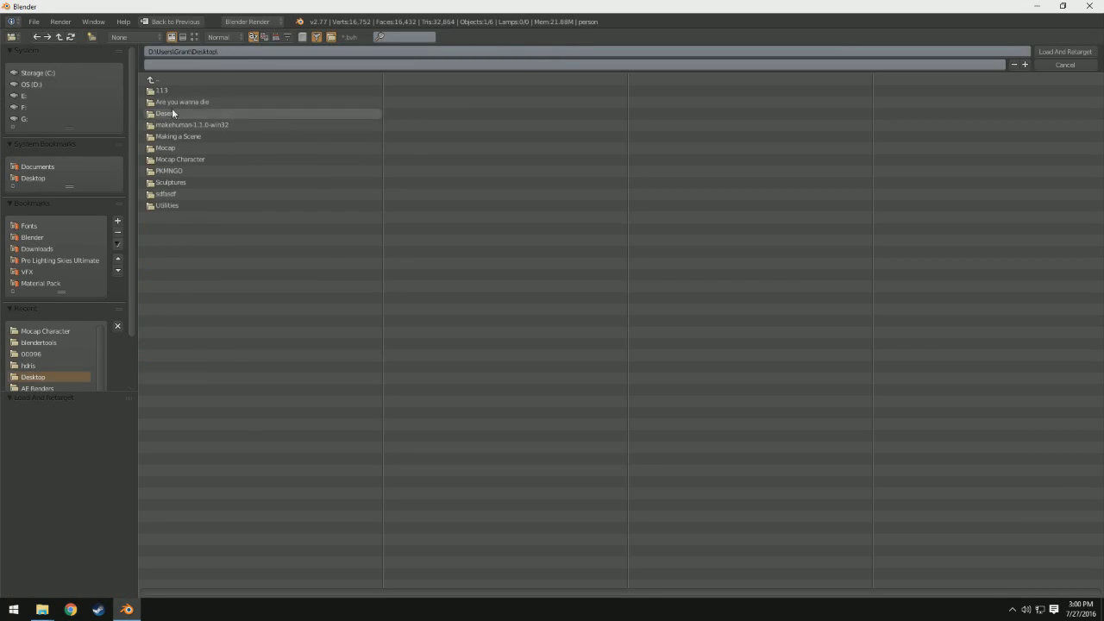
{"action": "left_click", "coordinate": [167, 88]}
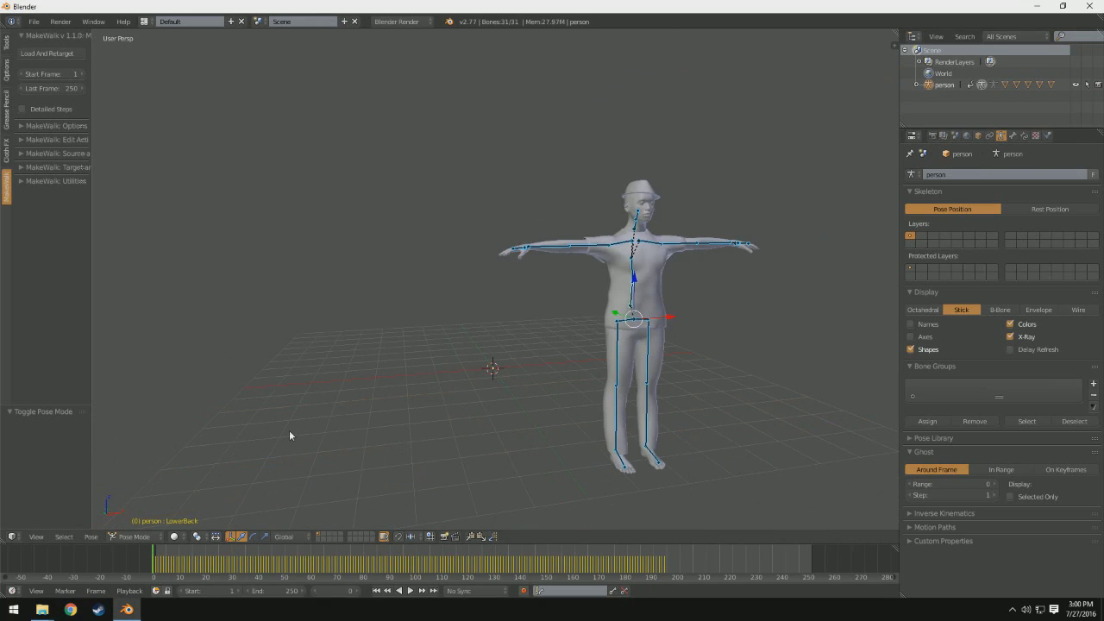
Play the retargeted 113_04 motion, watch it from several angles, then jump back to the first frame.
{"action": "middle_click_drag", "start_coordinate": [418, 398], "coordinate": [481, 342]}
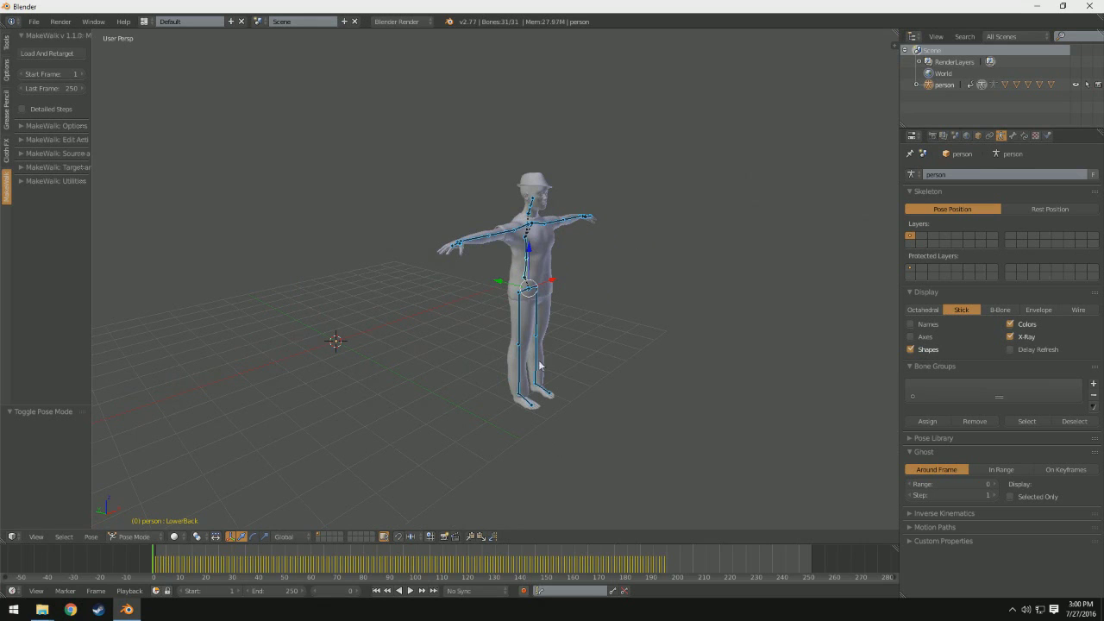
{"action": "left_click", "coordinate": [413, 593]}
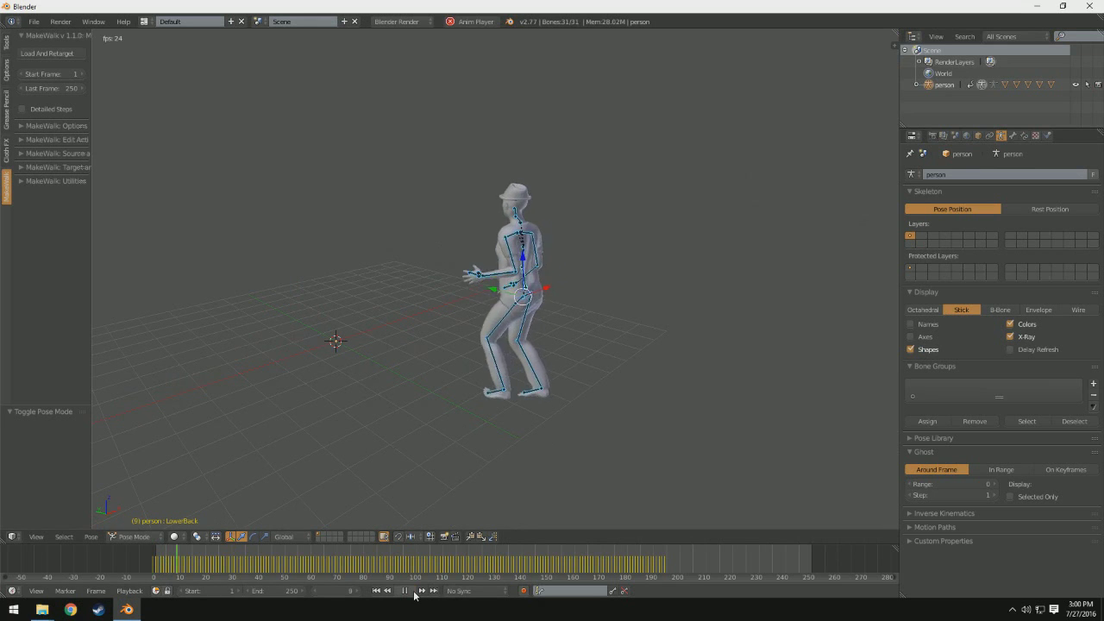
{"action": "middle_click_drag", "start_coordinate": [483, 452], "coordinate": [592, 446]}
{"action": "scroll", "coordinate": [564, 434], "scroll_direction": "up", "scroll_amount": 5}
{"action": "middle_click_drag", "start_coordinate": [547, 377], "coordinate": [596, 402]}
{"action": "scroll", "coordinate": [526, 394], "scroll_direction": "down", "scroll_amount": 5}
{"action": "key", "text": "shift+Left"}
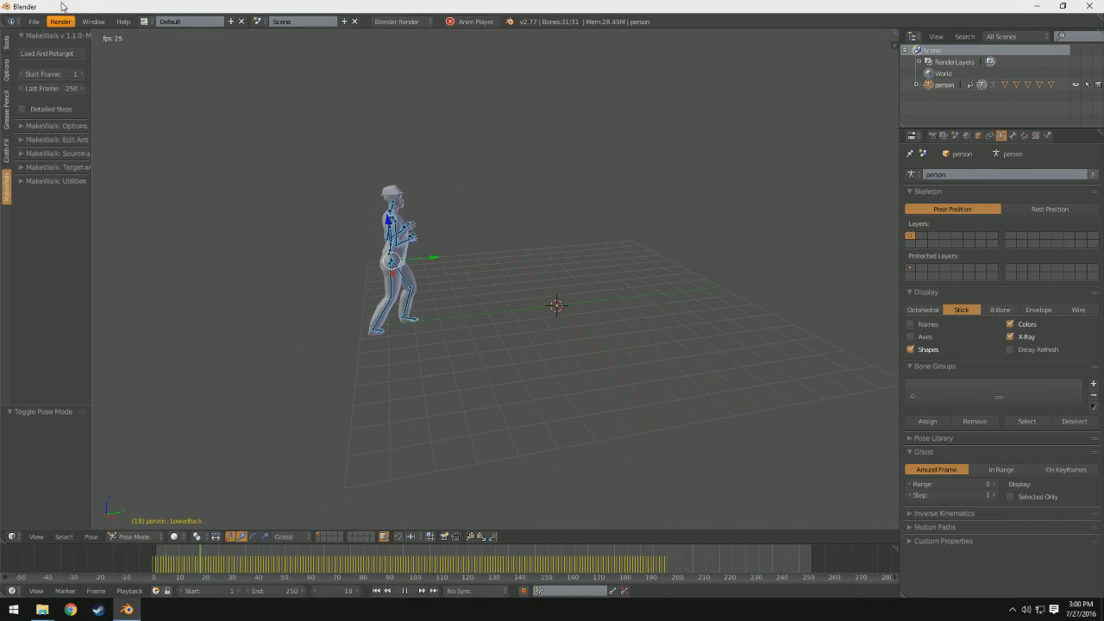
Retarget the 113_08.bvh clip onto the character and orbit around to watch it.
{"action": "left_click", "coordinate": [55, 52]}
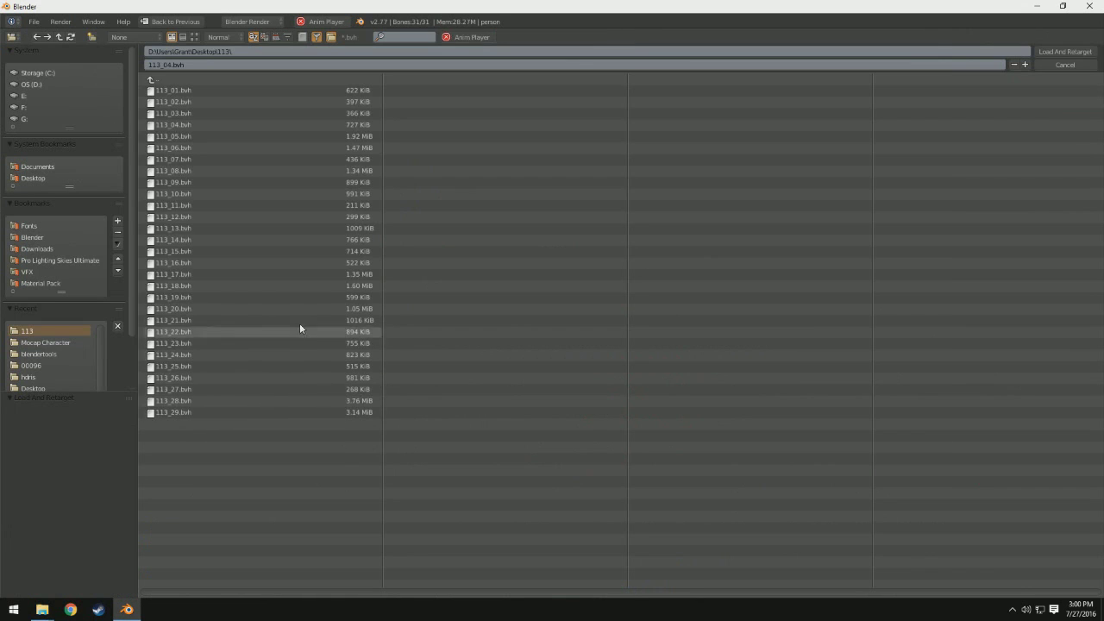
{"action": "left_click", "coordinate": [328, 173]}
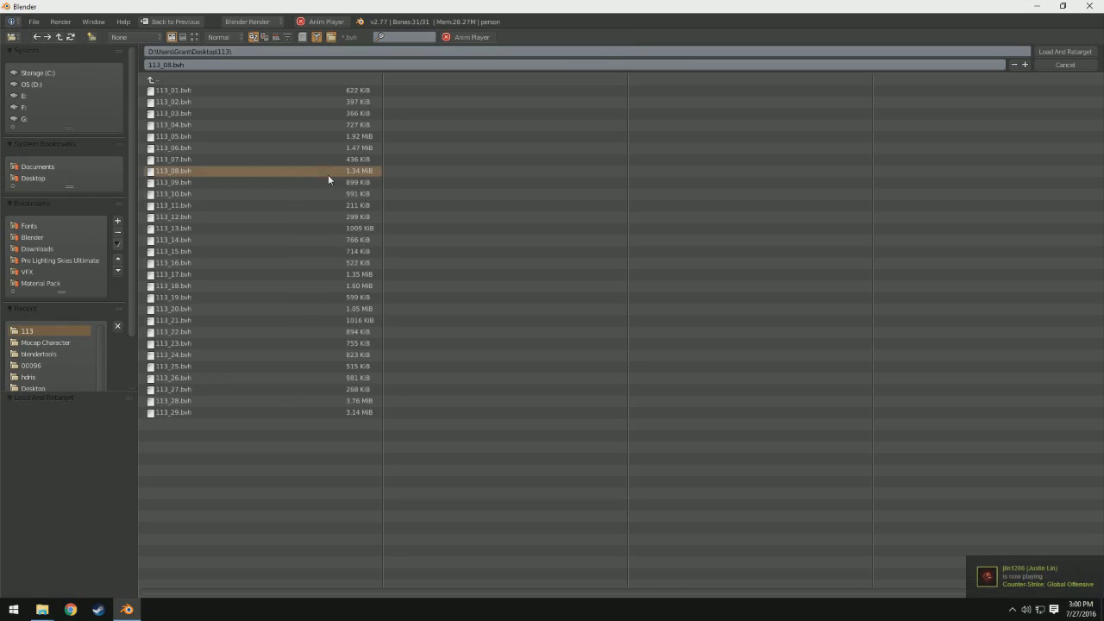
{"action": "key", "text": "Return"}
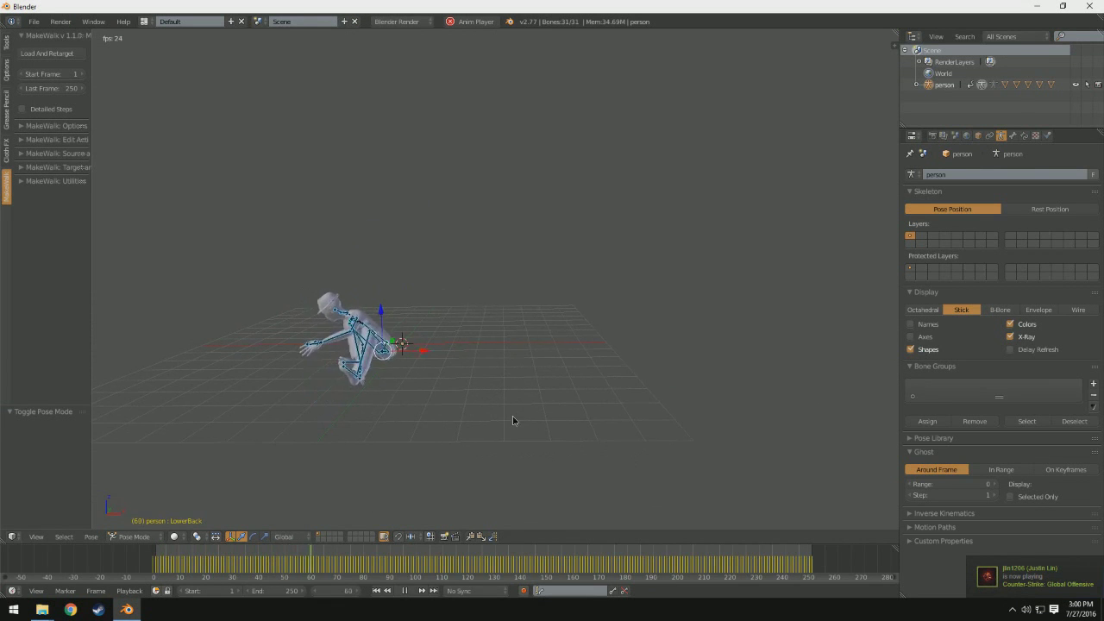
{"action": "middle_click_drag", "start_coordinate": [515, 422], "coordinate": [644, 444]}
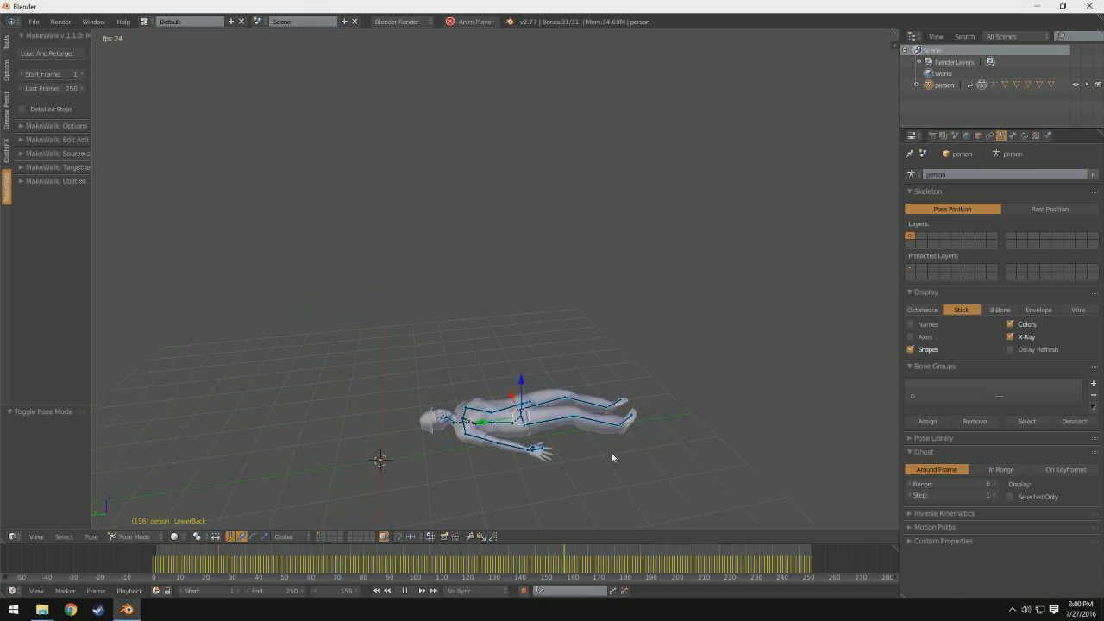
Retarget 113_26.bvh, watch the character walk, then bring up the BVH file list again.
{"action": "left_click", "coordinate": [47, 54]}
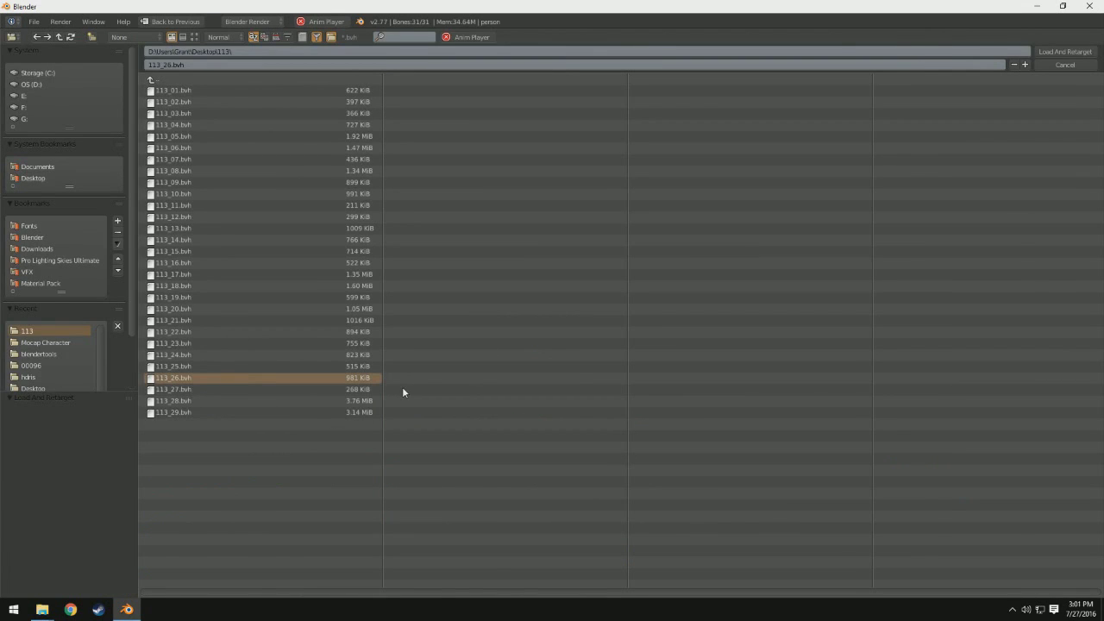
{"action": "key", "text": "Return"}
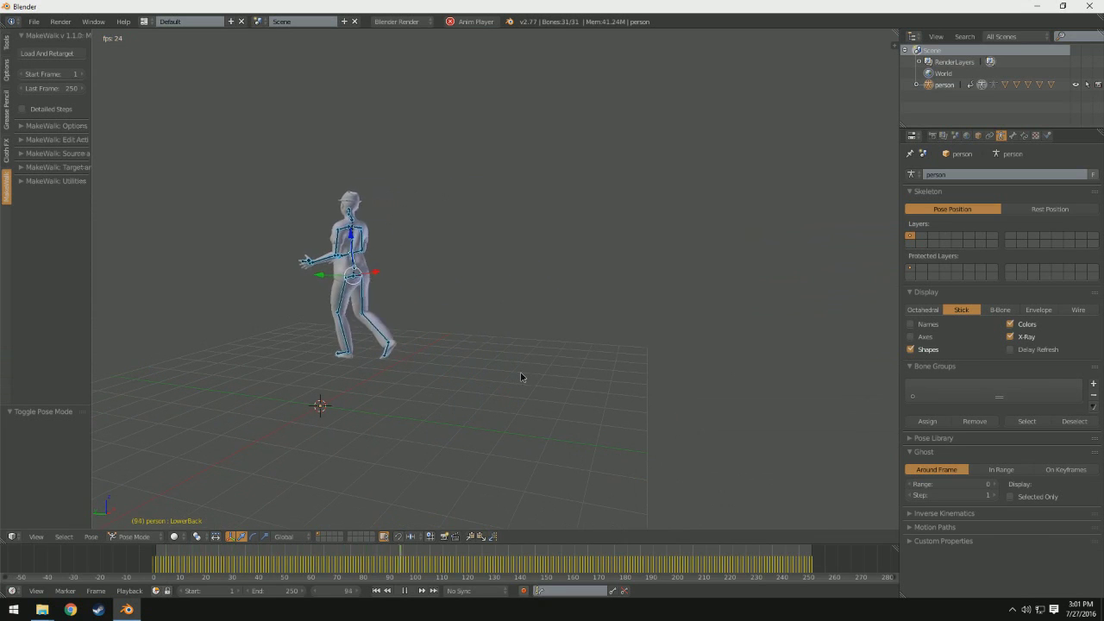
{"action": "middle_click_drag", "start_coordinate": [521, 377], "coordinate": [217, 390]}
{"action": "scroll", "coordinate": [581, 381], "scroll_direction": "down", "scroll_amount": 2}
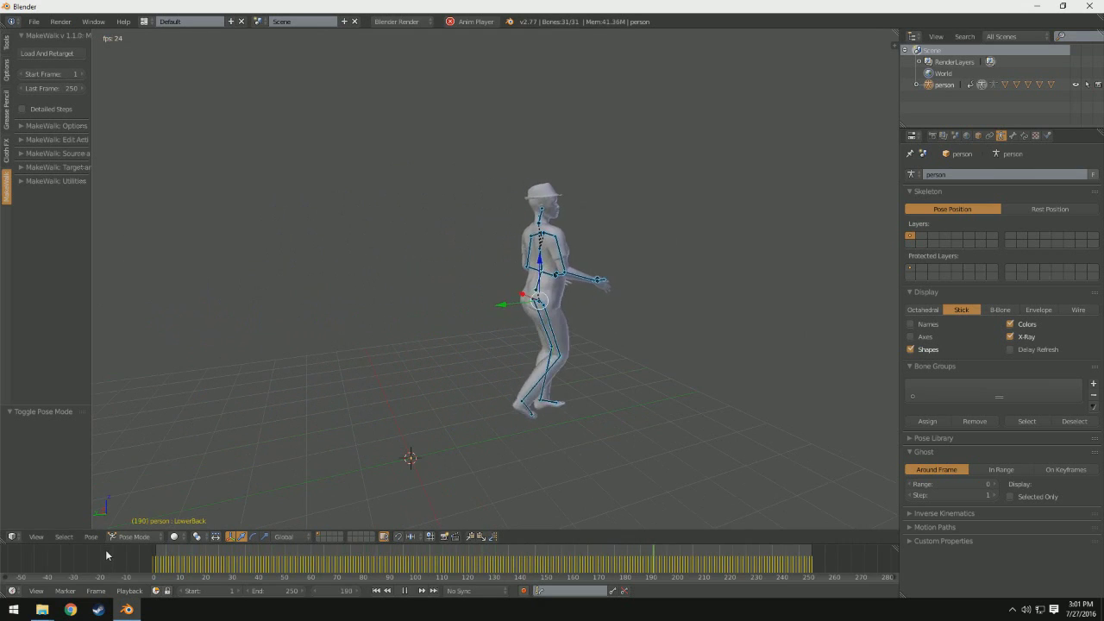
{"action": "left_click", "coordinate": [69, 52]}
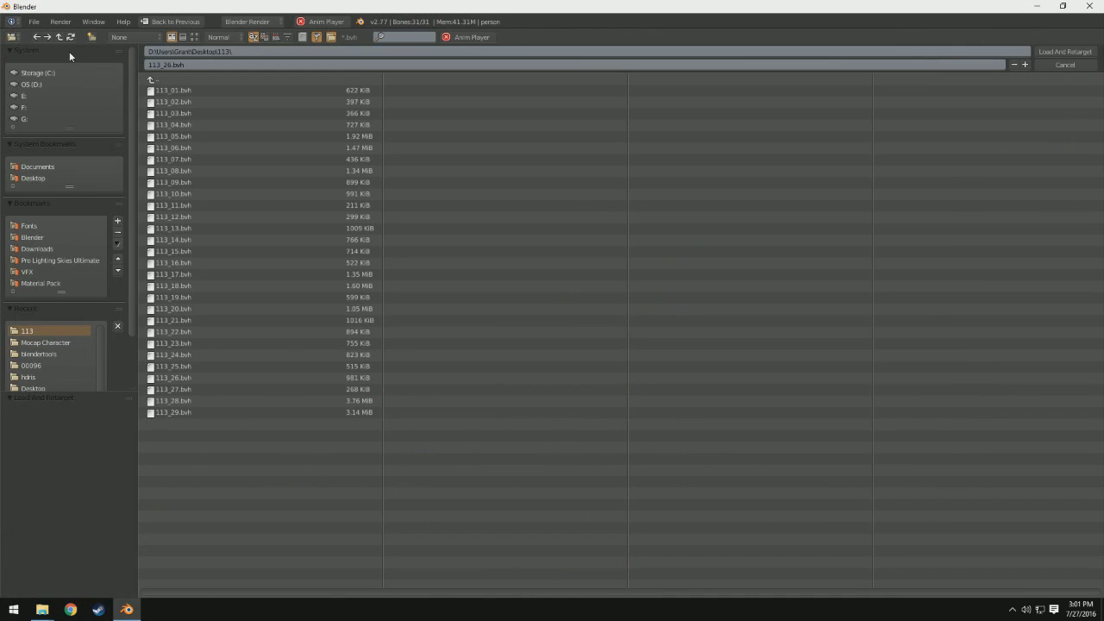
Retarget 113_01.bvh, raise the scene End Frame from 100 to 1000 in Render properties, and play it.
{"action": "double_click", "coordinate": [204, 91]}
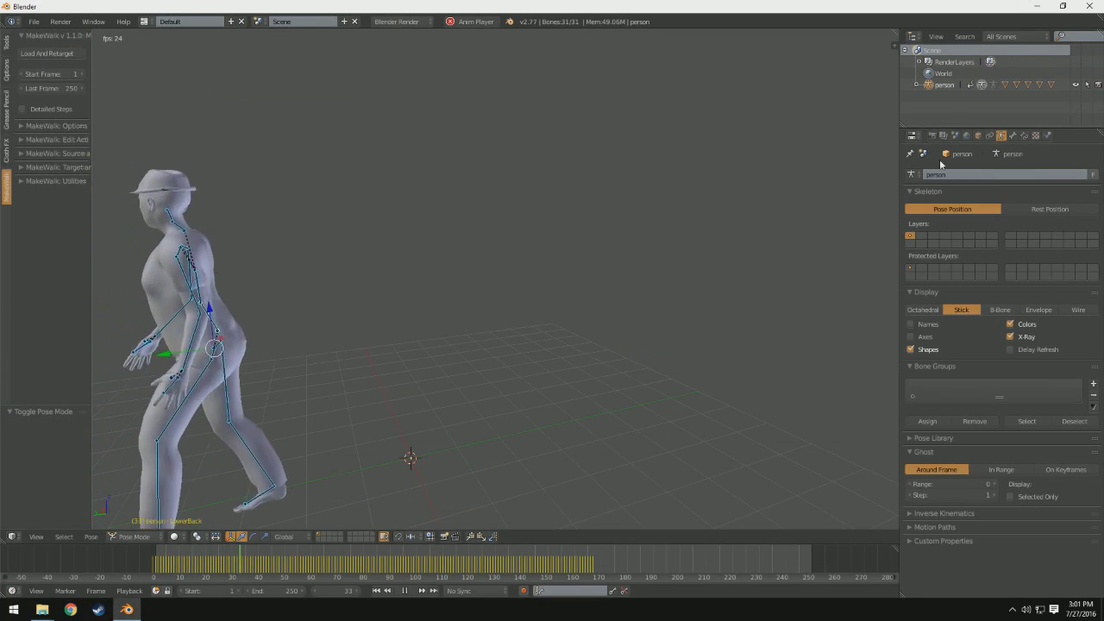
{"action": "left_click", "coordinate": [932, 135]}
{"action": "left_click", "coordinate": [1048, 274]}
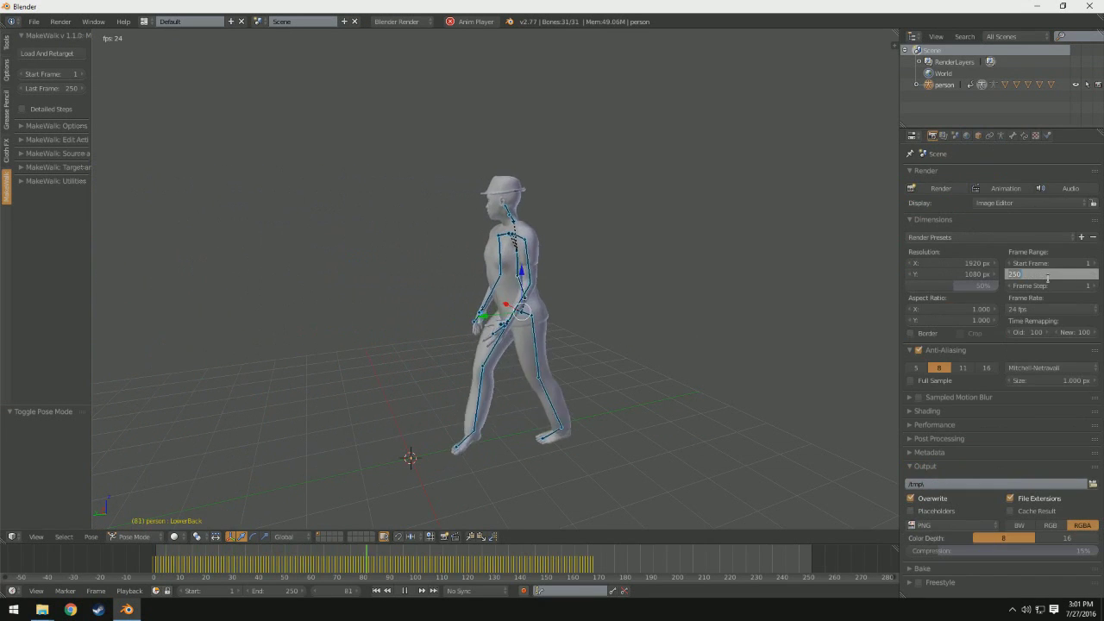
{"action": "type", "text": "100"}
{"action": "key", "text": "Return"}
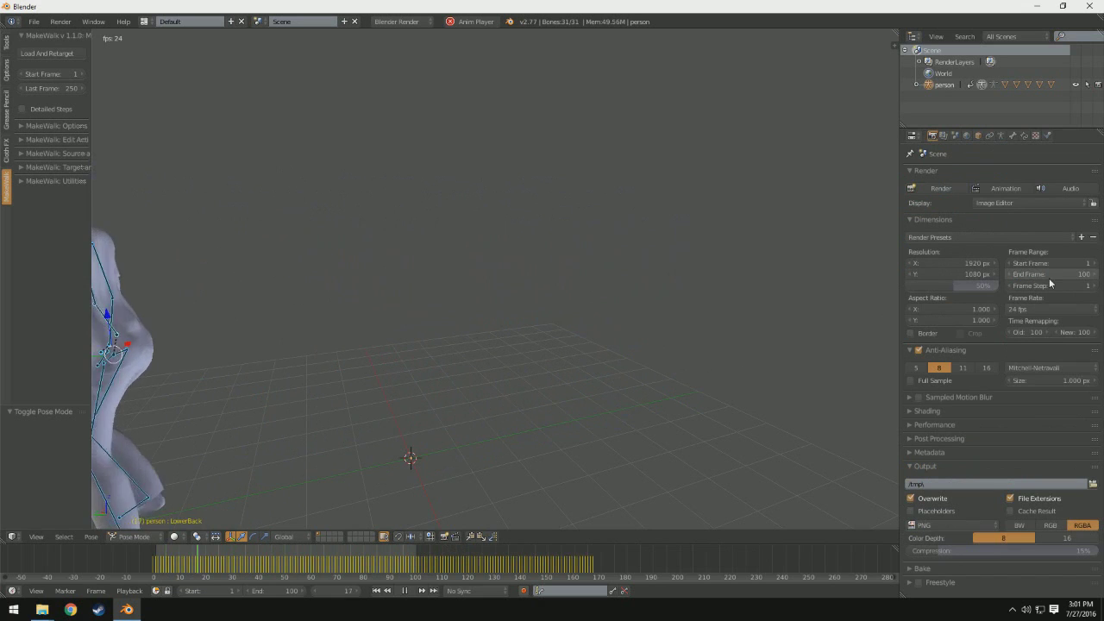
{"action": "left_click", "coordinate": [1049, 277]}
{"action": "type", "text": "1000"}
{"action": "key", "text": "Return"}
{"action": "scroll", "coordinate": [595, 245], "scroll_direction": "down", "scroll_amount": 6}
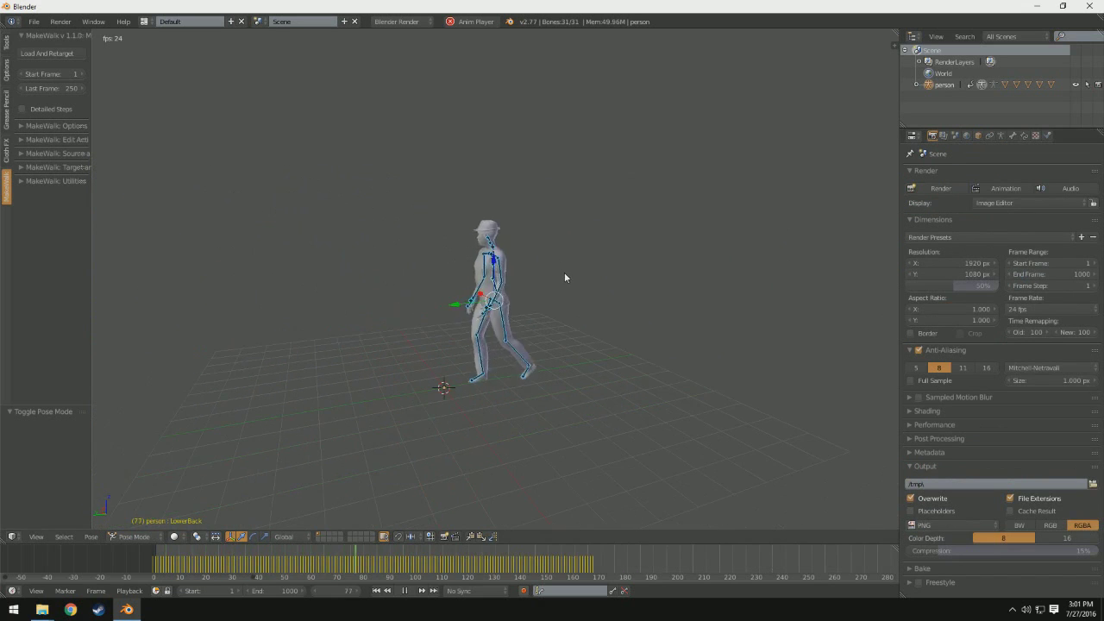
{"action": "double_click", "coordinate": [402, 591]}
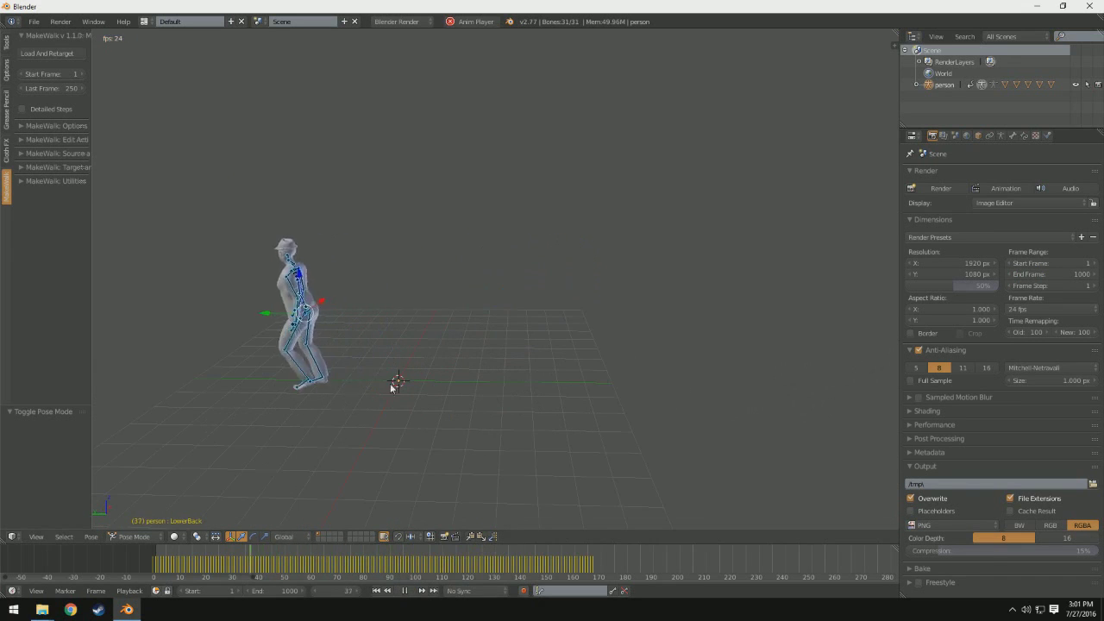
Pause playback and scrub back to frame 0 so the rig is in its T-pose.
{"action": "left_click", "coordinate": [403, 593]}
{"action": "mouse_move", "coordinate": [336, 574]}
{"action": "left_mouse_down"}
{"action": "mouse_move", "coordinate": [305, 574]}
{"action": "mouse_move", "coordinate": [326, 576]}
{"action": "left_mouse_up"}
{"action": "left_click_drag", "start_coordinate": [240, 580], "coordinate": [133, 569]}
{"action": "middle_click_drag", "start_coordinate": [553, 406], "coordinate": [328, 397]}
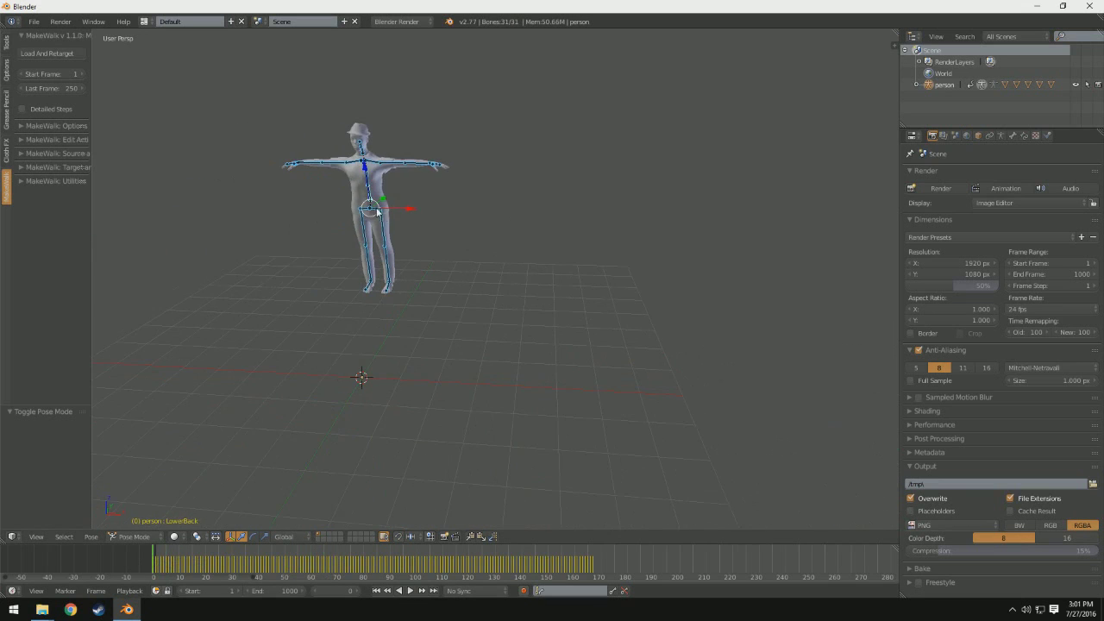
{"action": "middle_click_drag", "start_coordinate": [381, 218], "coordinate": [429, 273]}
In Object Mode, delete the body, hat and head meshes.
{"action": "key", "text": "ctrl+Tab"}
{"action": "right_click", "coordinate": [429, 273]}
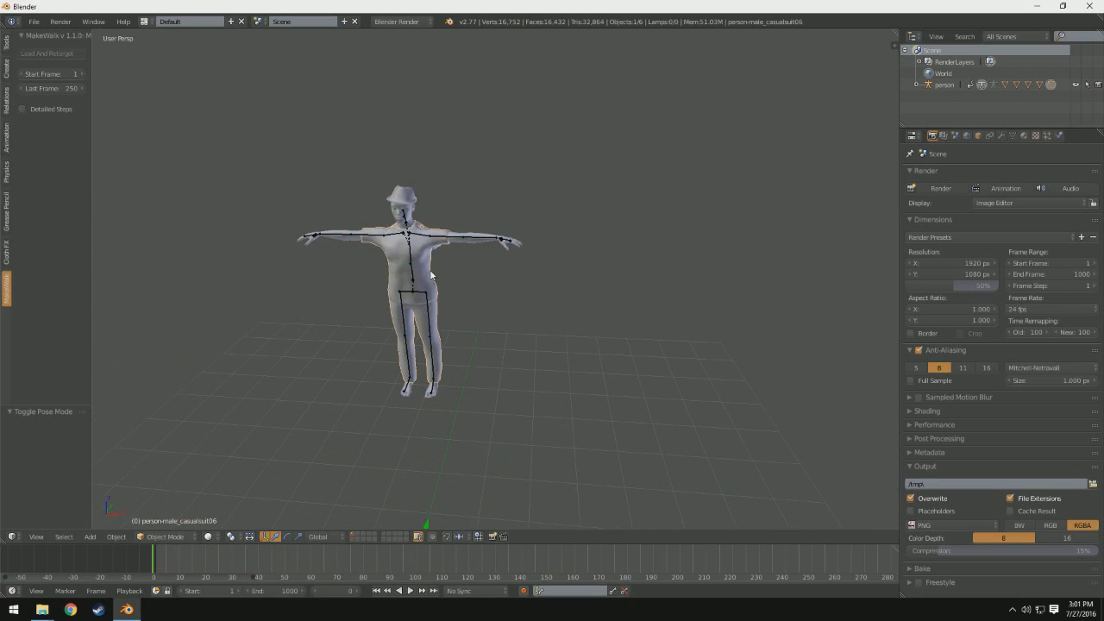
{"action": "key", "text": "x"}
{"action": "left_click", "coordinate": [429, 272]}
{"action": "right_click", "coordinate": [403, 197]}
{"action": "key", "text": "x"}
{"action": "left_click", "coordinate": [402, 197]}
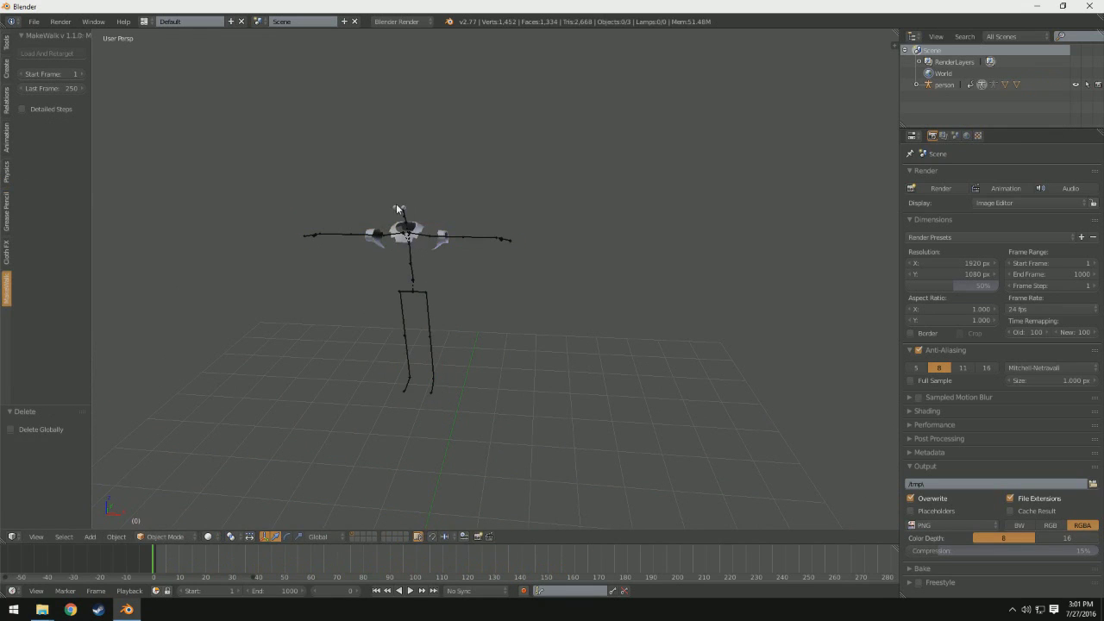
{"action": "right_click", "coordinate": [395, 227]}
{"action": "key", "text": "x"}
{"action": "left_click", "coordinate": [395, 229]}
Play the bare skeleton's animation, then select the armature and put it into Pose Mode.
{"action": "middle_click_drag", "start_coordinate": [394, 230], "coordinate": [678, 336]}
{"action": "key", "text": "alt+a"}
{"action": "right_click", "coordinate": [319, 326]}
{"action": "key", "text": "ctrl+Tab"}
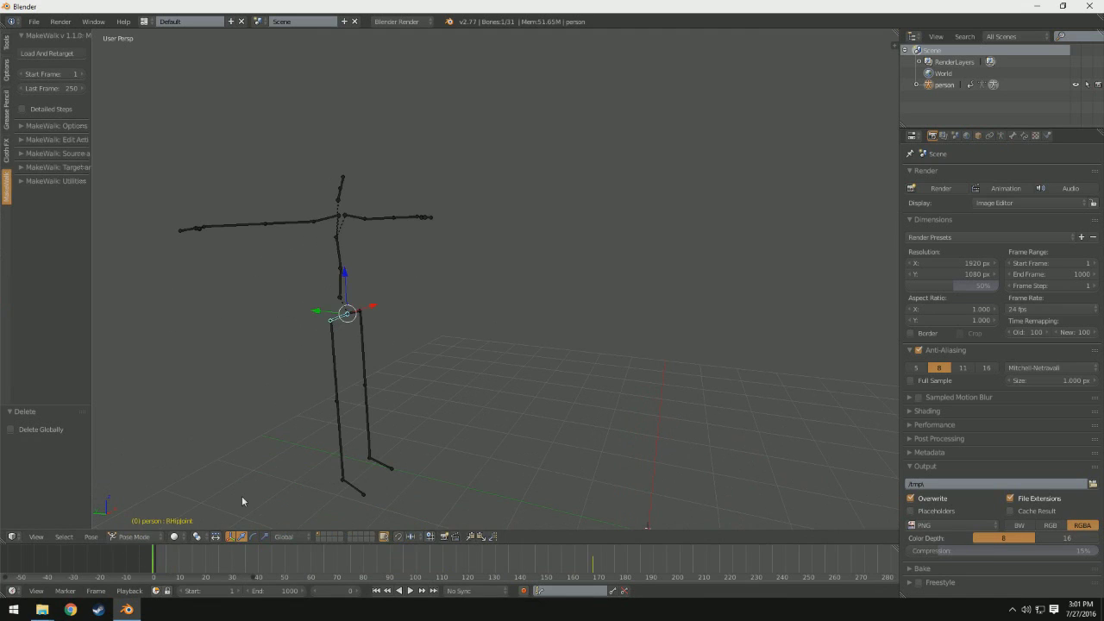
Put the skeleton into Edit Mode and frame it in the Numpad 3 side orthographic view.
{"action": "left_click", "coordinate": [137, 537]}
{"action": "left_click", "coordinate": [129, 510]}
{"action": "middle_click_drag", "start_coordinate": [353, 328], "coordinate": [406, 342]}
{"action": "key", "text": "KP_3"}
{"action": "scroll", "coordinate": [339, 352], "scroll_direction": "up", "scroll_amount": 3}
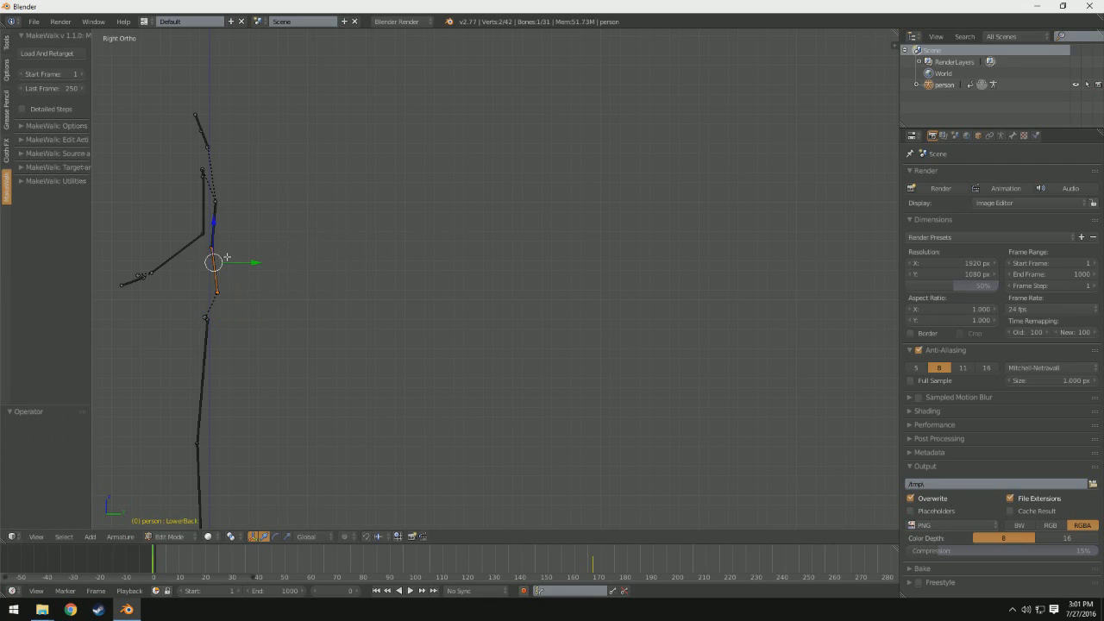
{"action": "middle_click_drag", "start_coordinate": [259, 255], "coordinate": [511, 282], "text": "shift"}
Rotate and move the spine bone, then reposition the Head bone.
{"action": "key", "text": "r"}
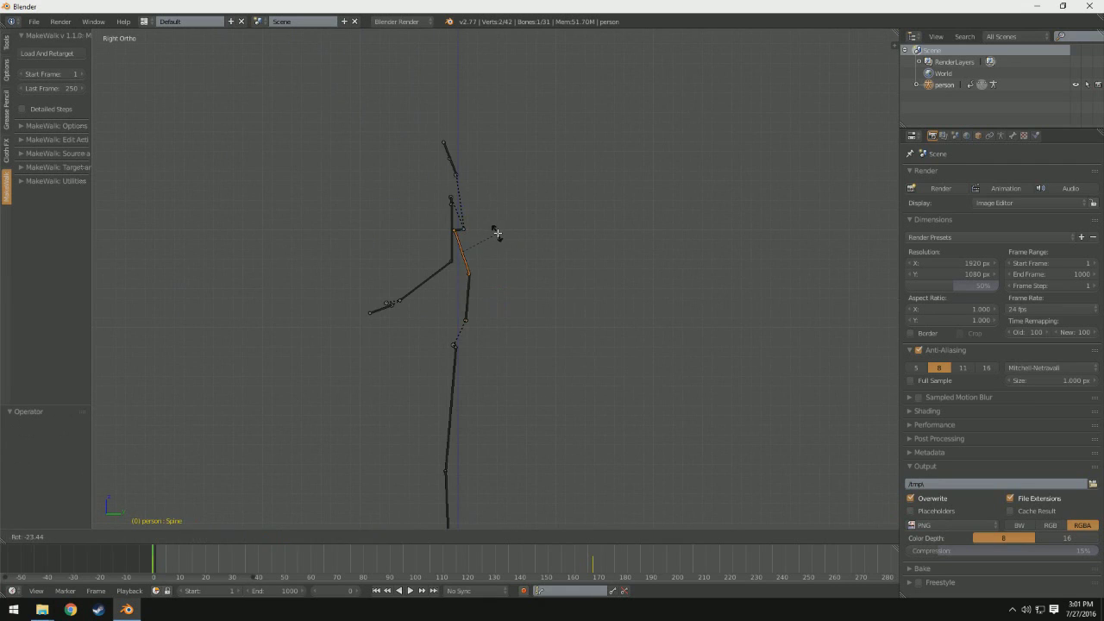
{"action": "left_click", "coordinate": [497, 233]}
{"action": "key", "text": "g"}
{"action": "left_click", "coordinate": [465, 231]}
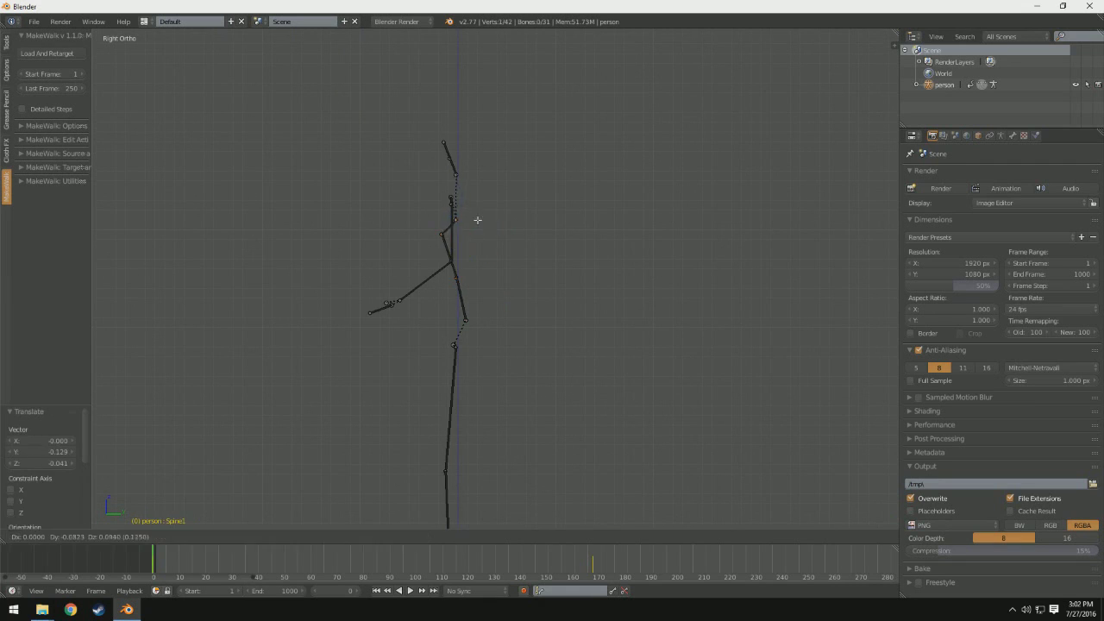
{"action": "right_click", "coordinate": [449, 158]}
{"action": "key", "text": "g"}
{"action": "left_click", "coordinate": [404, 164]}
{"action": "key", "text": "ctrl+z"}
{"action": "key", "text": "g"}
{"action": "left_click", "coordinate": [506, 153]}
Shrink the whole left arm chain to about a quarter size and reposition it.
{"action": "right_click", "coordinate": [475, 211]}
{"action": "key", "text": "r"}
{"action": "left_click", "coordinate": [469, 223]}
{"action": "middle_click_drag", "start_coordinate": [468, 223], "coordinate": [150, 342]}
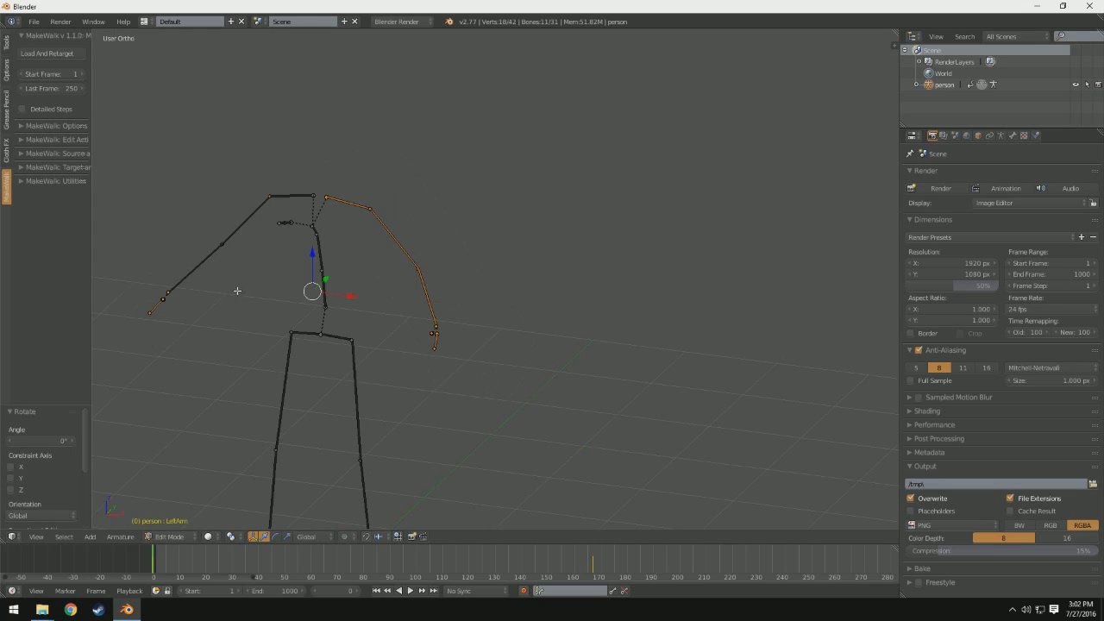
{"action": "right_click", "coordinate": [351, 204]}
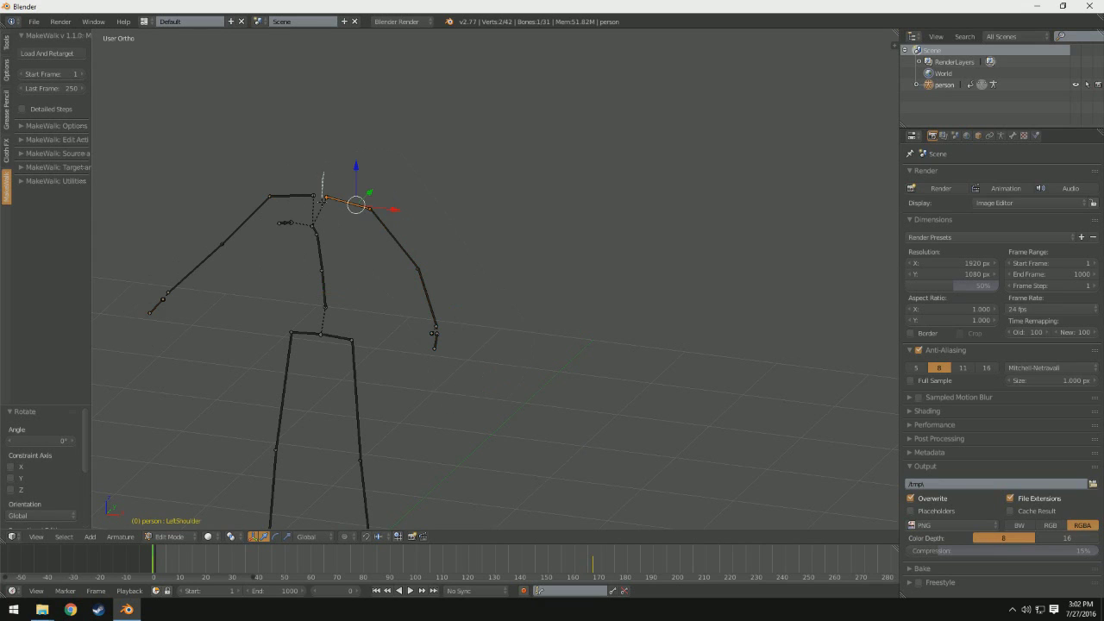
{"action": "key", "text": "shift+bracketright"}
{"action": "middle_click_drag", "start_coordinate": [498, 181], "coordinate": [486, 207]}
{"action": "key", "text": "s"}
{"action": "left_click", "coordinate": [402, 231]}
{"action": "key", "text": "g"}
{"action": "key", "text": "Return"}
Shrink the right arm chain to about a quarter size and place it near the shoulders.
{"action": "right_click", "coordinate": [345, 140]}
{"action": "middle_click_drag", "start_coordinate": [345, 139], "coordinate": [375, 184]}
{"action": "middle_click_drag", "start_coordinate": [212, 257], "coordinate": [466, 207]}
{"action": "key", "text": "shift+bracketright"}
{"action": "key", "text": "s"}
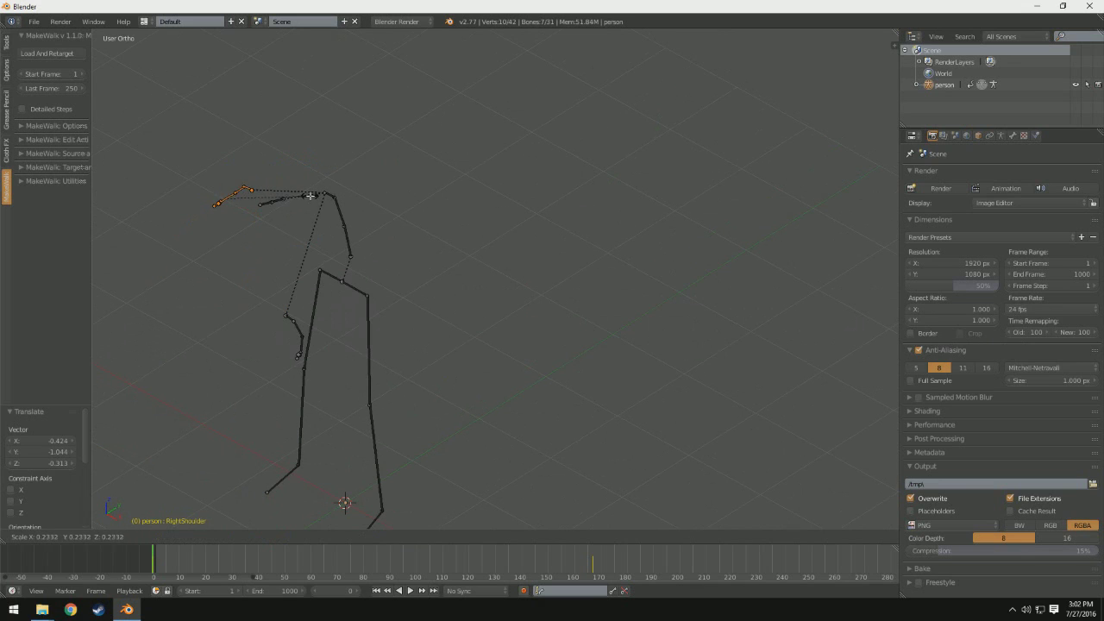
{"action": "left_click", "coordinate": [310, 196]}
{"action": "key", "text": "g"}
{"action": "left_click", "coordinate": [233, 251]}
{"action": "middle_click_drag", "start_coordinate": [233, 251], "coordinate": [648, 274]}
In side view, tilt the upper spine bones forward about 50 degrees and reposition them.
{"action": "key", "text": "KP_3"}
{"action": "left_click", "coordinate": [446, 233]}
{"action": "left_click_drag", "start_coordinate": [435, 150], "coordinate": [433, 229], "text": "ctrl"}
{"action": "key", "text": "r"}
{"action": "left_click", "coordinate": [585, 242]}
{"action": "key", "text": "g"}
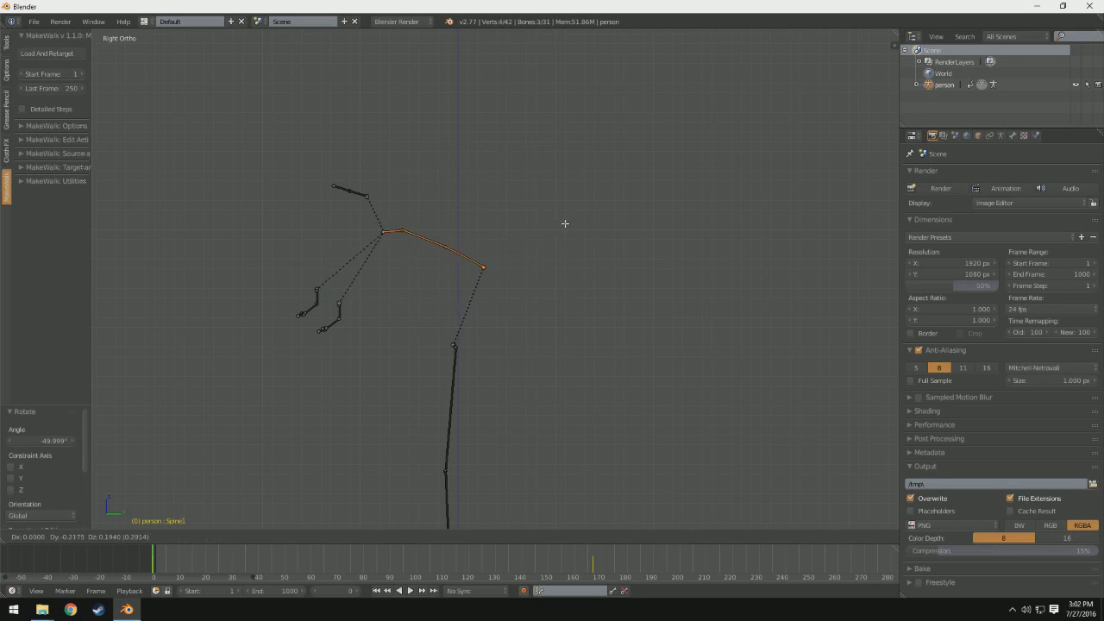
{"action": "left_click", "coordinate": [604, 224]}
{"action": "key", "text": "s"}
{"action": "left_click", "coordinate": [771, 259]}
{"action": "key", "text": "s"}
Move the tiny linked arm bones, then place the leg bones under the tilted body.
{"action": "right_click", "coordinate": [608, 294]}
{"action": "right_click", "coordinate": [327, 308]}
{"action": "key", "text": "l"}
{"action": "key", "text": "g"}
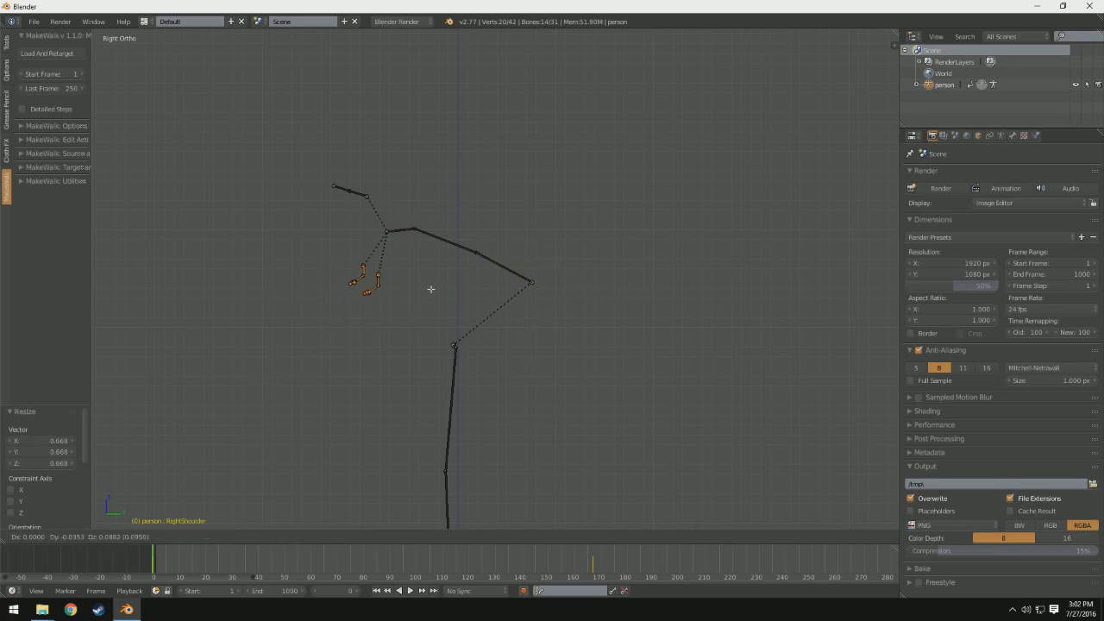
{"action": "right_click", "coordinate": [432, 289]}
{"action": "scroll", "coordinate": [431, 289], "scroll_direction": "down", "scroll_amount": 3}
{"action": "key", "text": "ctrl+z"}
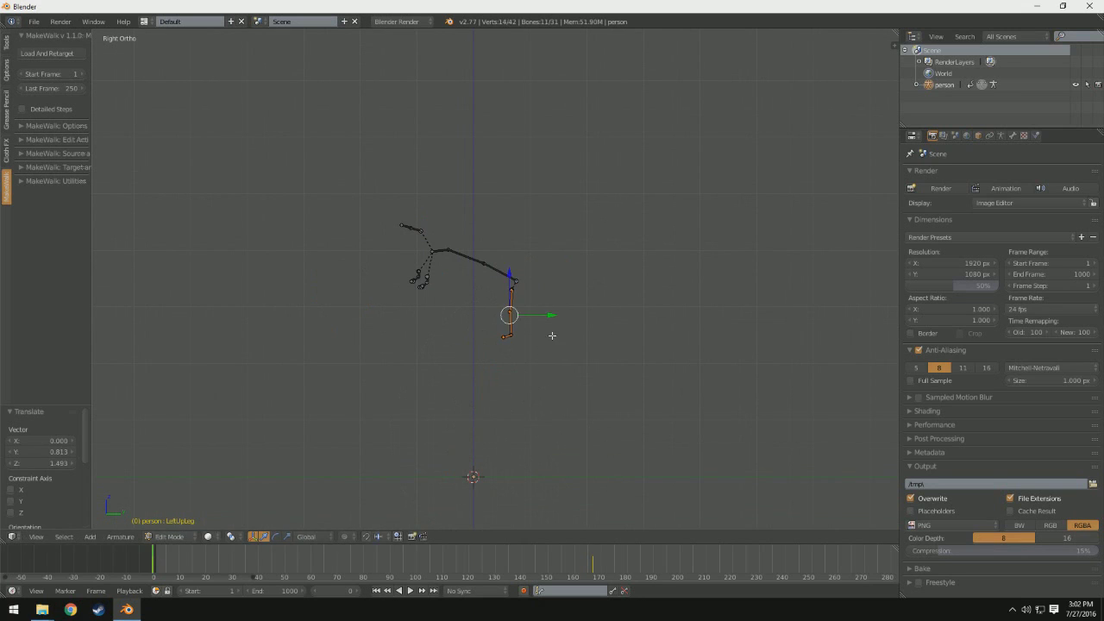
{"action": "key", "text": "g"}
{"action": "left_click", "coordinate": [539, 338]}
{"action": "scroll", "coordinate": [400, 442], "scroll_direction": "up", "scroll_amount": 2}
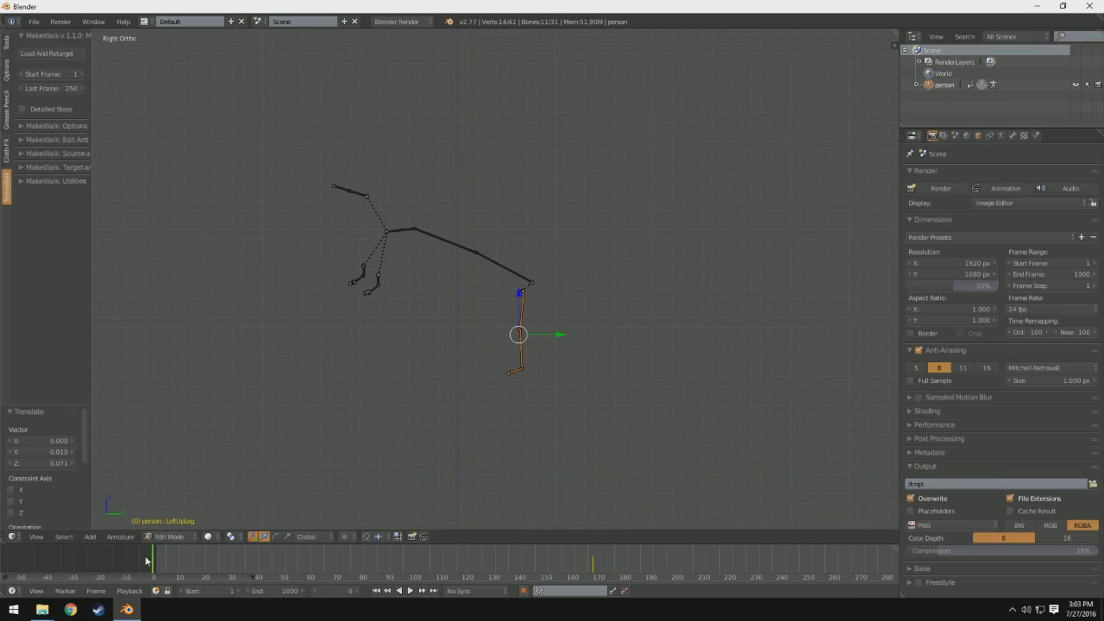
Return the skeleton to Object Mode and start the T-Rex walk playback.
{"action": "left_click", "coordinate": [170, 536]}
{"action": "left_click", "coordinate": [173, 522]}
{"action": "scroll", "coordinate": [402, 412], "scroll_direction": "down", "scroll_amount": 2}
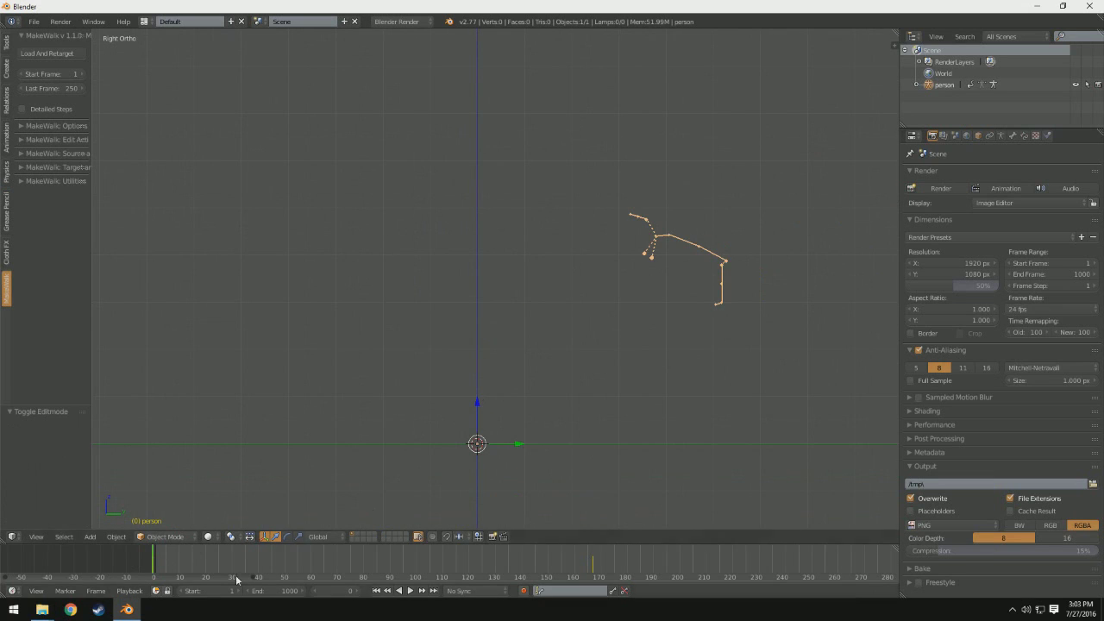
{"action": "left_click", "coordinate": [410, 591]}
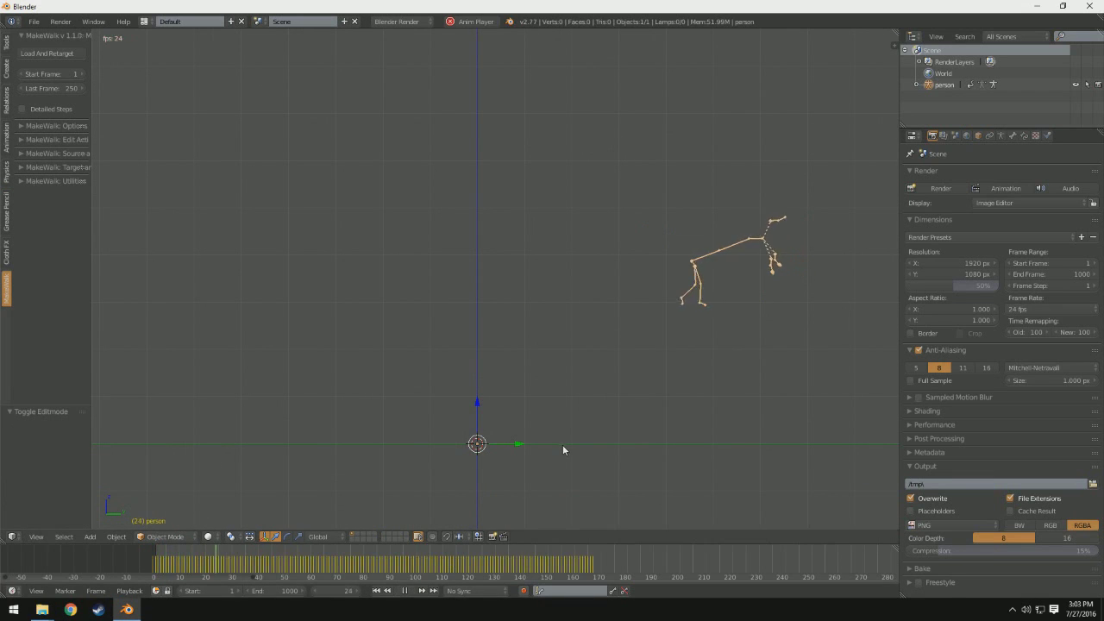
Watch the walking T-Rex from several angles, restarting from the first frame along the way.
{"action": "middle_click_drag", "start_coordinate": [565, 448], "coordinate": [552, 347]}
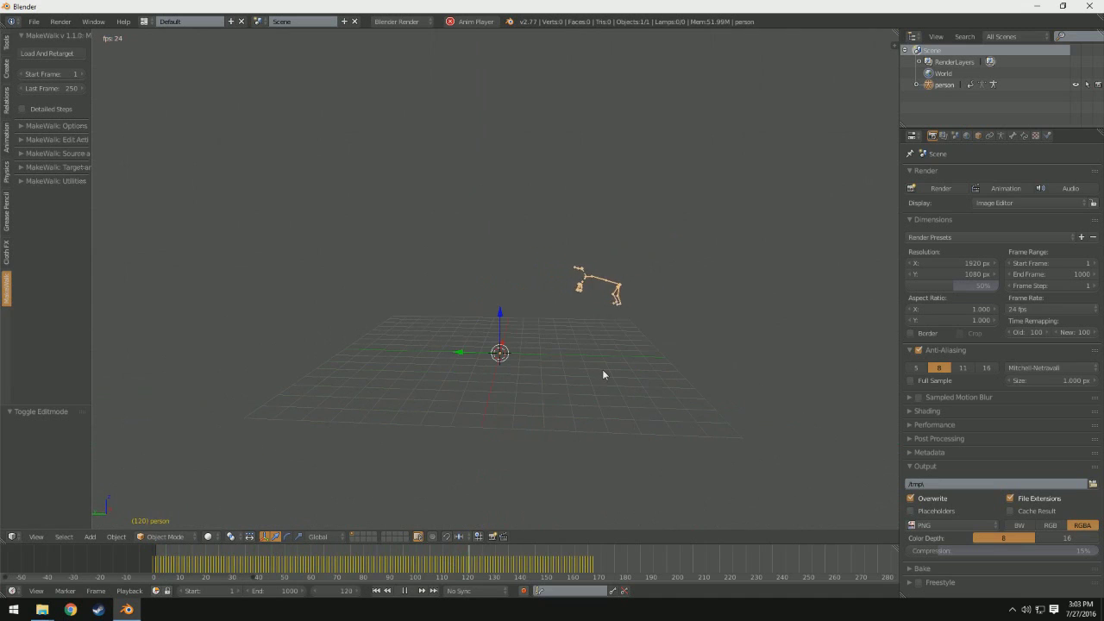
{"action": "middle_click_drag", "start_coordinate": [601, 375], "coordinate": [513, 347]}
{"action": "scroll", "coordinate": [515, 367], "scroll_direction": "up", "scroll_amount": 3}
{"action": "key", "text": "shift+Left"}
{"action": "scroll", "coordinate": [223, 472], "scroll_direction": "down", "scroll_amount": 3}
{"action": "middle_click_drag", "start_coordinate": [292, 491], "coordinate": [429, 417]}
{"action": "scroll", "coordinate": [387, 421], "scroll_direction": "up", "scroll_amount": 3}
{"action": "middle_click_drag", "start_coordinate": [628, 242], "coordinate": [483, 239]}
{"action": "left_click", "coordinate": [110, 563]}
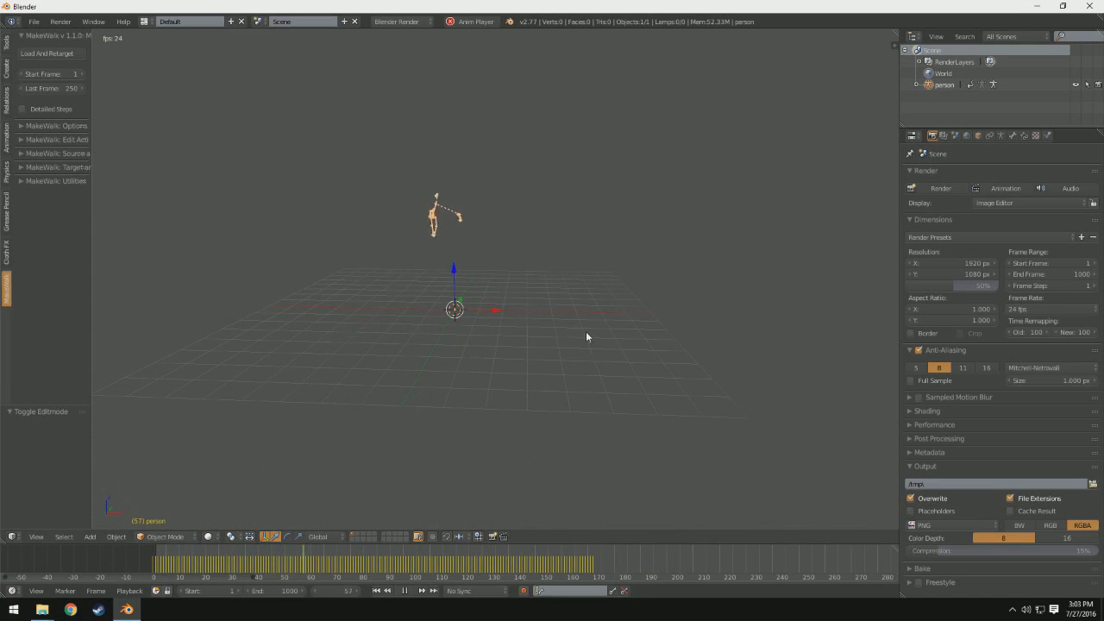
{"action": "middle_click_drag", "start_coordinate": [594, 337], "coordinate": [610, 252]}
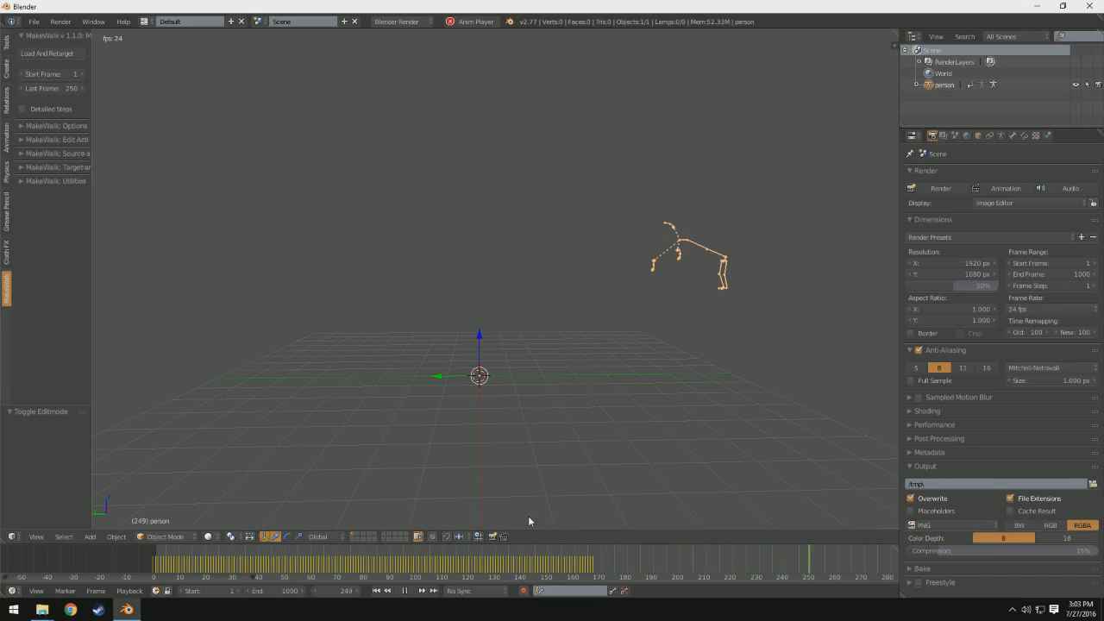
Expand and collapse the MakeWalk Options and Edit Actions panels.
{"action": "left_click", "coordinate": [25, 127]}
{"action": "left_click", "coordinate": [24, 126]}
{"action": "left_click", "coordinate": [26, 139]}
{"action": "left_click", "coordinate": [26, 140]}
{"action": "left_click", "coordinate": [26, 140]}
{"action": "left_click", "coordinate": [31, 139]}
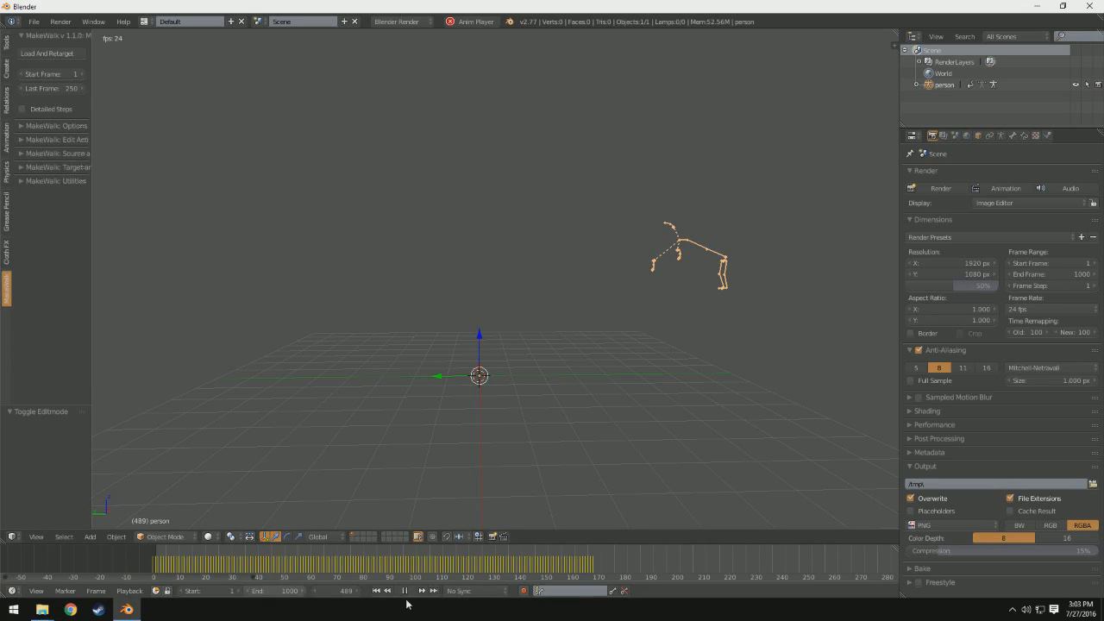
Stop playback at frame 0 and widen the MakeWalk tool shelf so titles show fully.
{"action": "left_click", "coordinate": [405, 590]}
{"action": "left_click", "coordinate": [155, 562]}
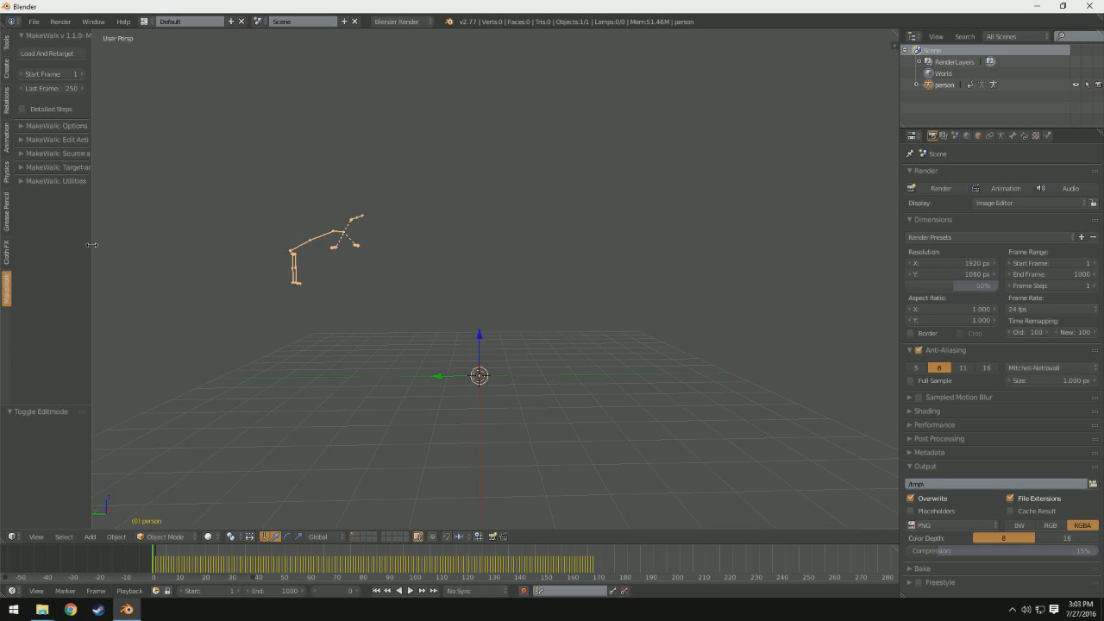
{"action": "left_click_drag", "start_coordinate": [91, 245], "coordinate": [136, 244]}
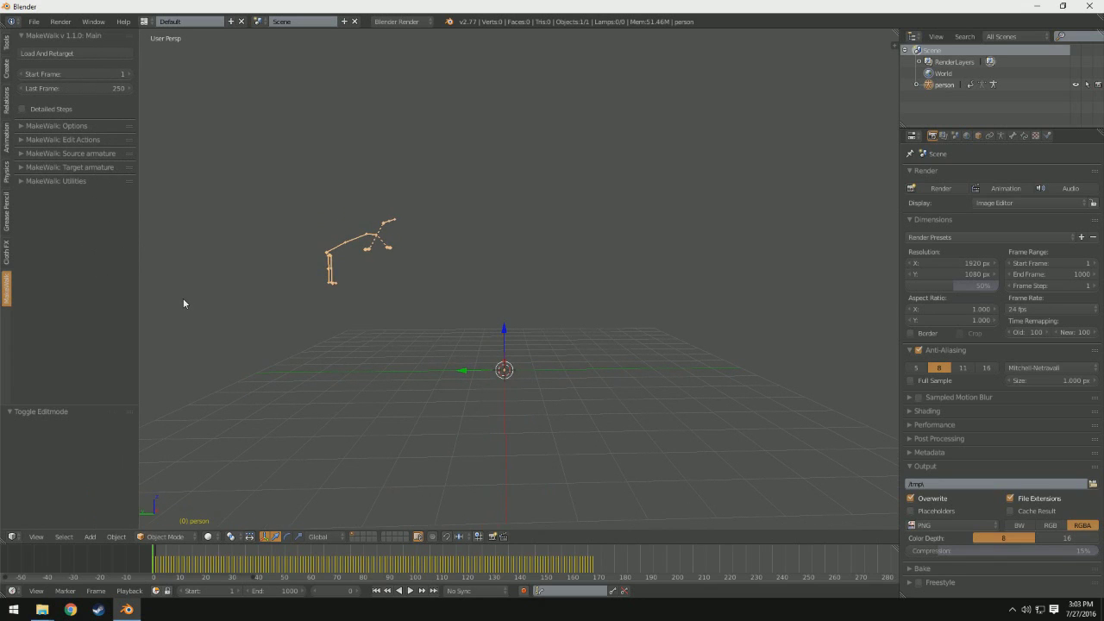